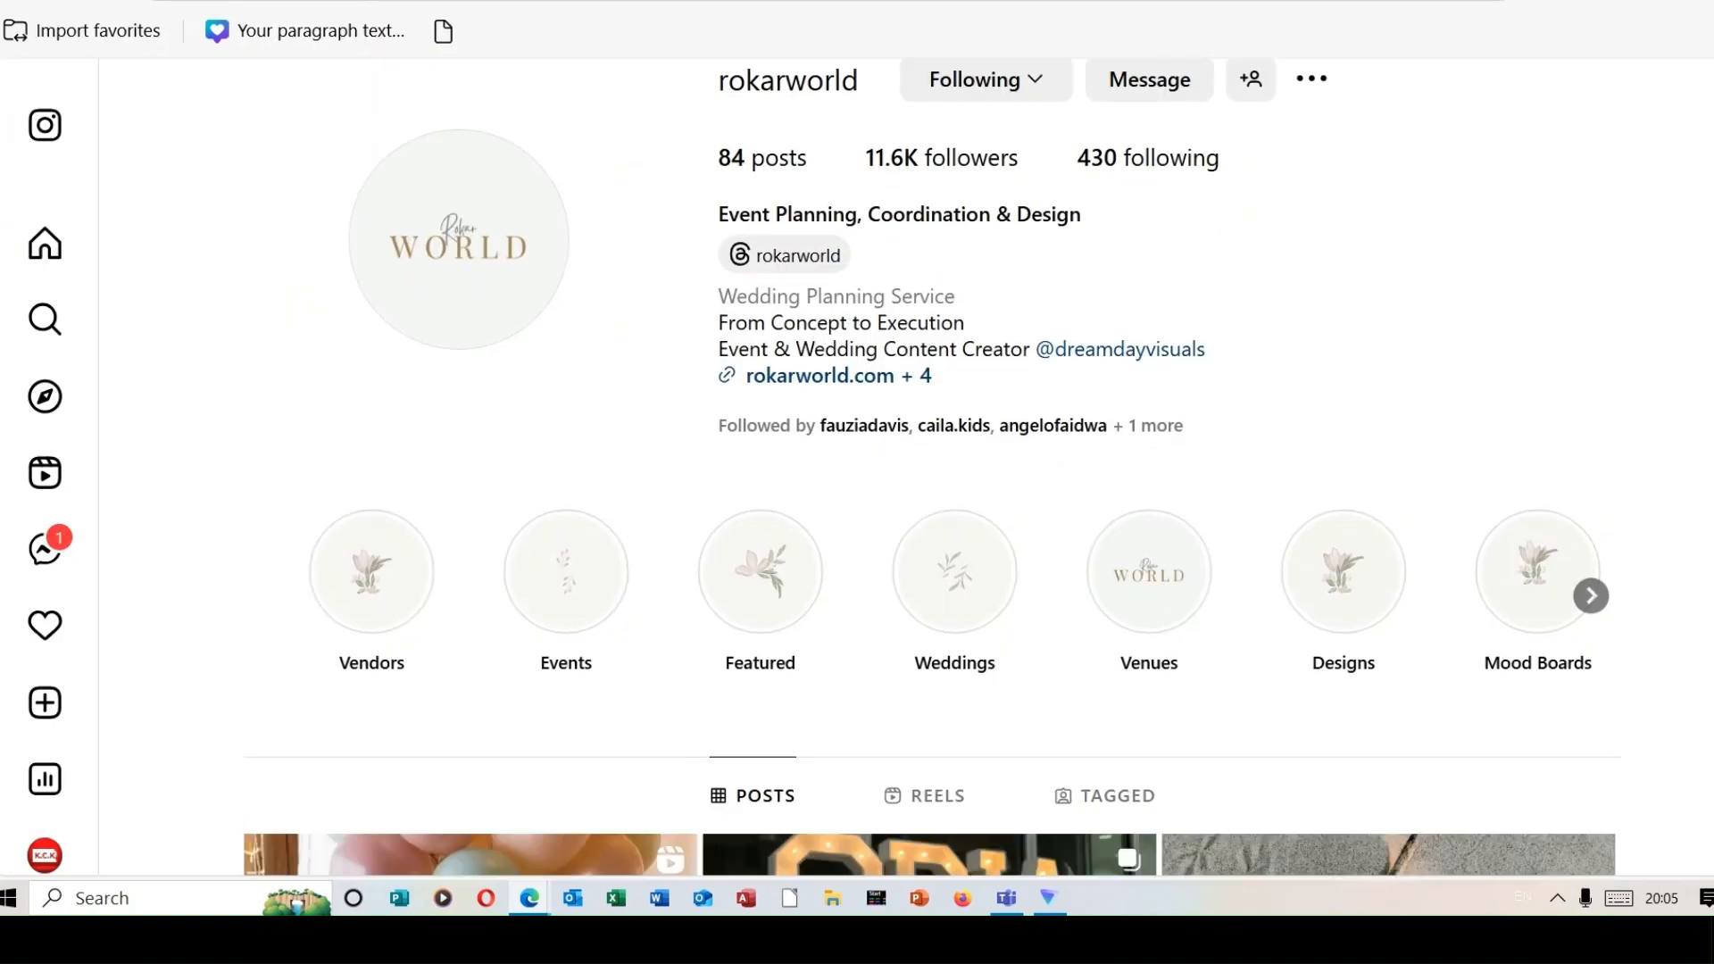
scroll(928, 464, "down", 9)
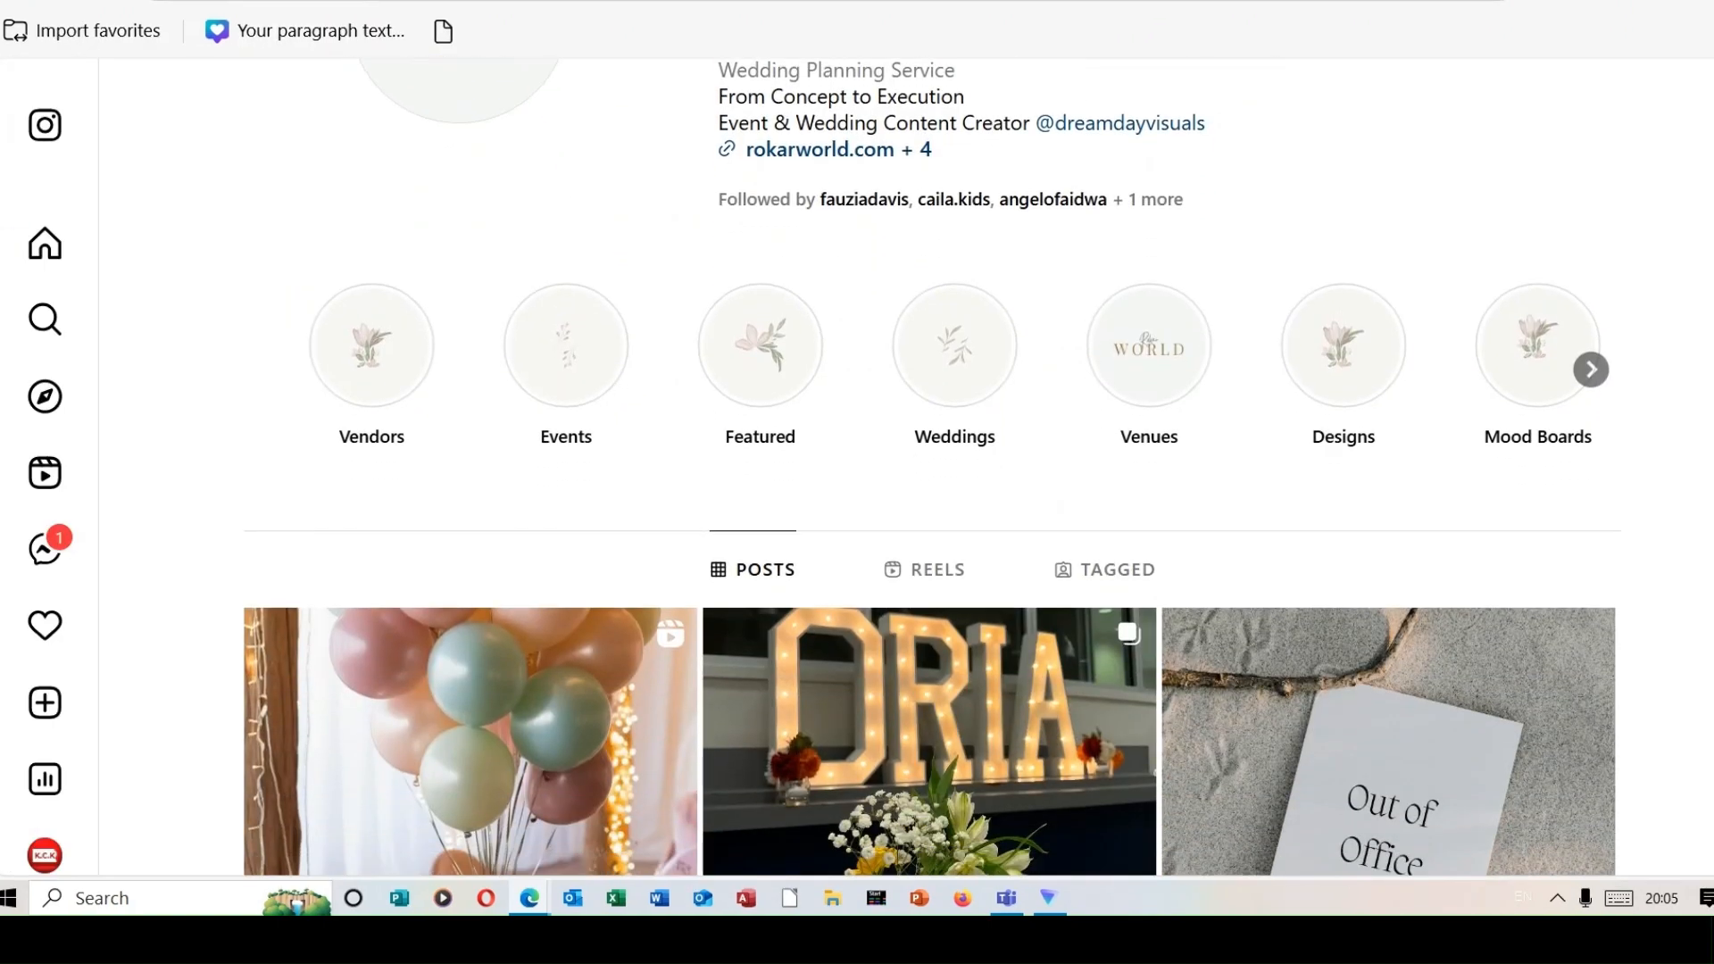
scroll(928, 464, "down", 5)
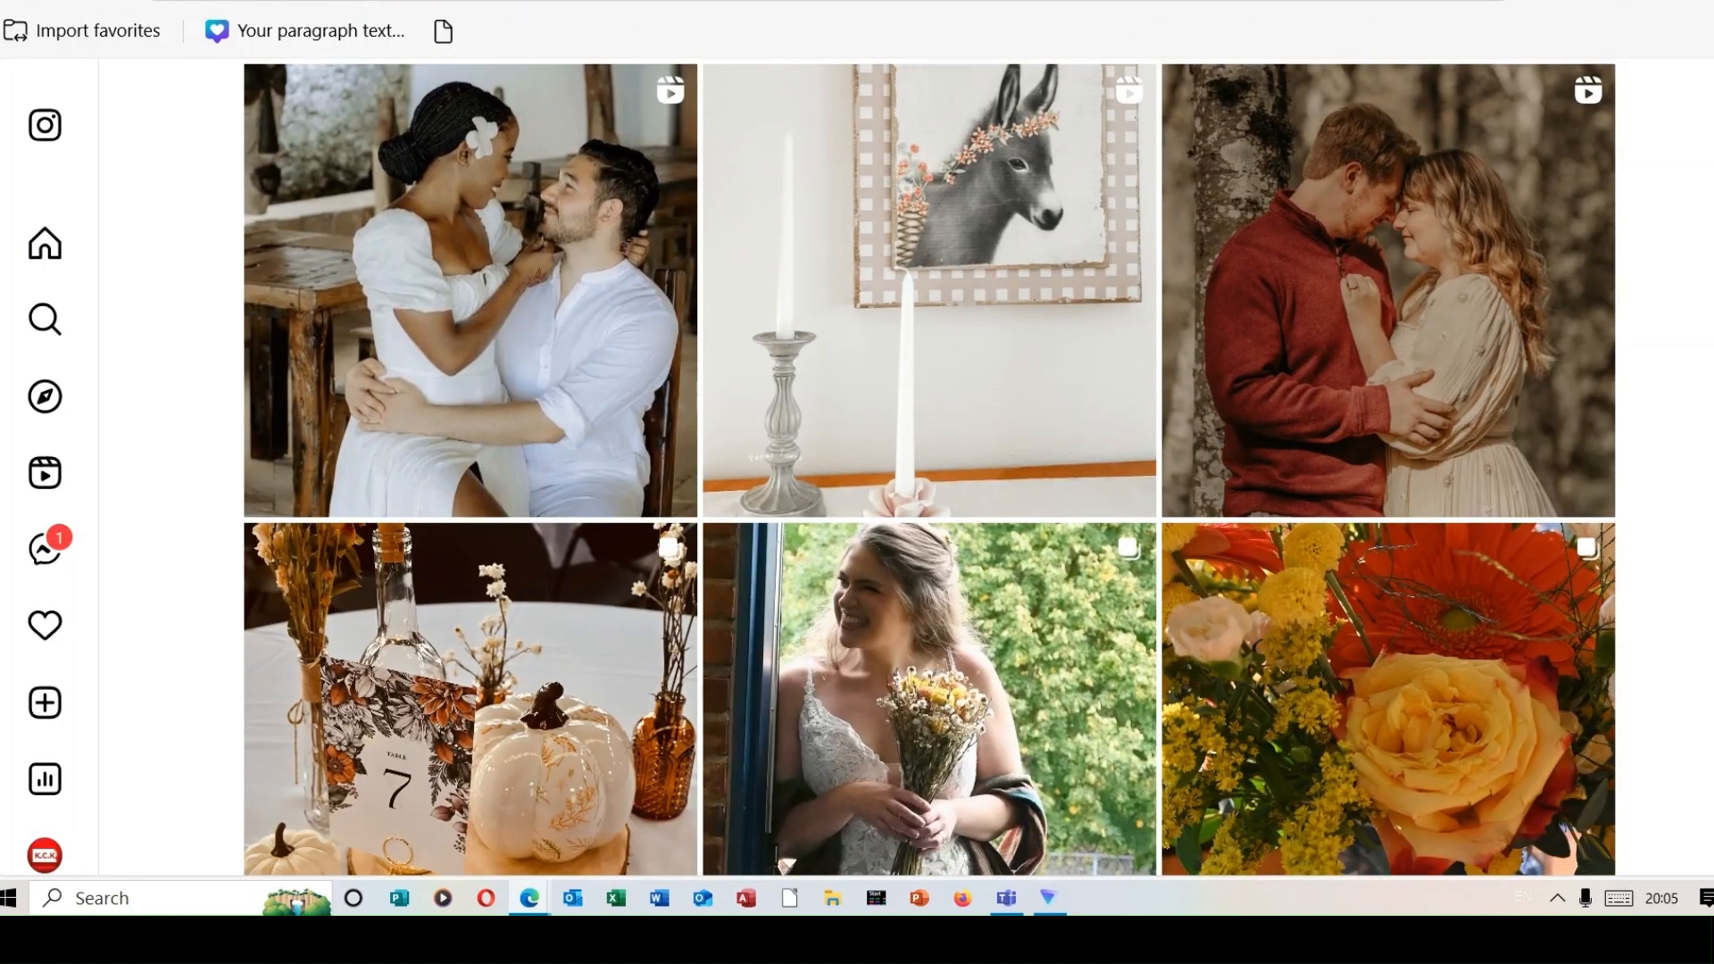
scroll(928, 465, "down", 3)
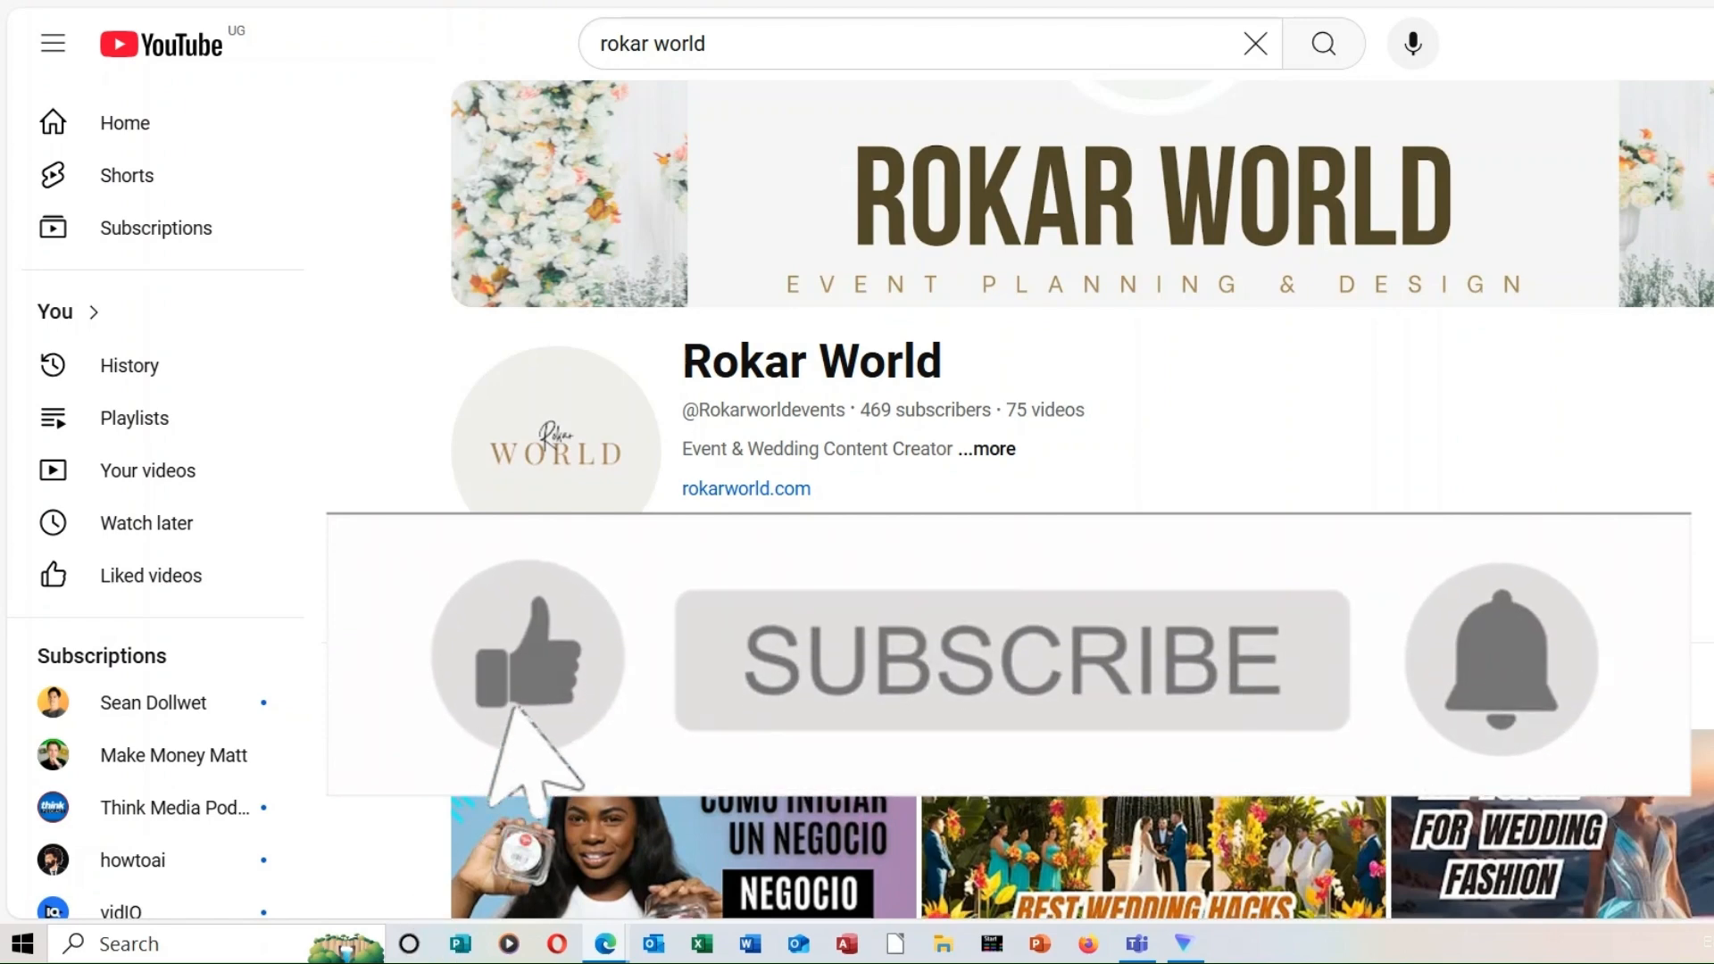
scroll(1082, 500, "down", 1)
scroll(1082, 499, "down", 3)
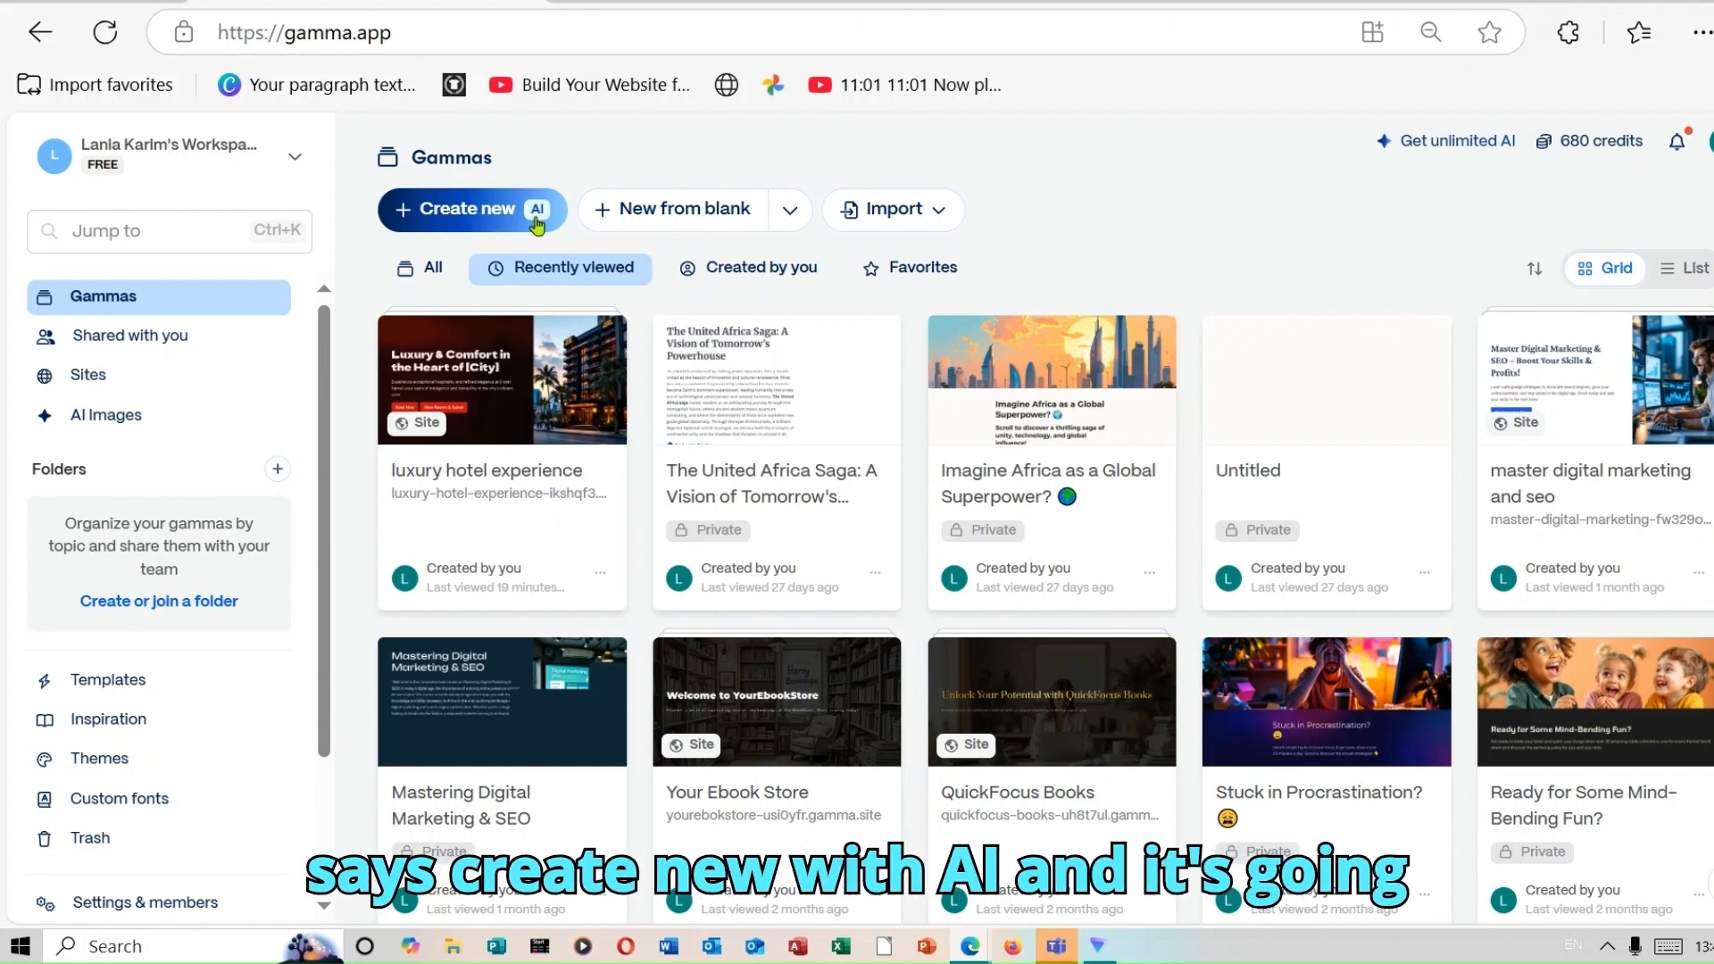
- Start a new AI creation and choose to generate it from a one-line prompt
left_click(470, 212)
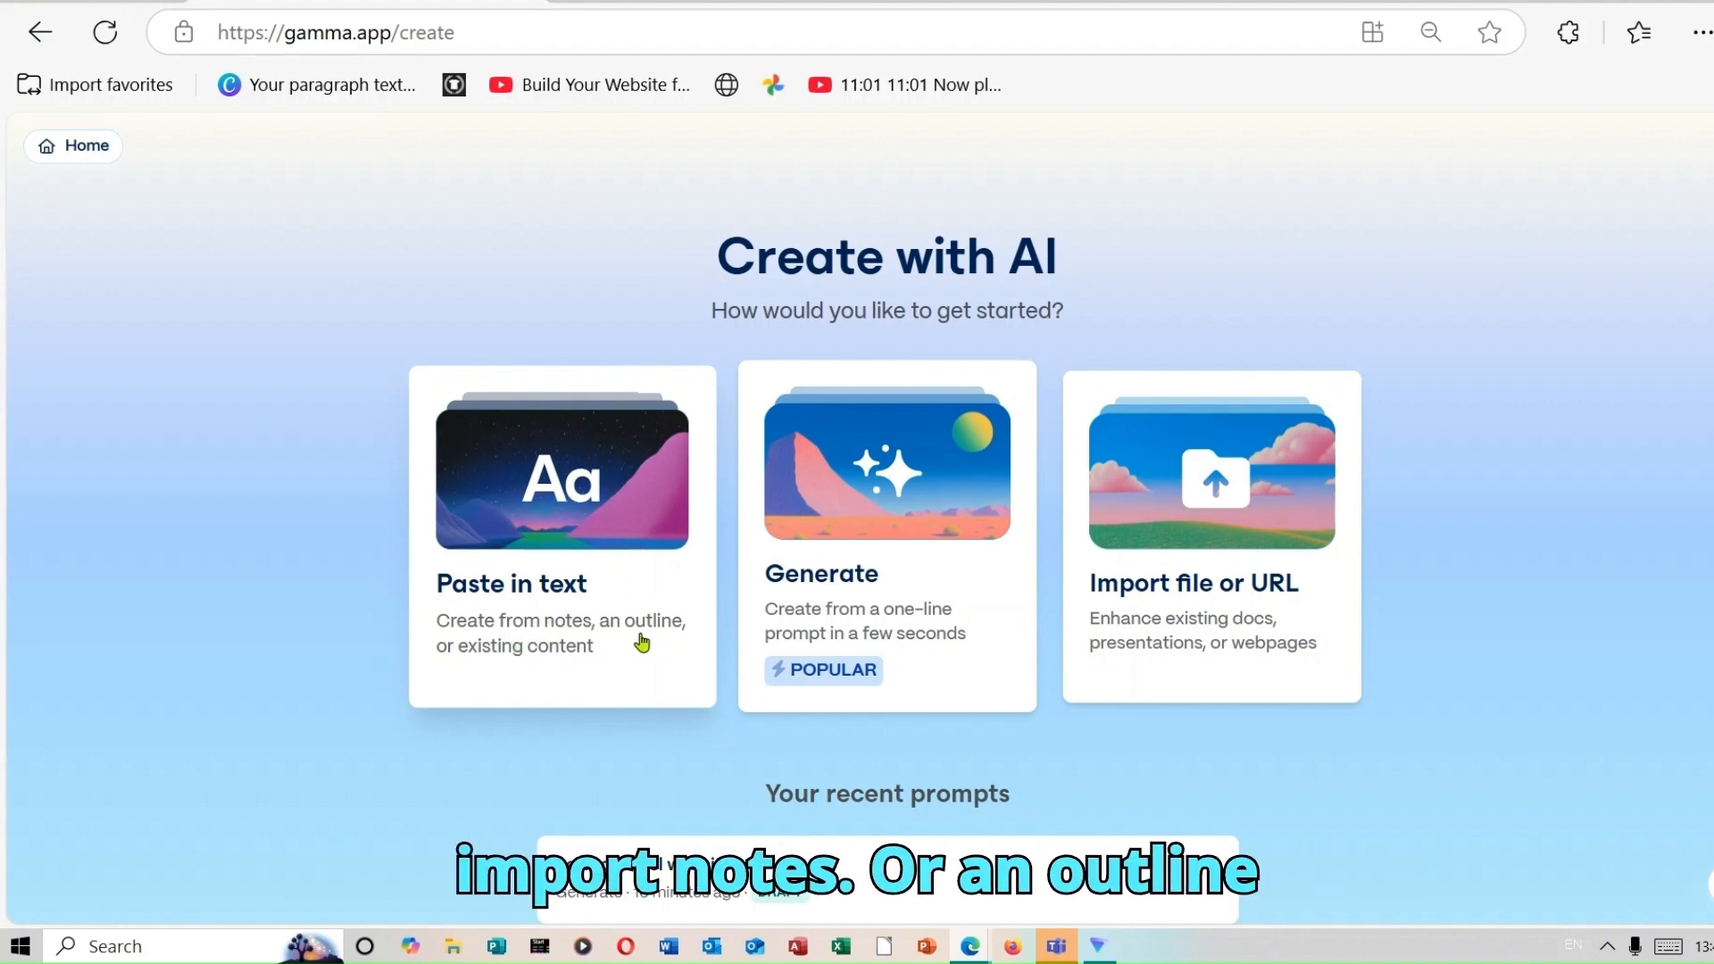
left_click(589, 548)
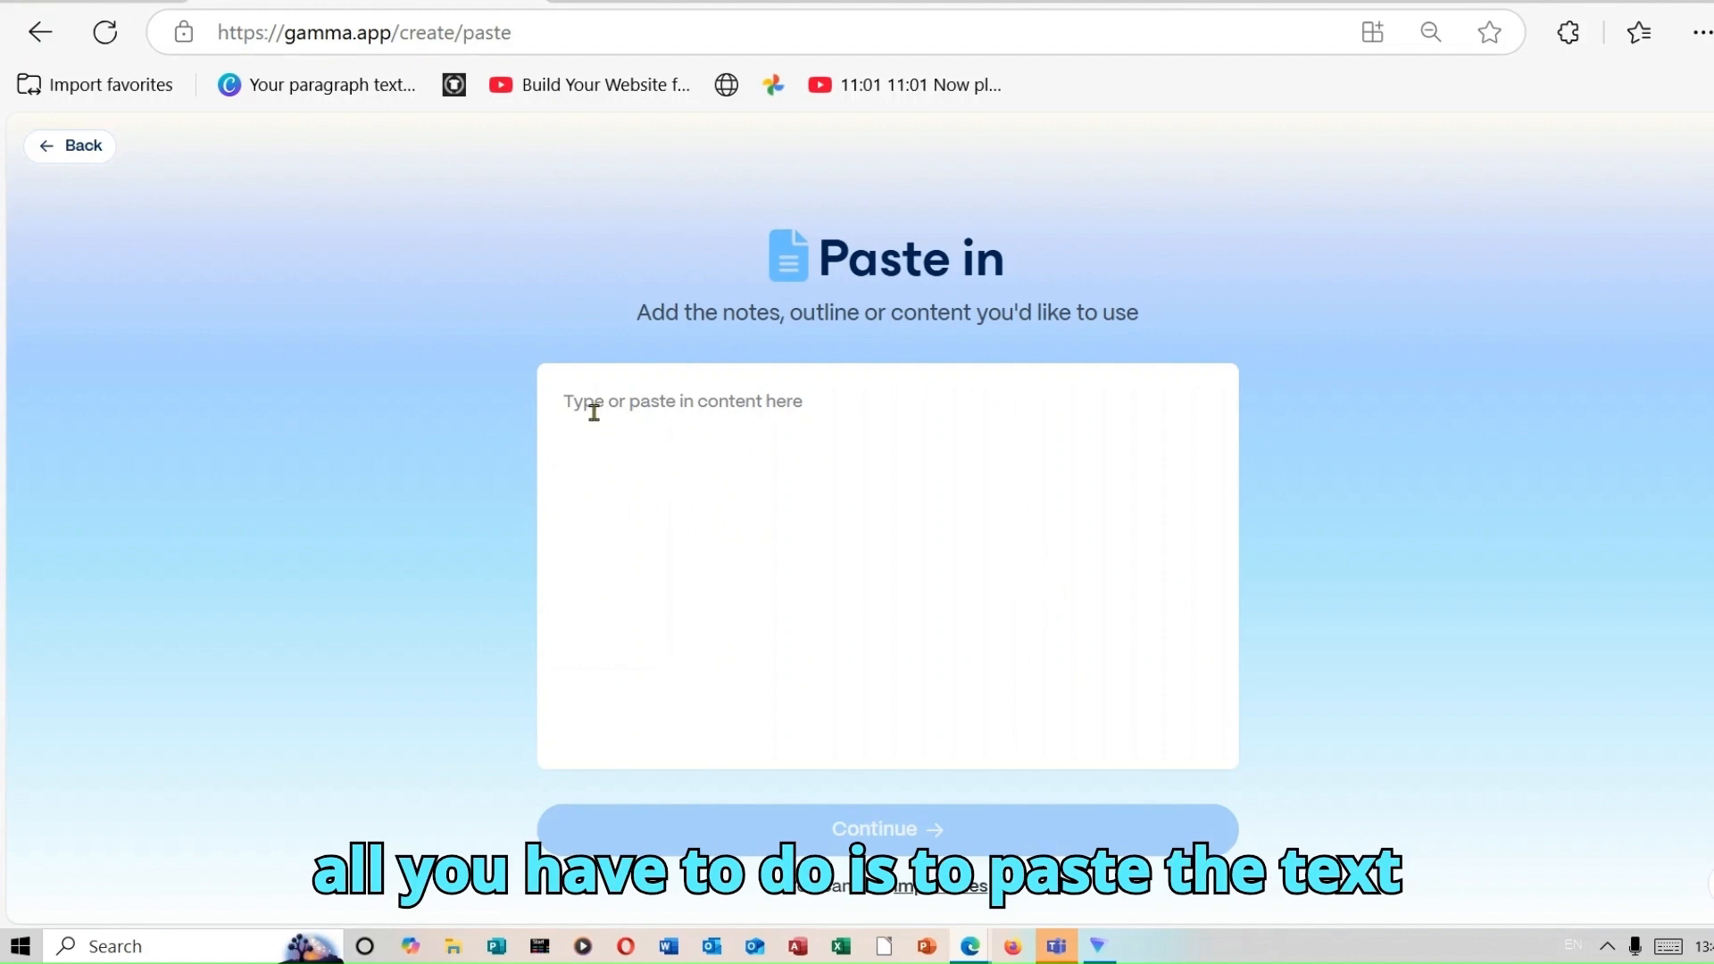
left_click(82, 146)
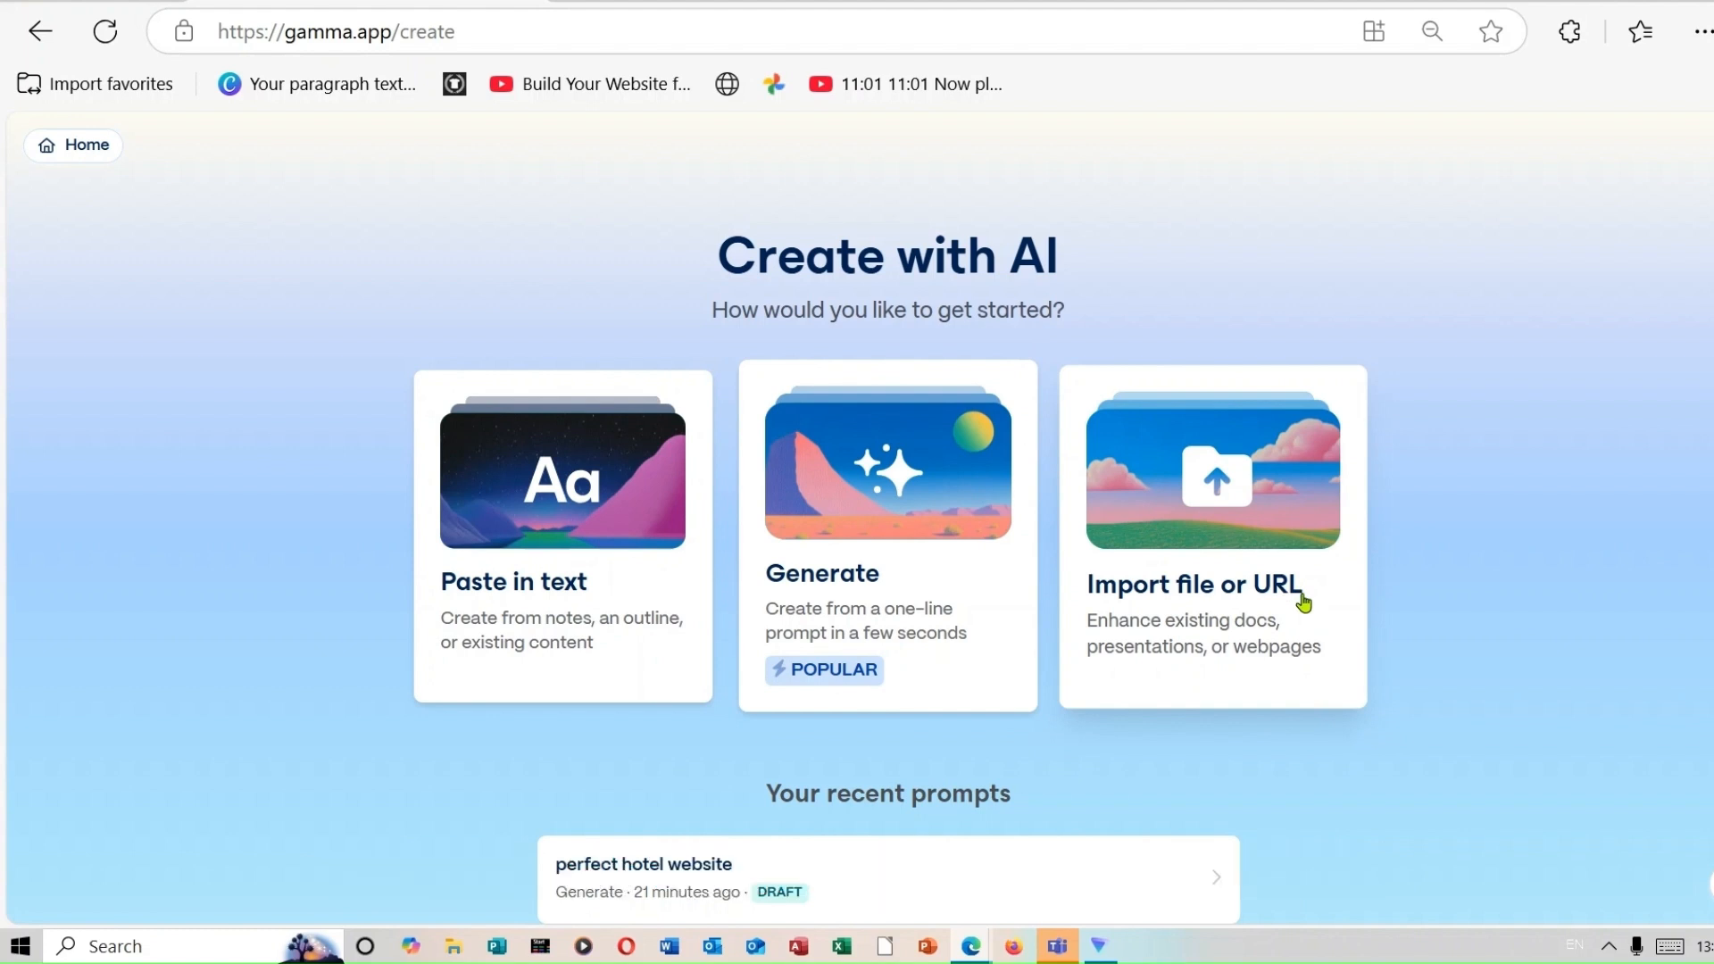
left_click(900, 511)
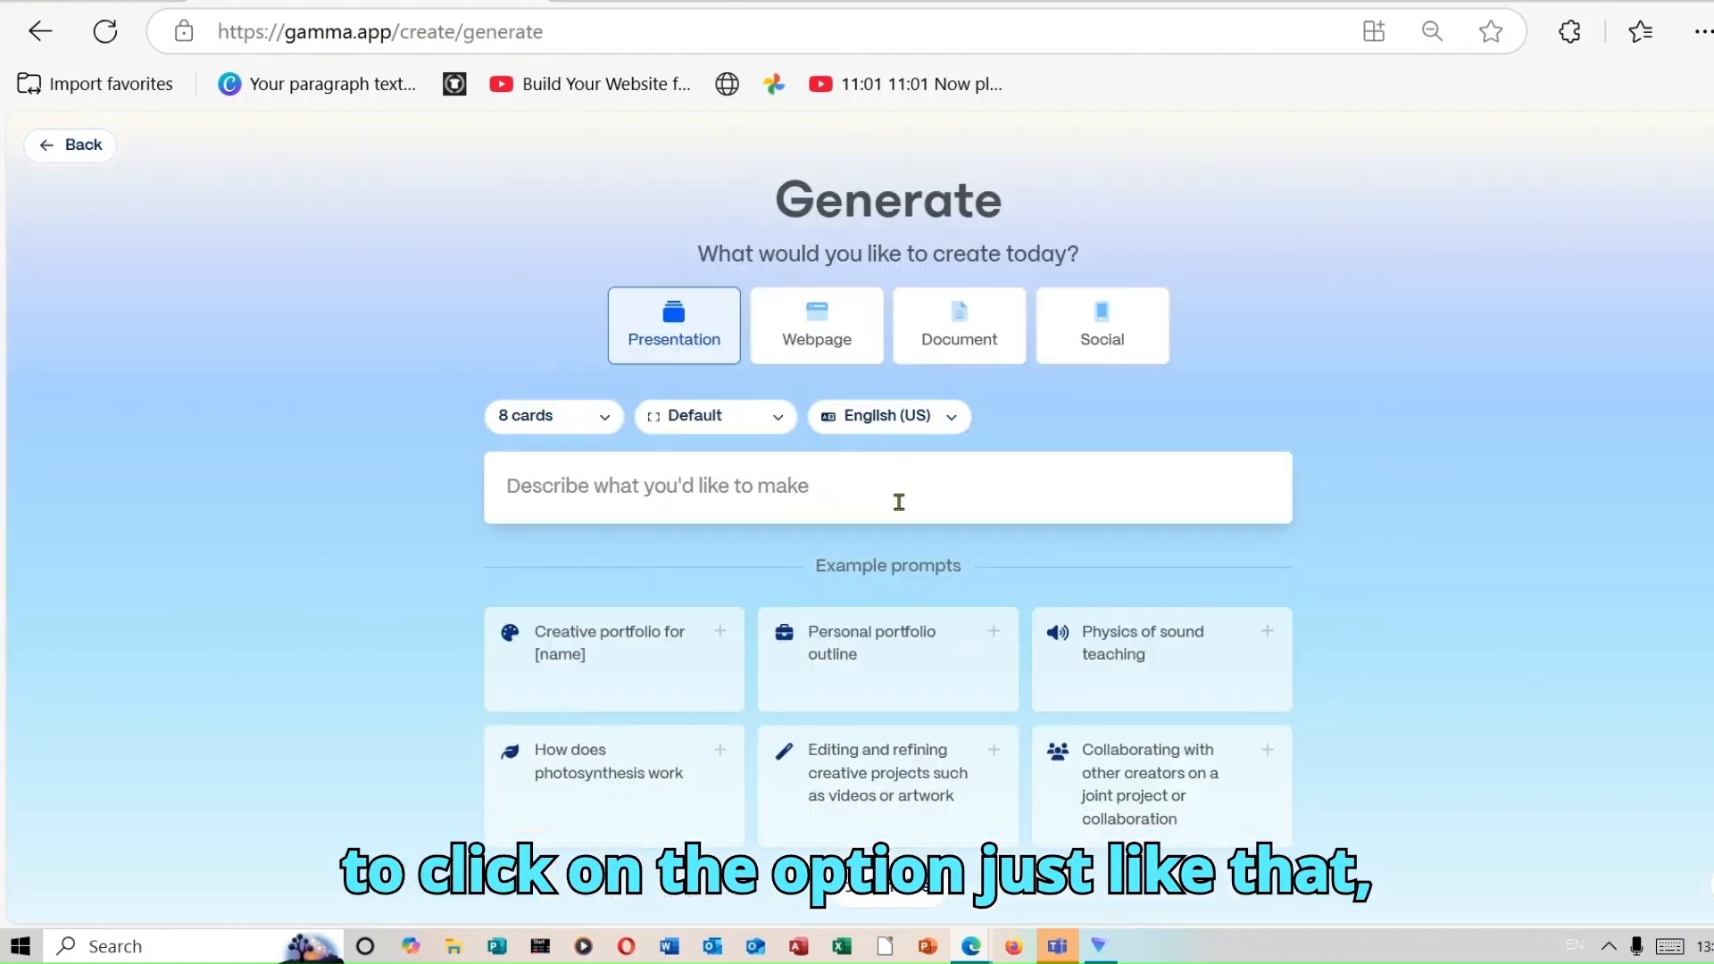
- Generate an outline for an 8-card webpage from the prompt "Perfect hotel Website"
left_click(899, 501)
type("Perfect hotel Website")
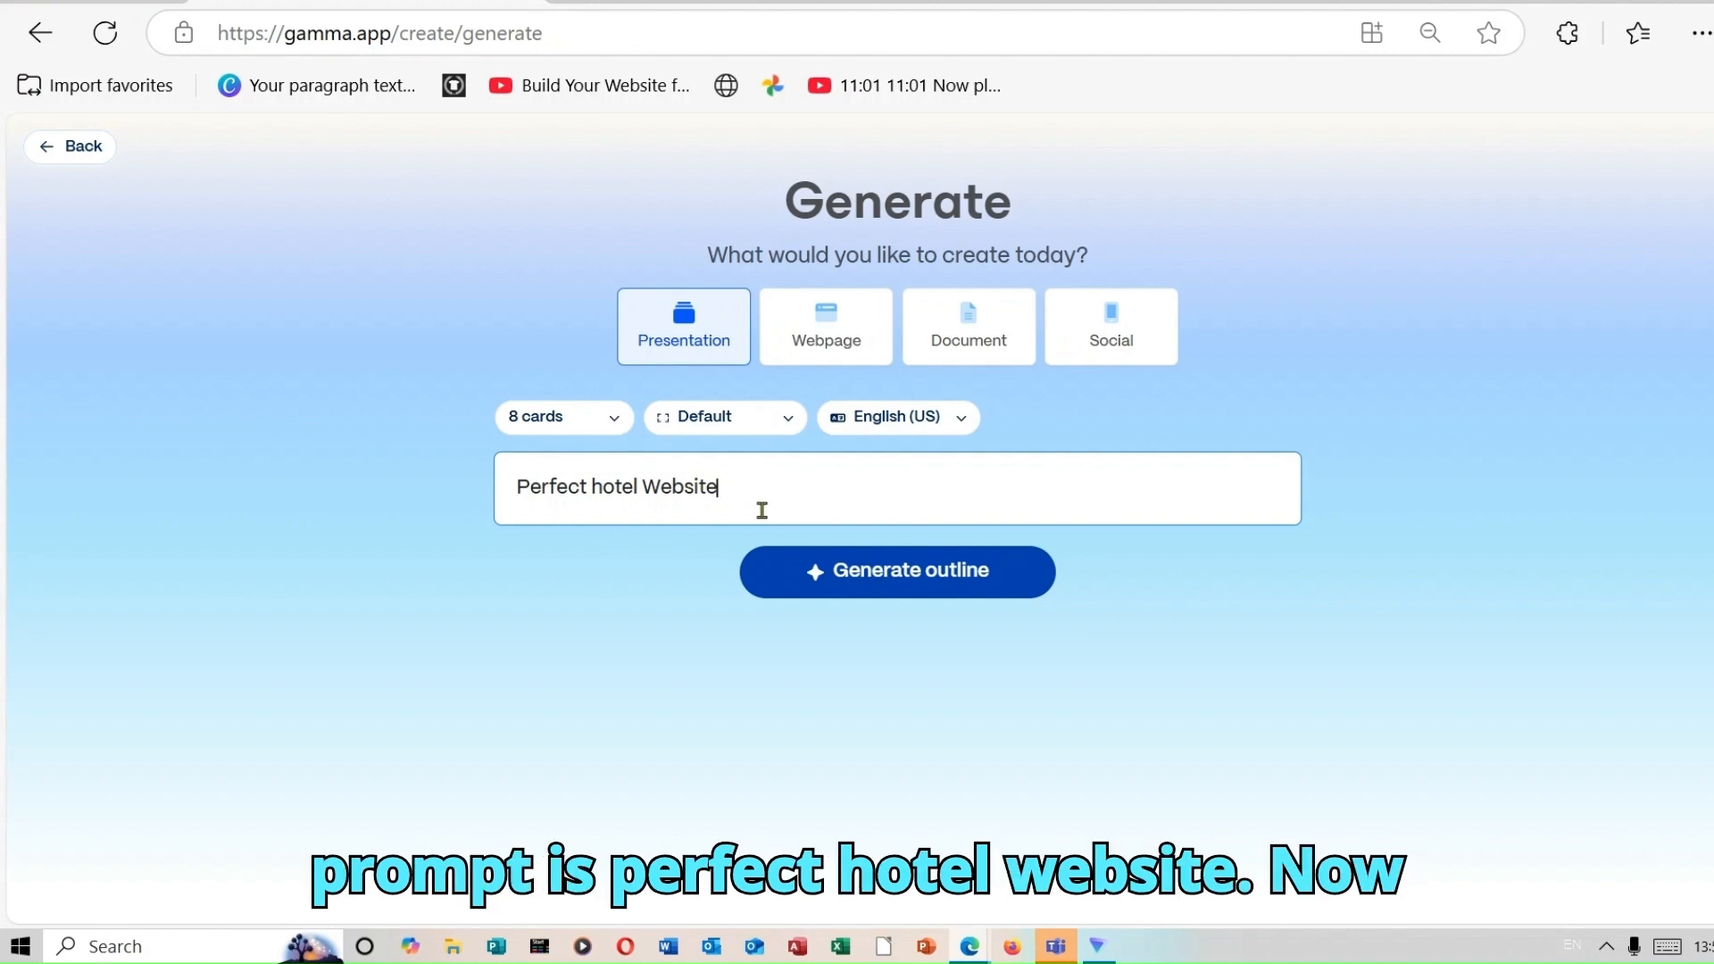
left_click(841, 338)
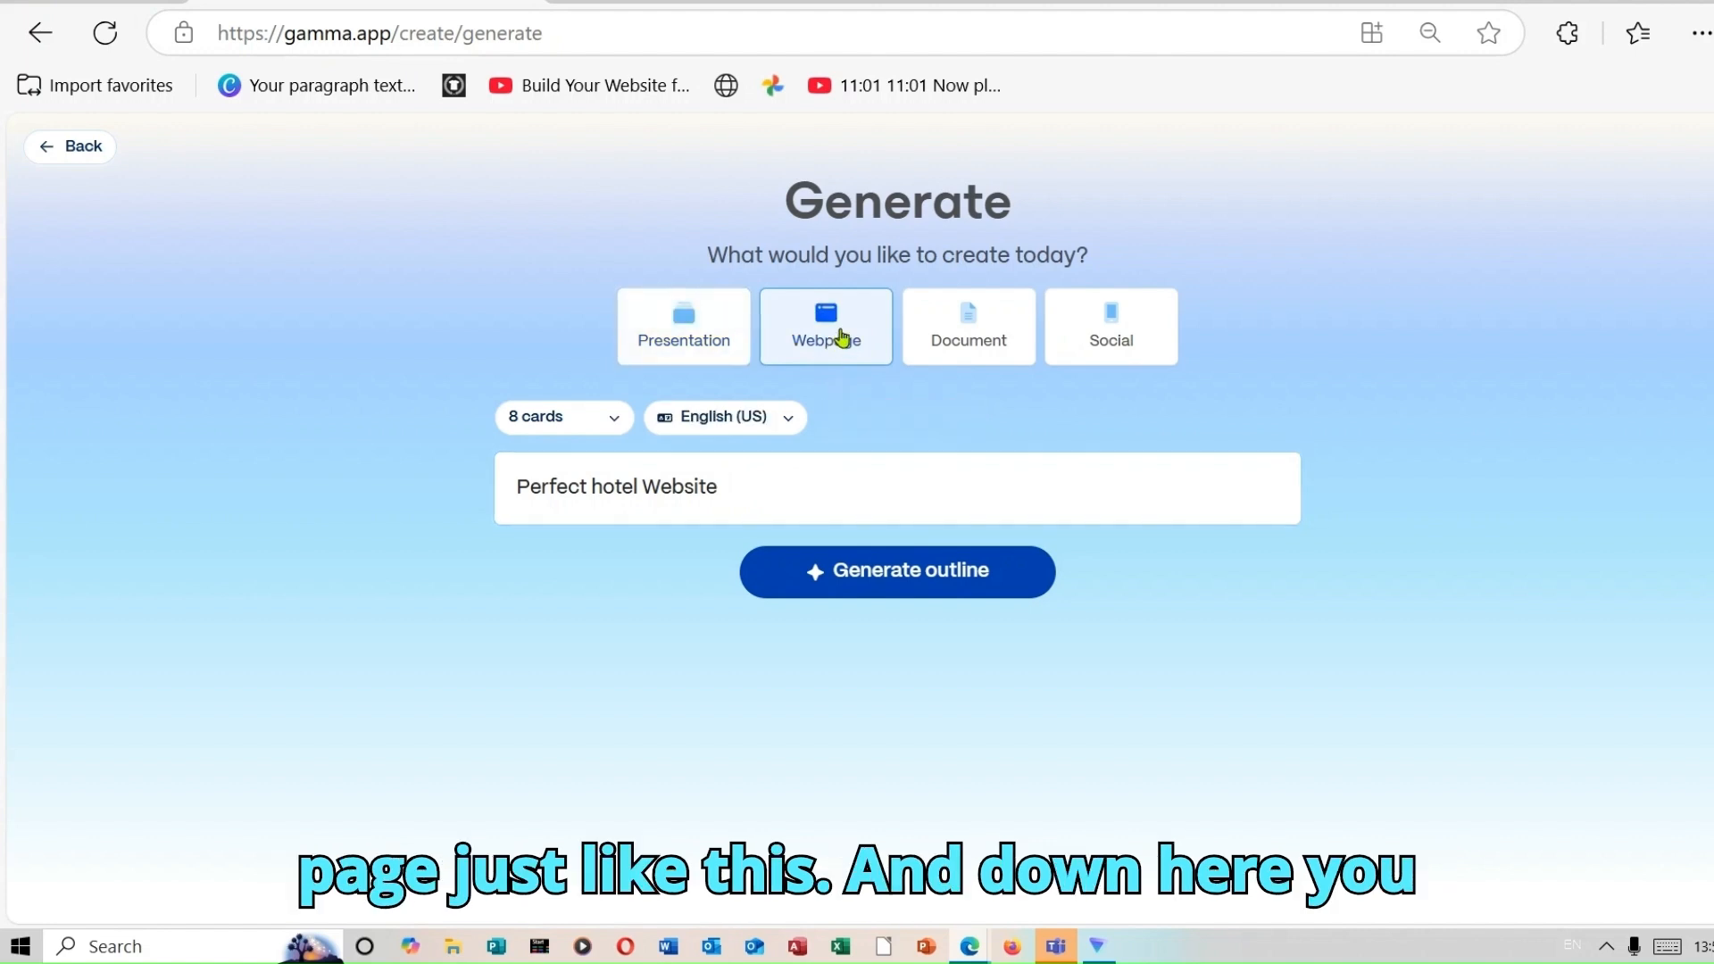
left_click(618, 423)
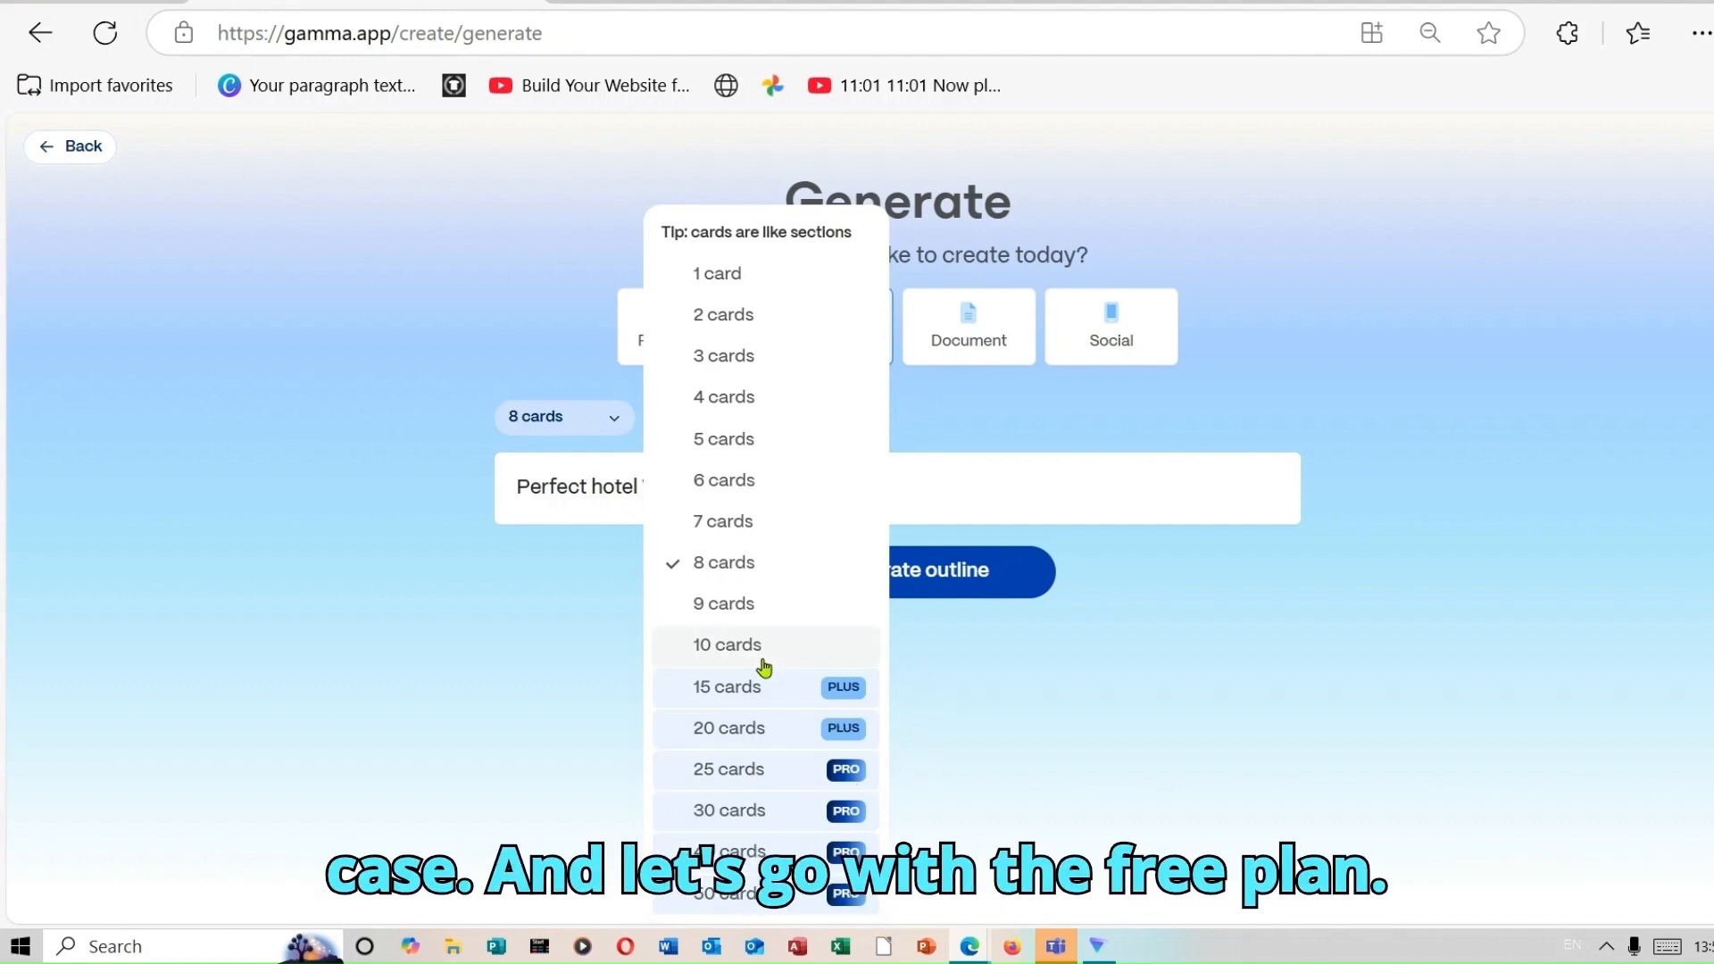
left_click(774, 564)
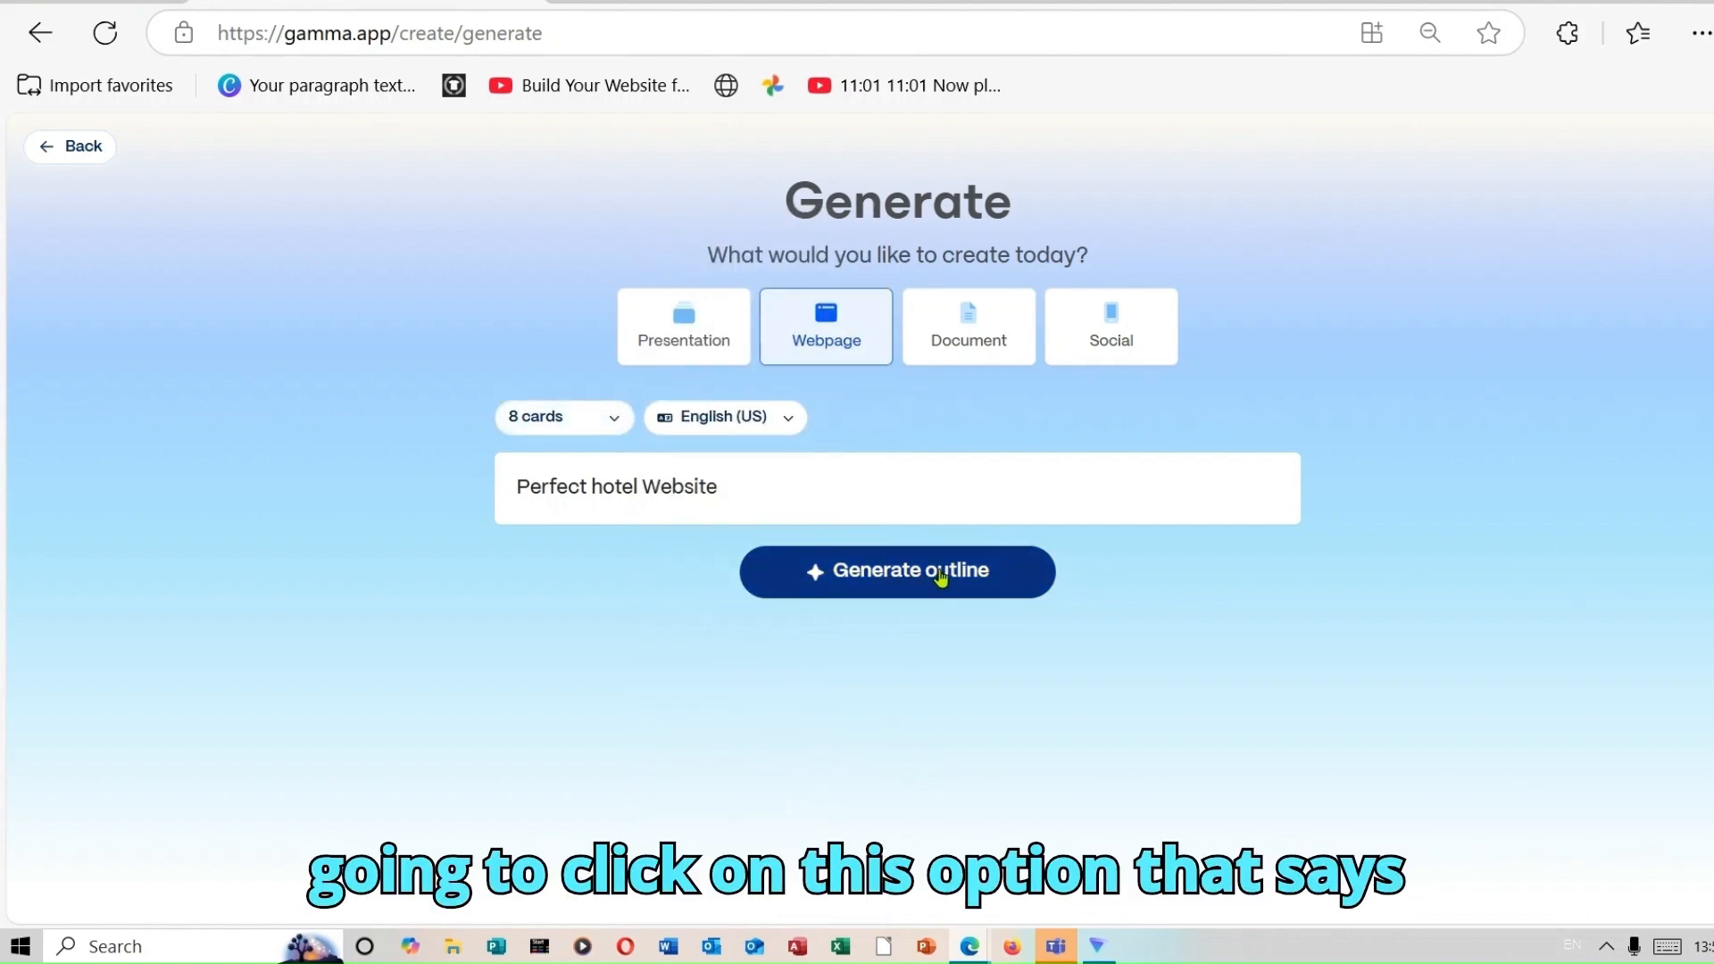
left_click(942, 578)
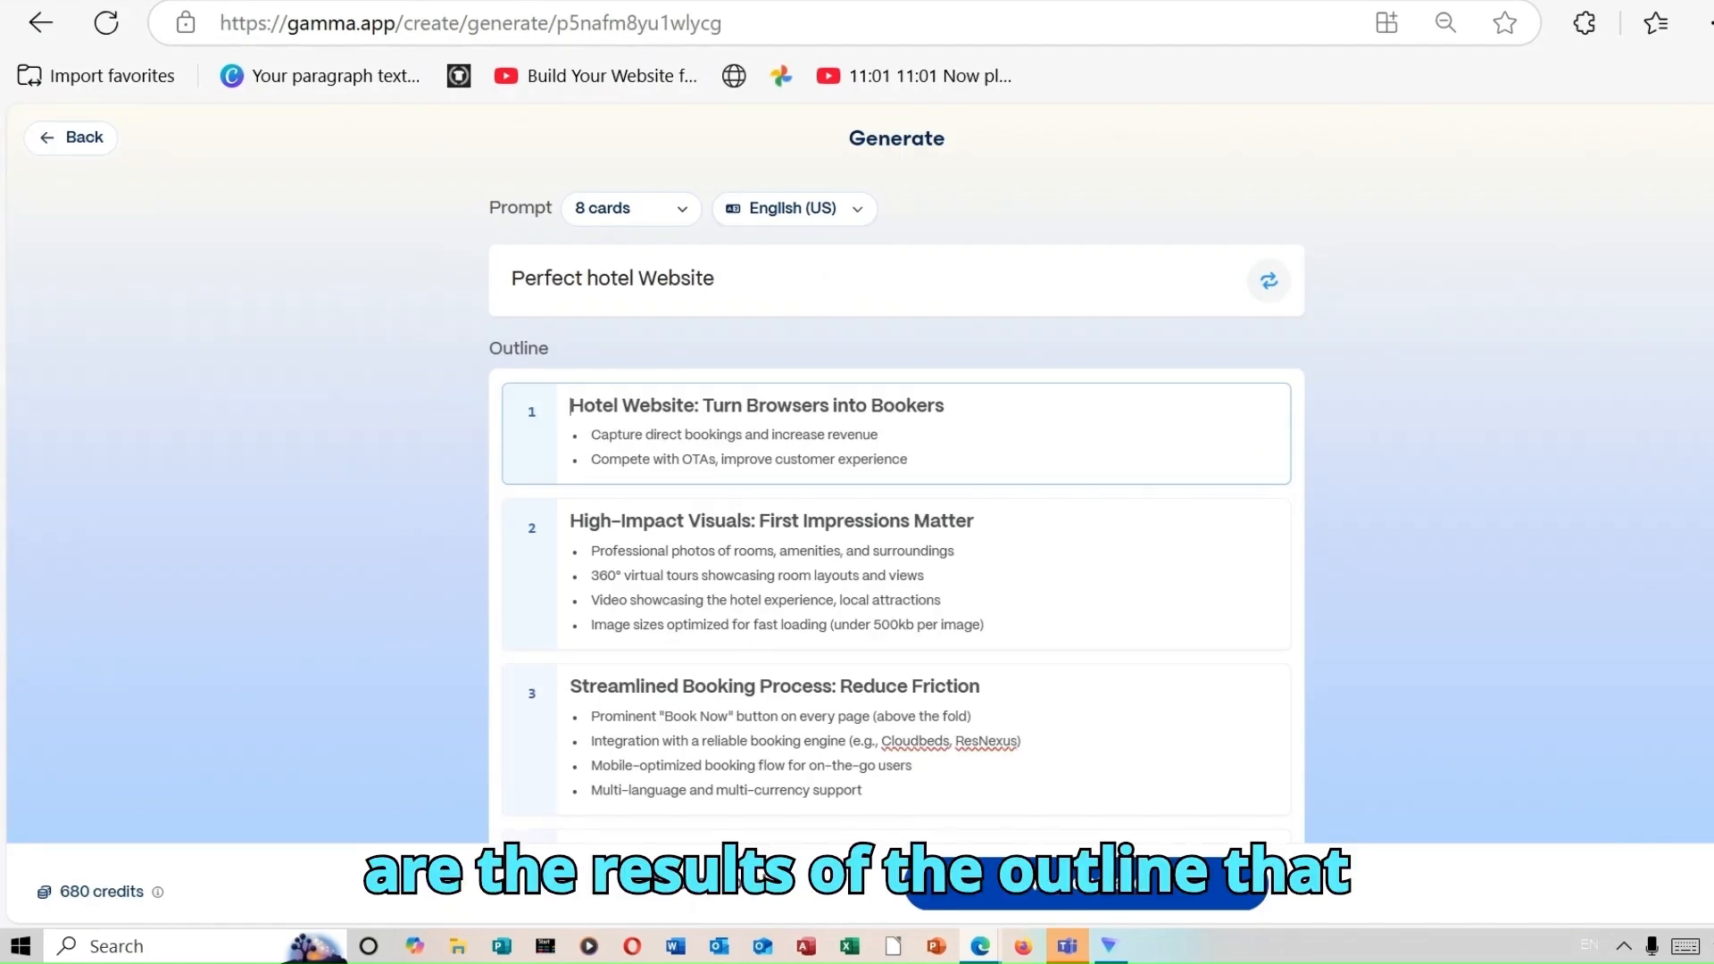
- Replace the prompt with the copied description of a modern, luxurious hotel website and regenerate the outline
scroll(896, 536, "down", 2)
scroll(896, 474, "down", 1)
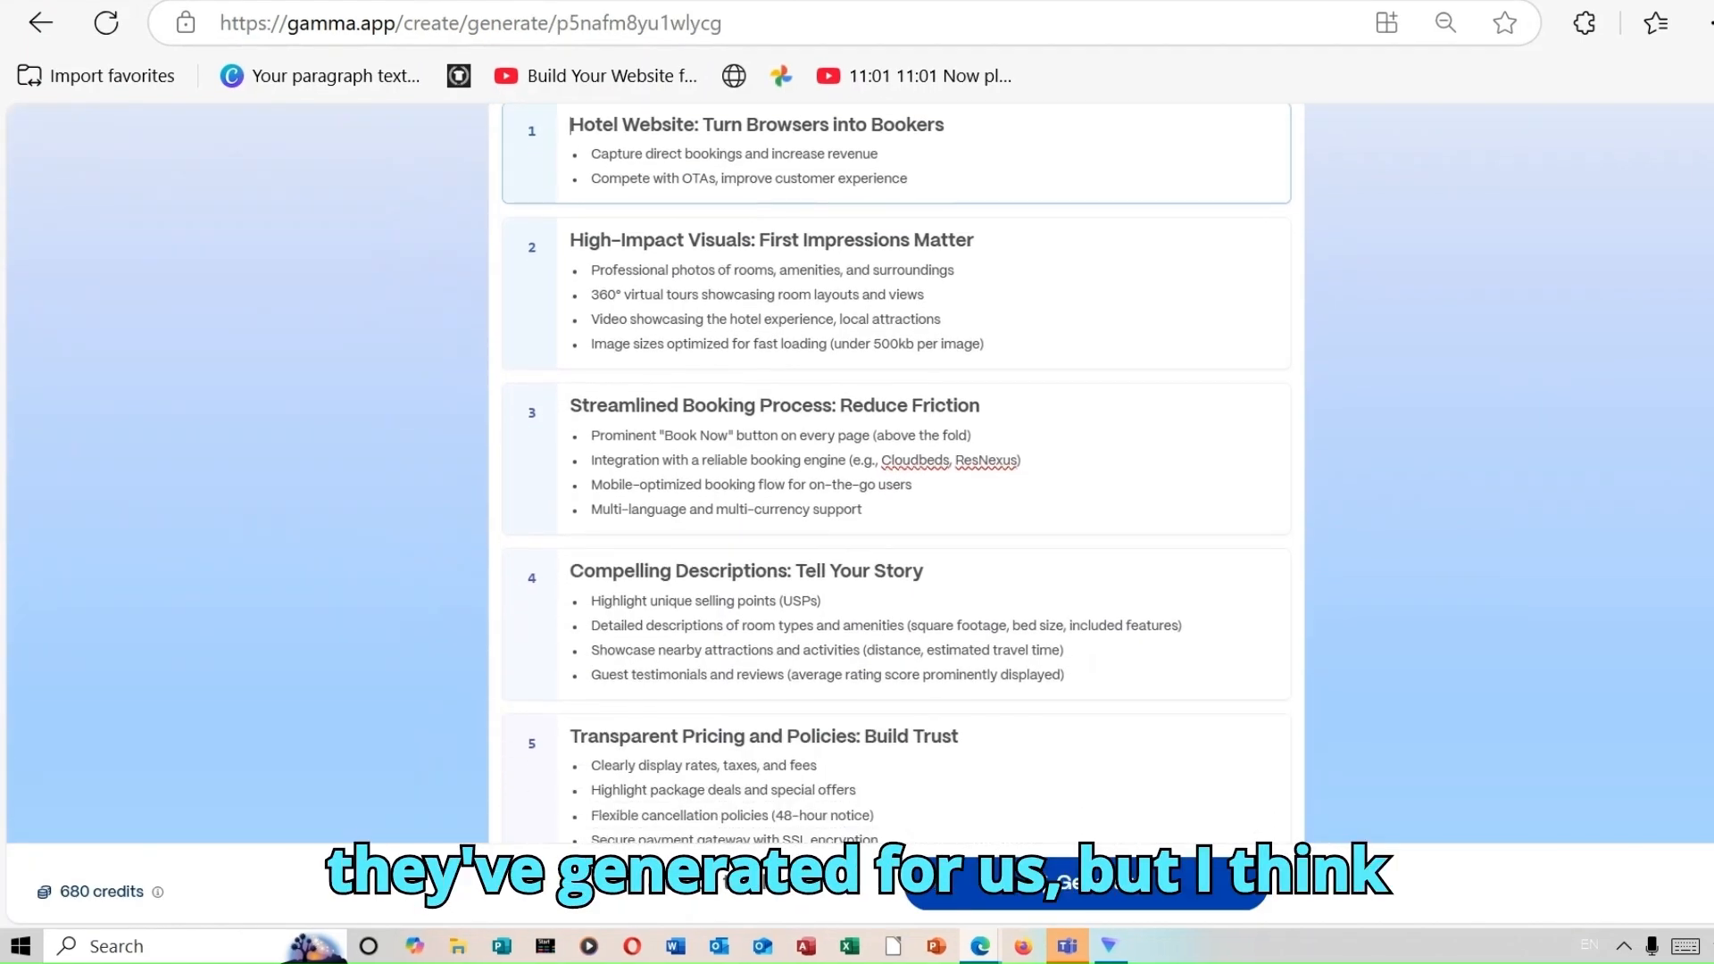
scroll(896, 473, "up", 3)
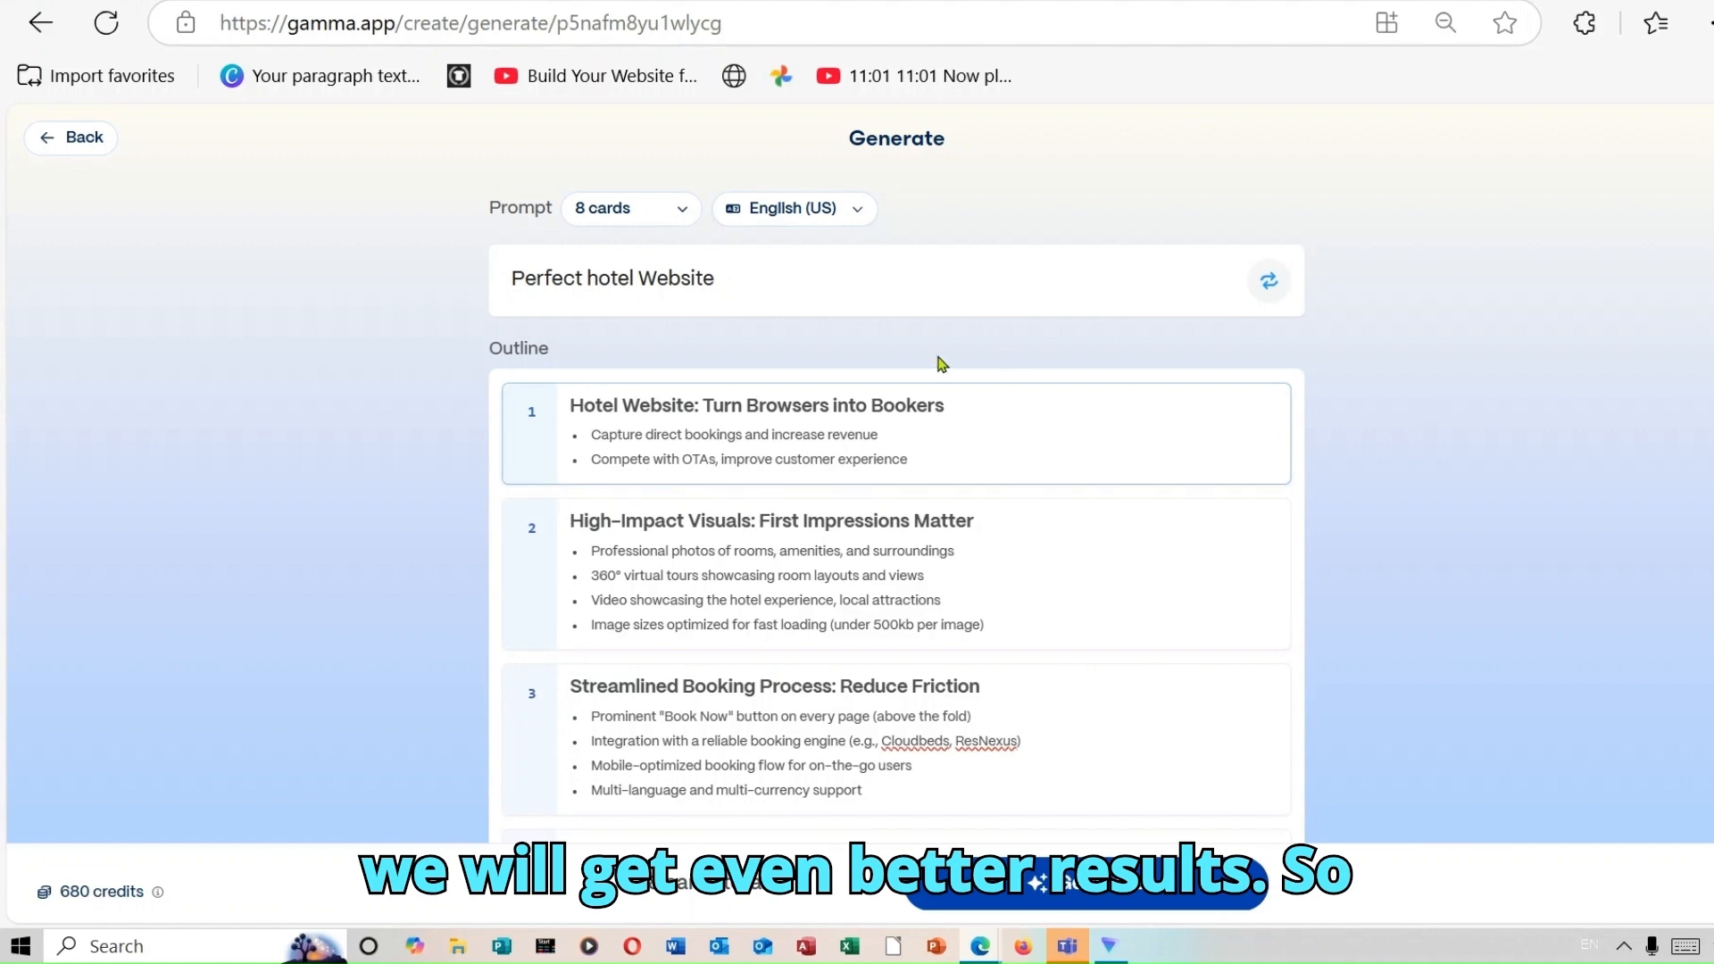
left_click_drag(800, 276, 413, 290)
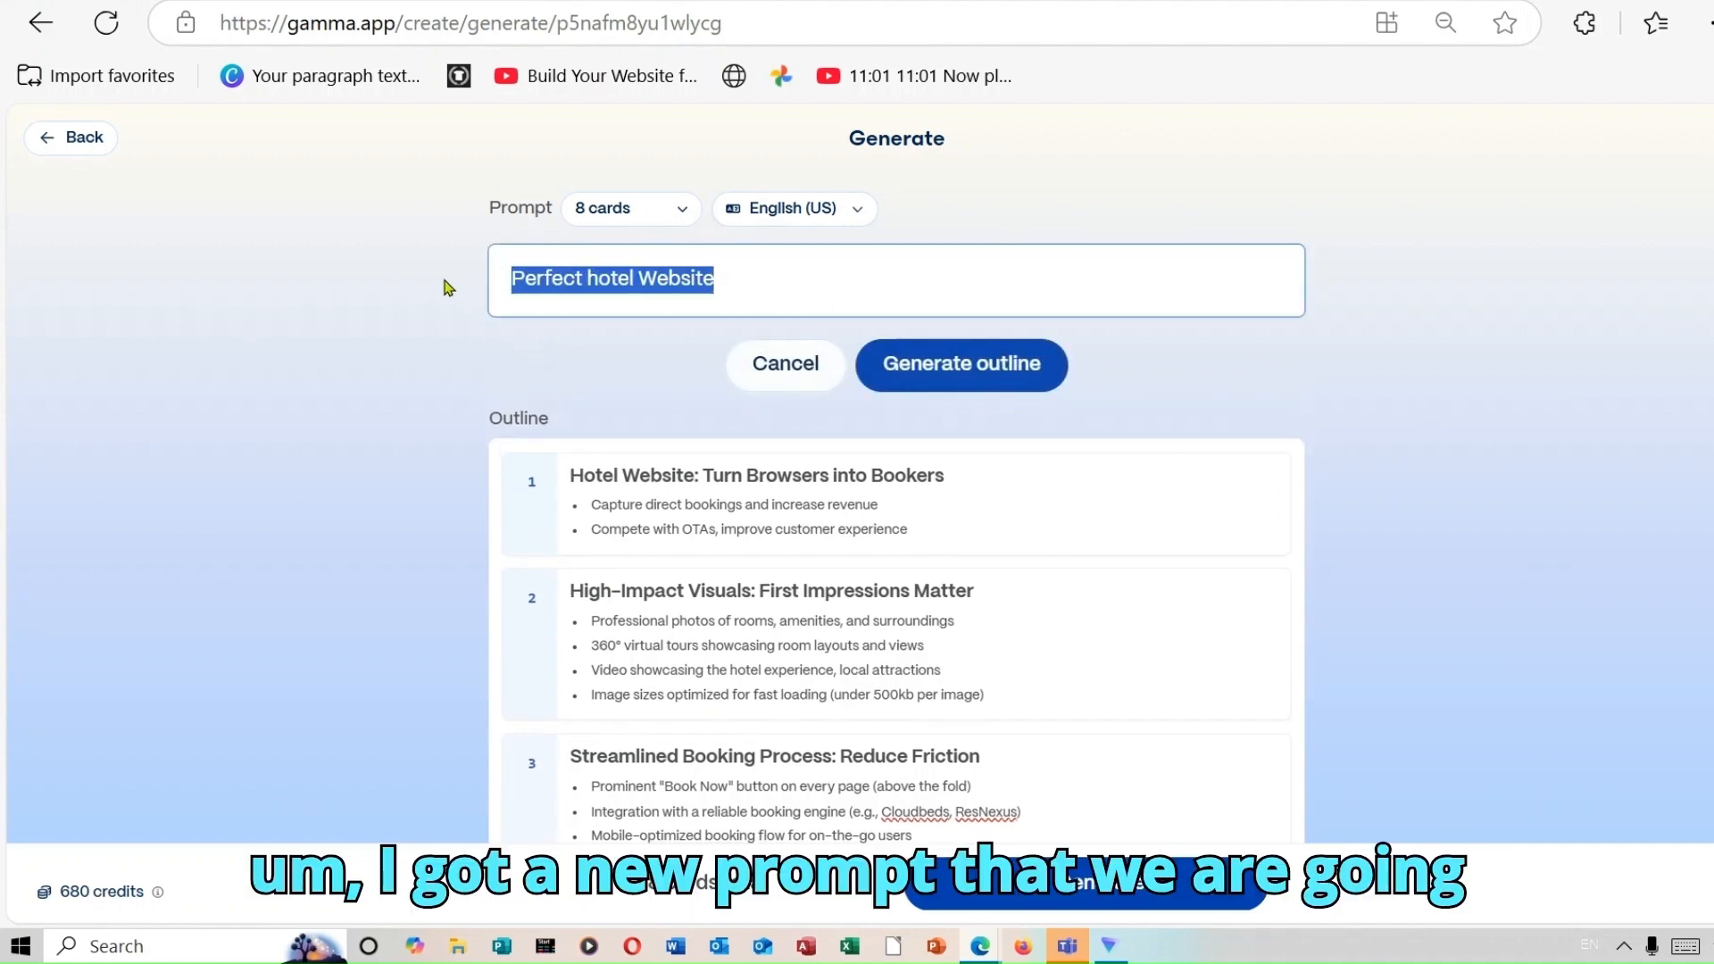
right_click(539, 286)
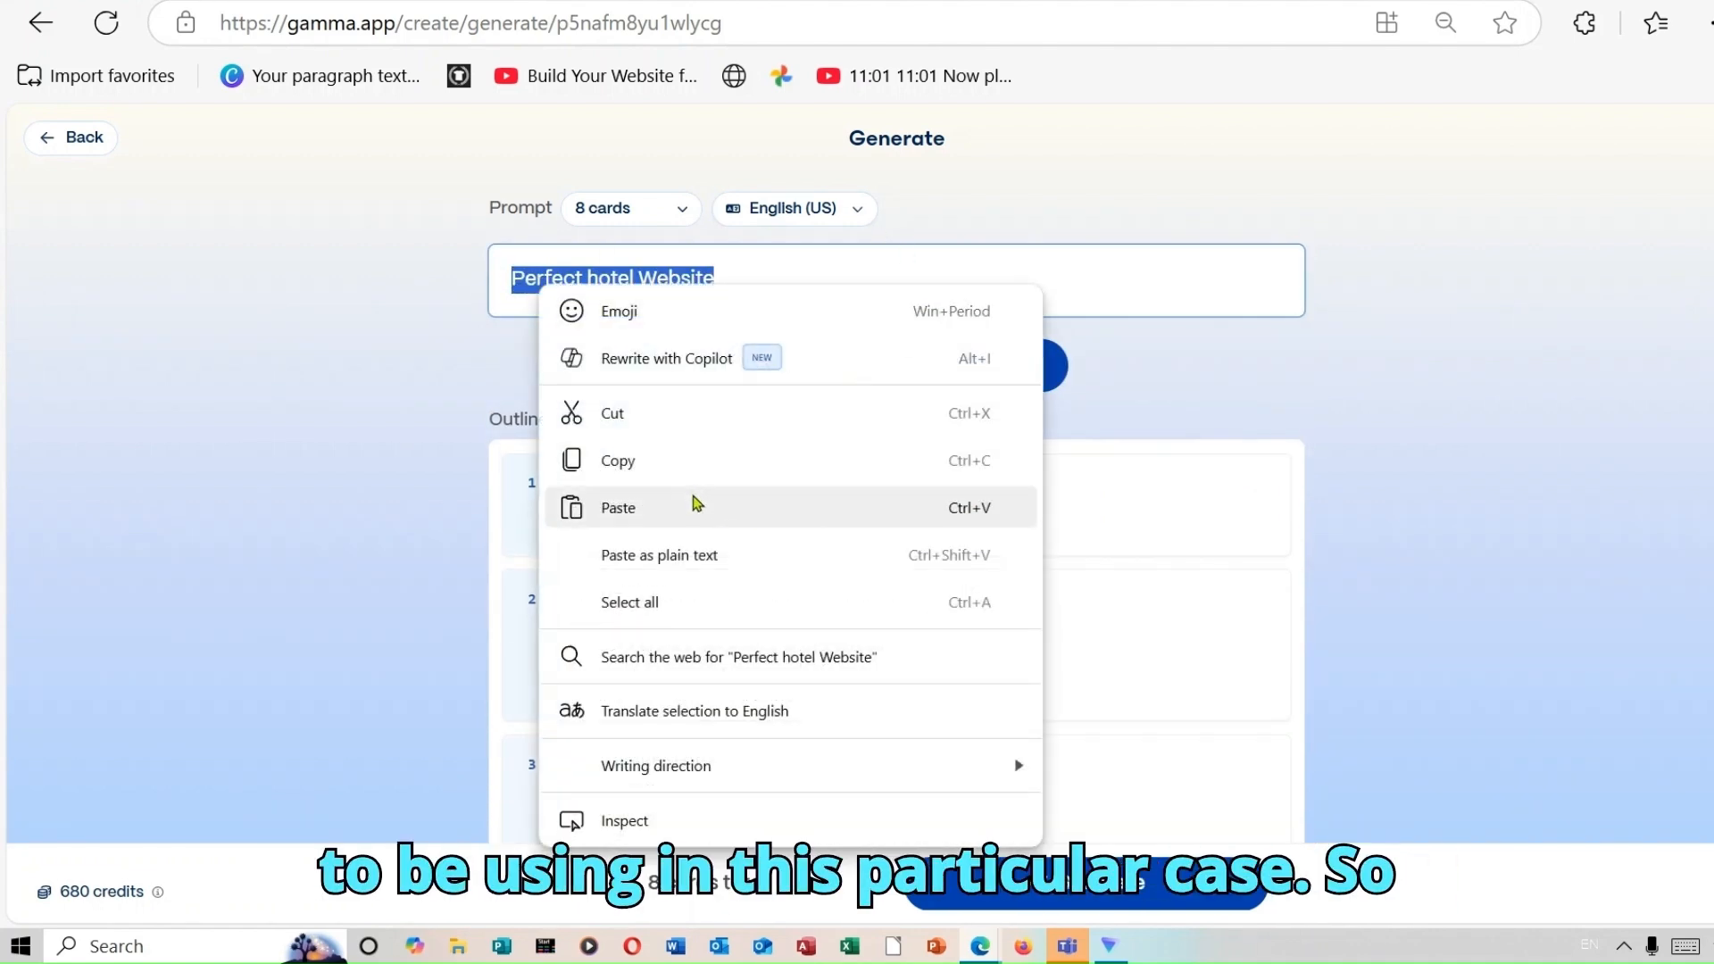
left_click(696, 505)
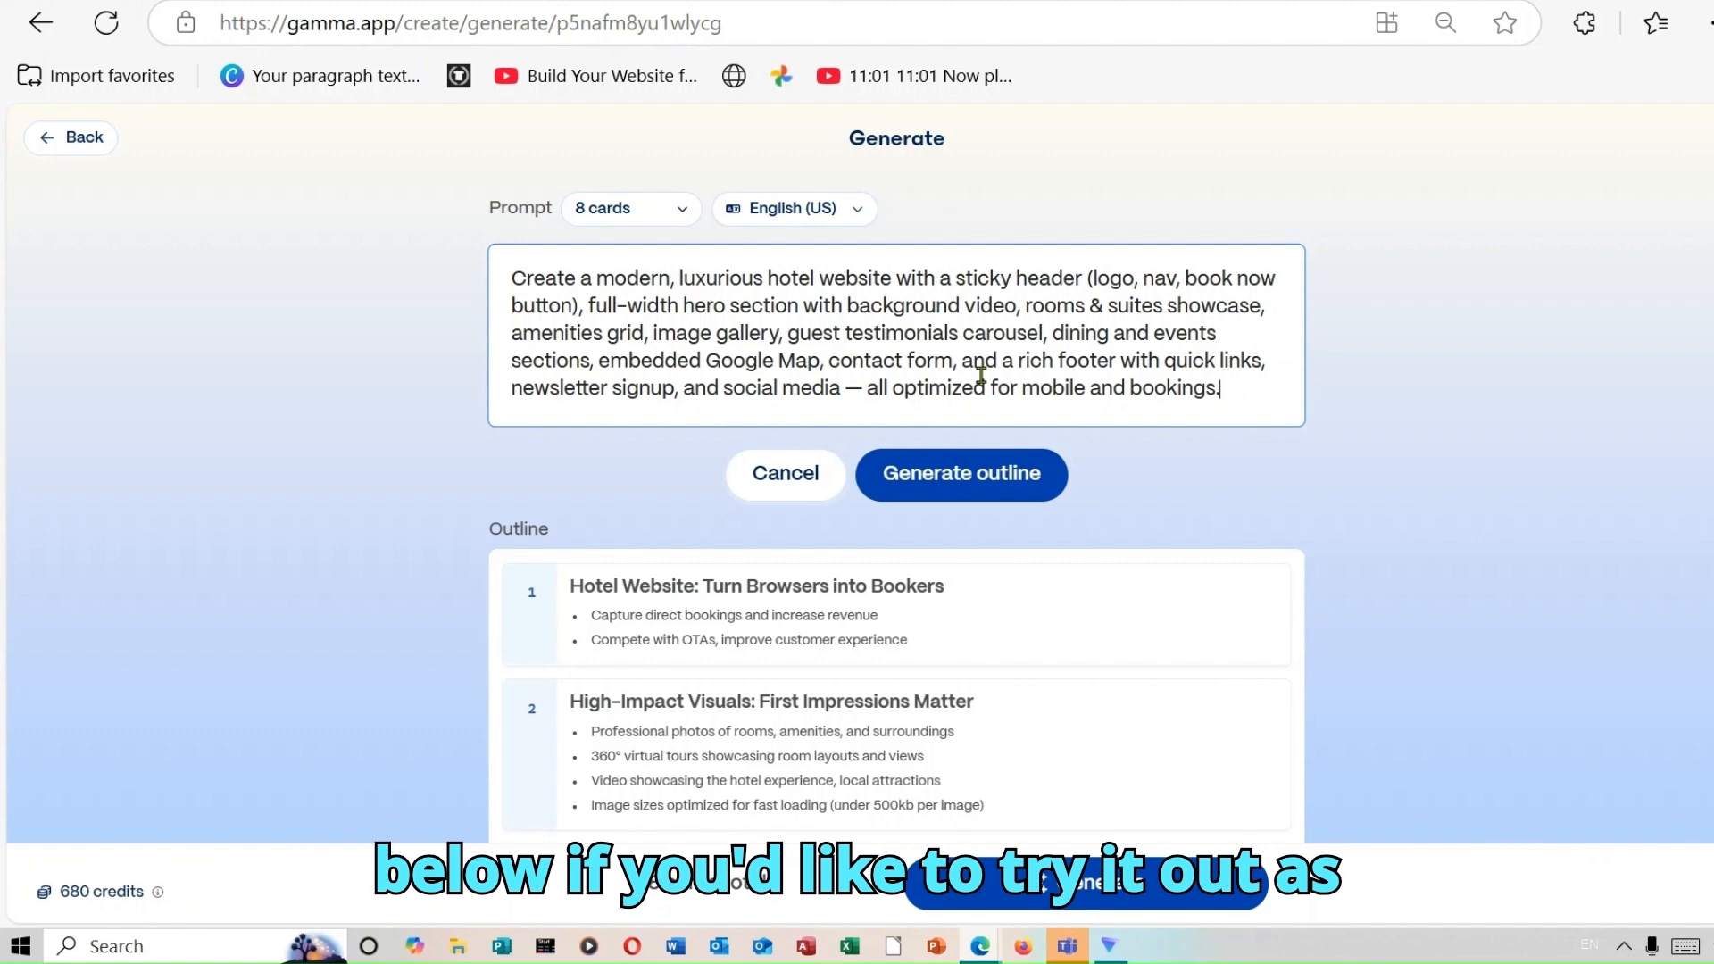
left_click(1009, 478)
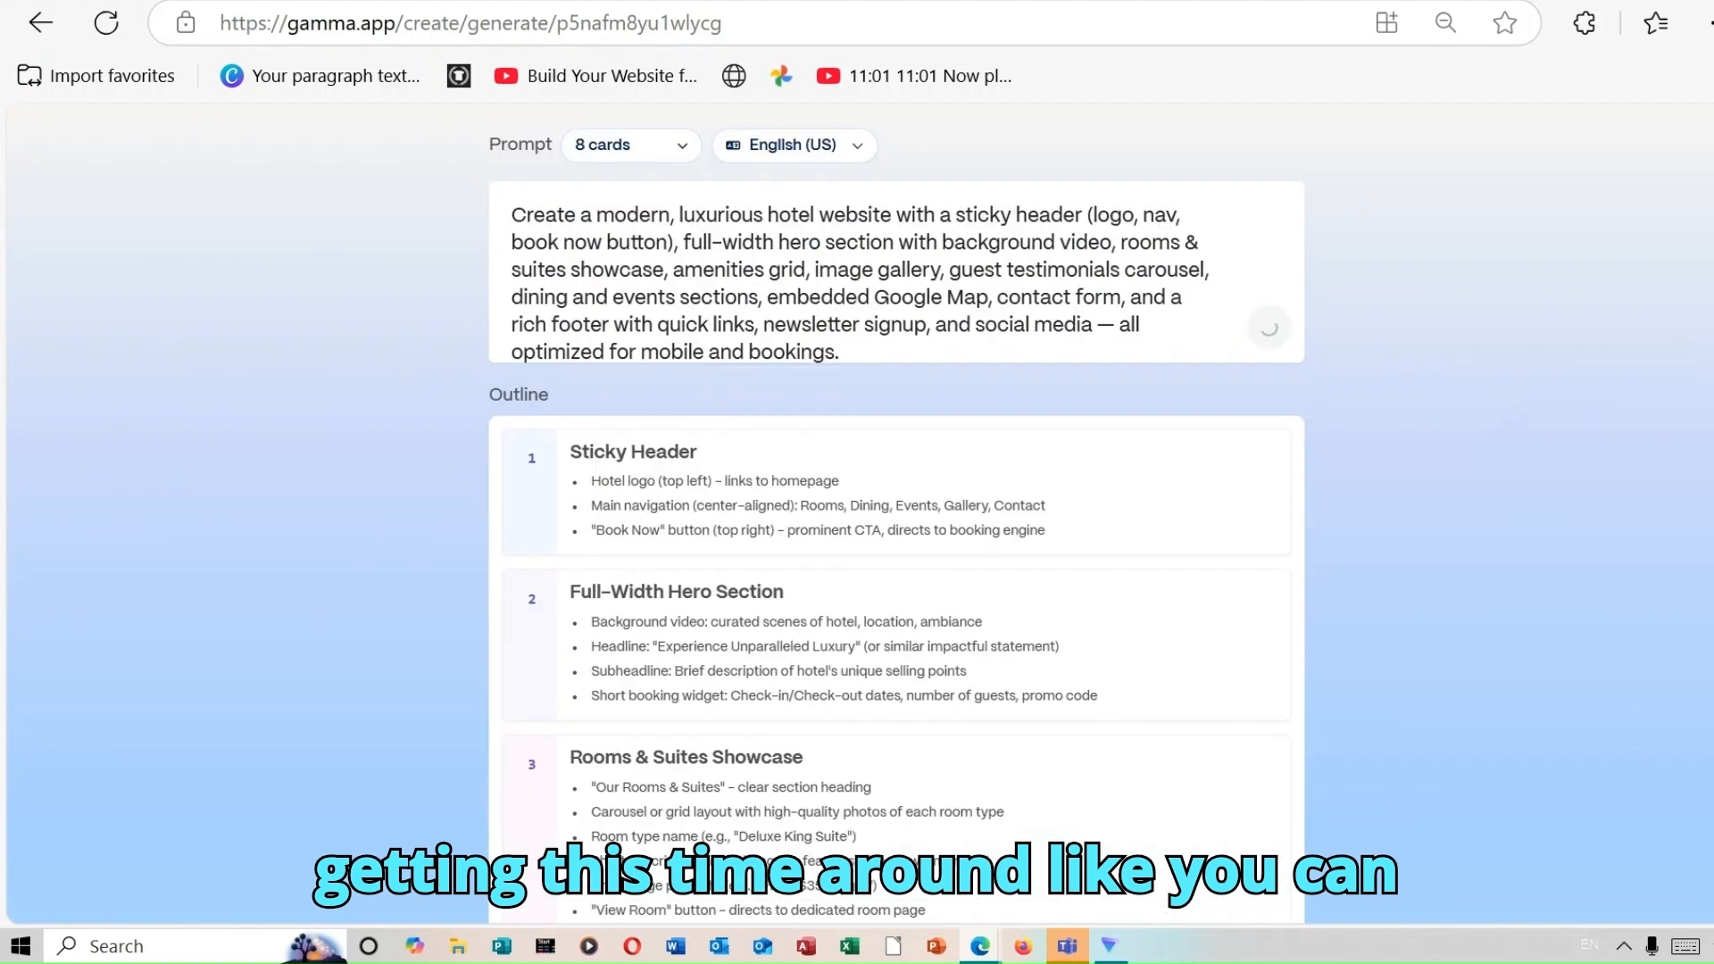
- Review the cards of the regenerated outline and the theme choices below it
scroll(896, 517, "down", 2)
scroll(896, 517, "down", 7)
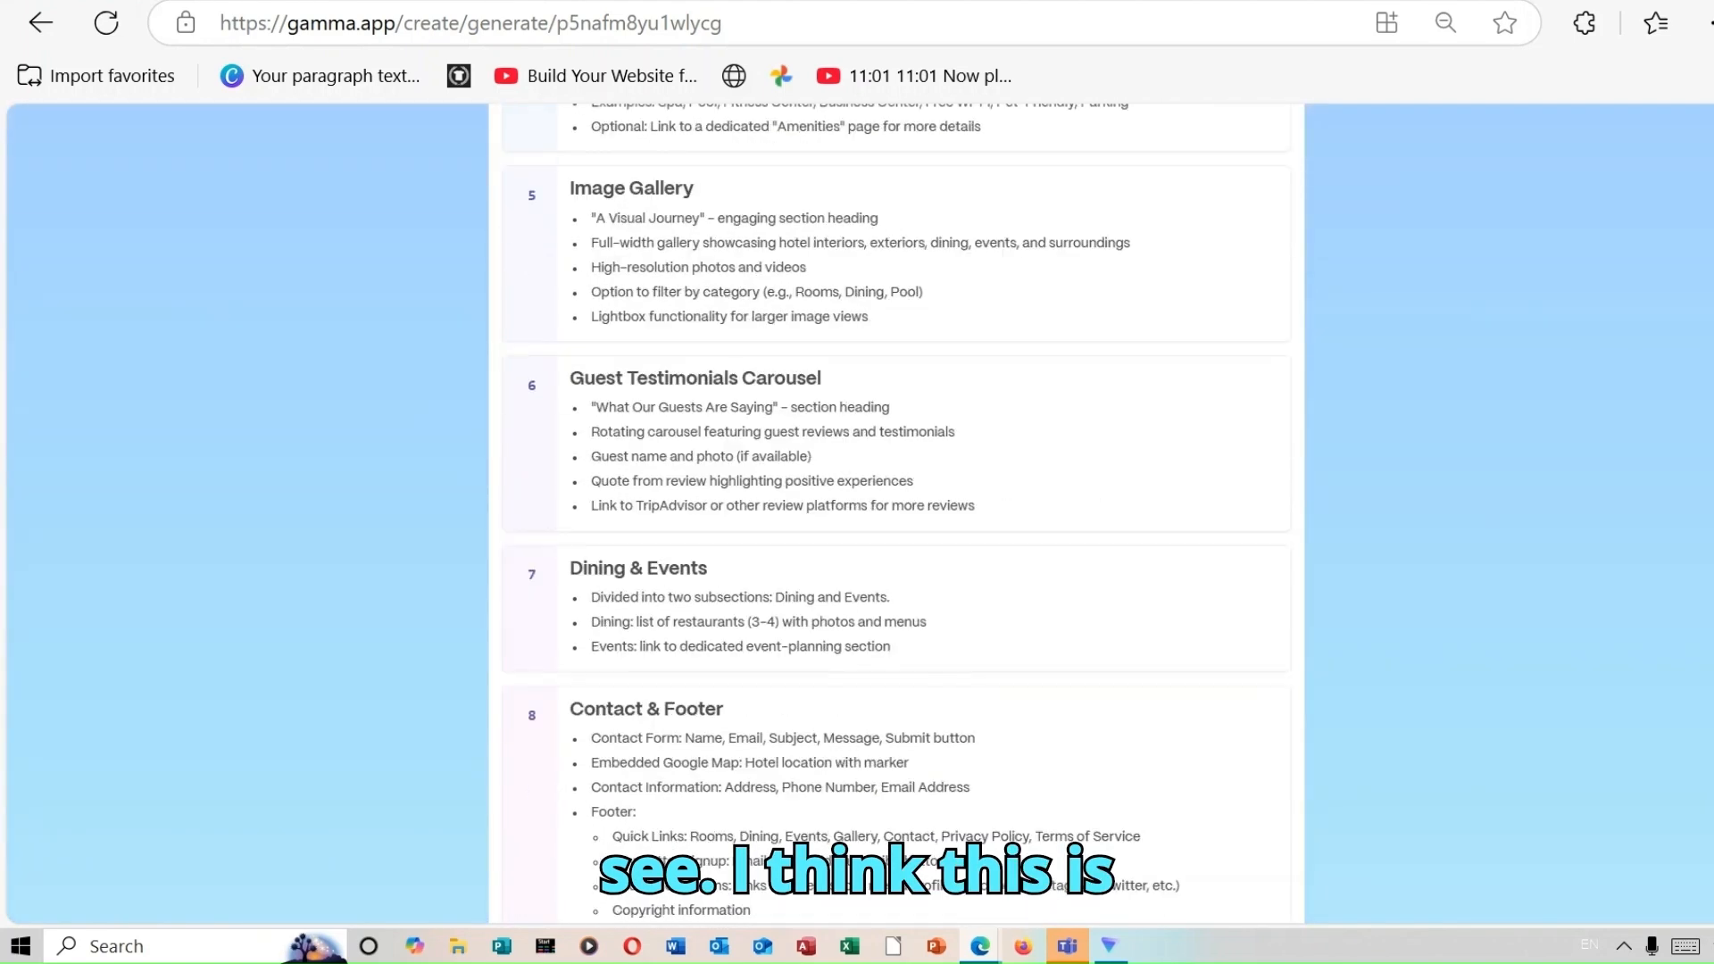
scroll(896, 518, "up", 7)
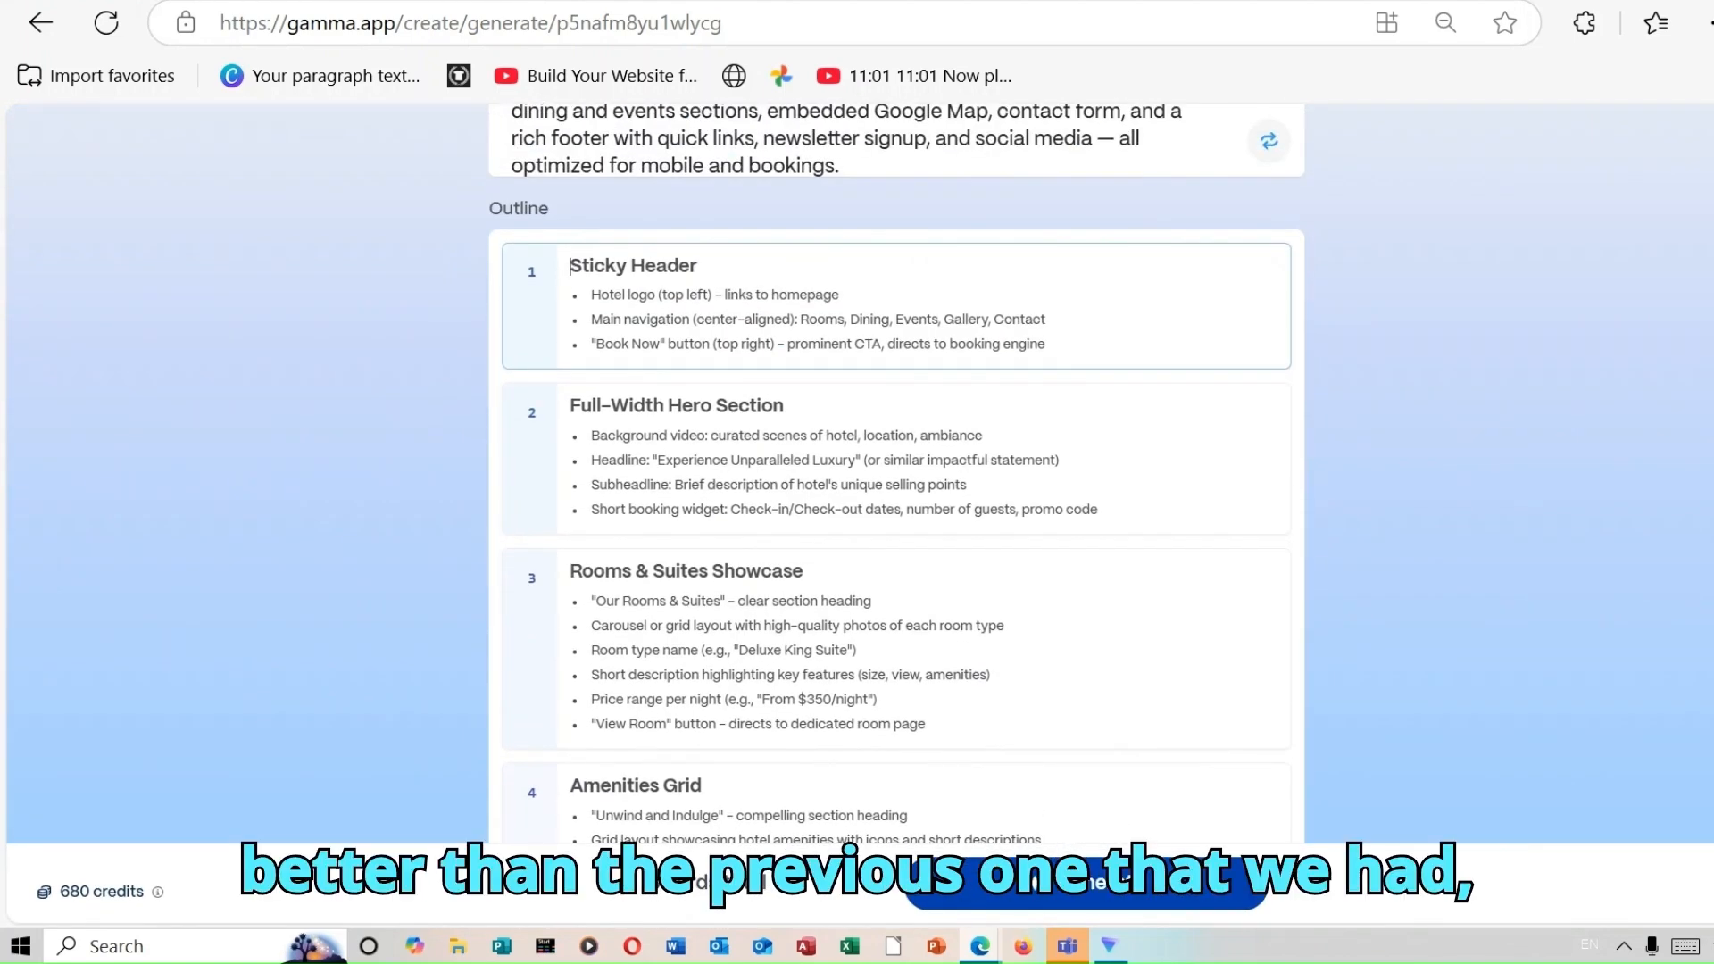
scroll(896, 517, "down", 2)
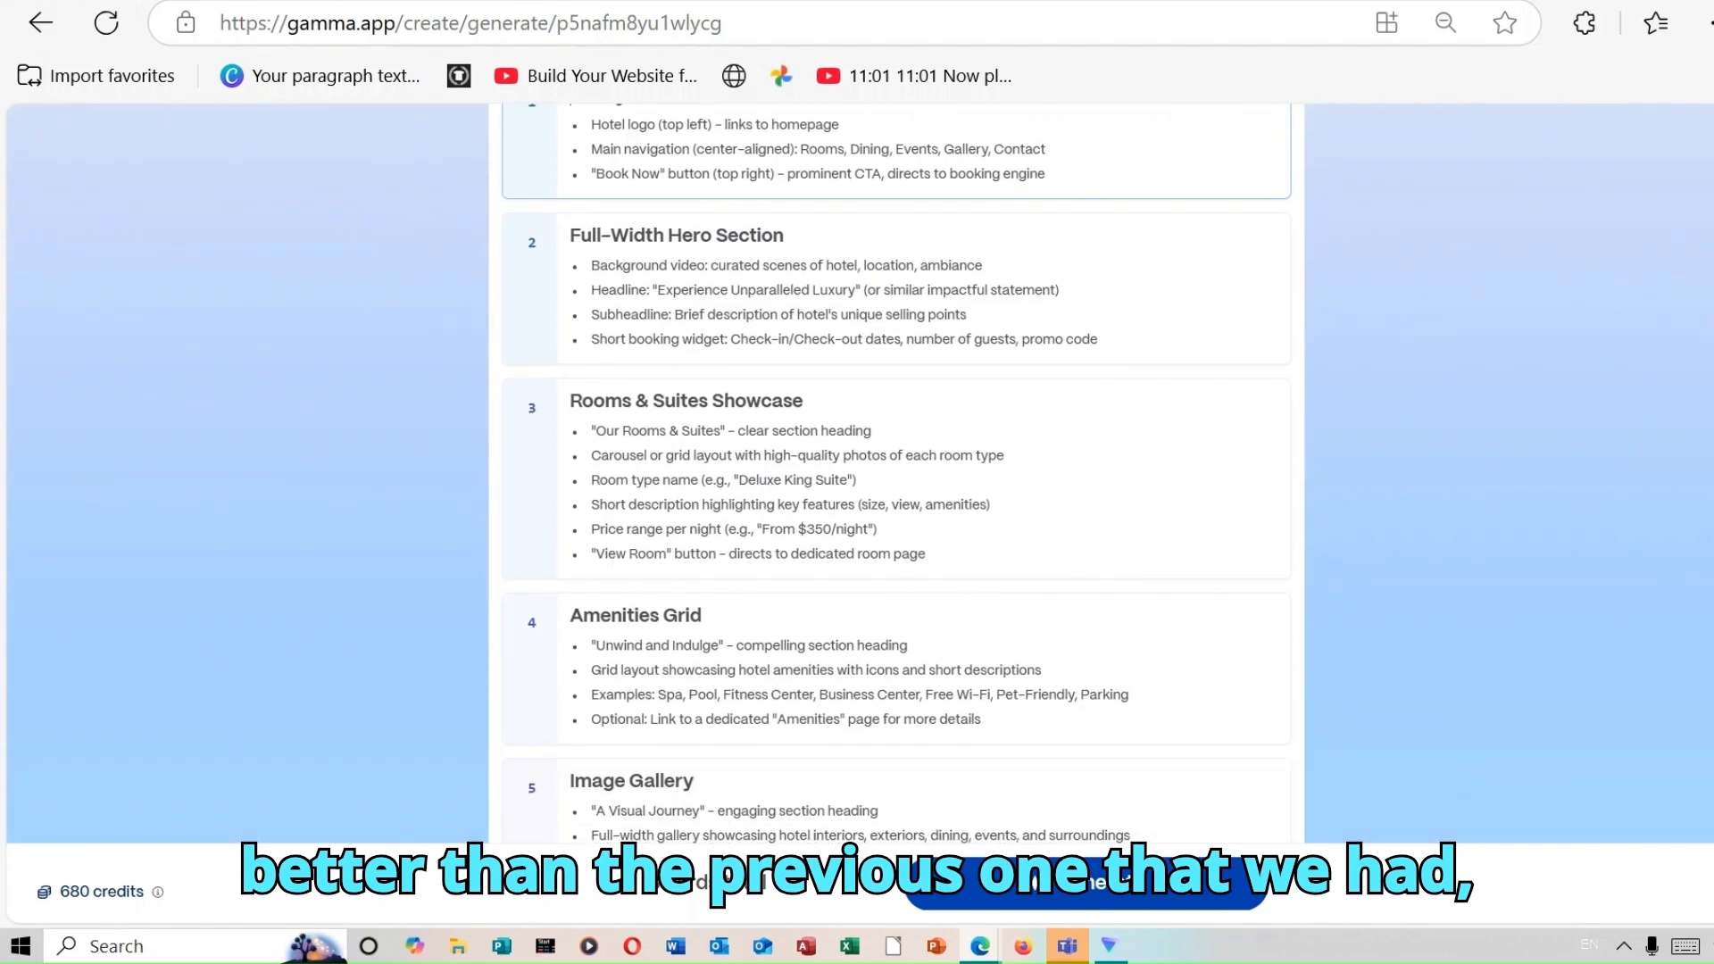
scroll(896, 518, "down", 12)
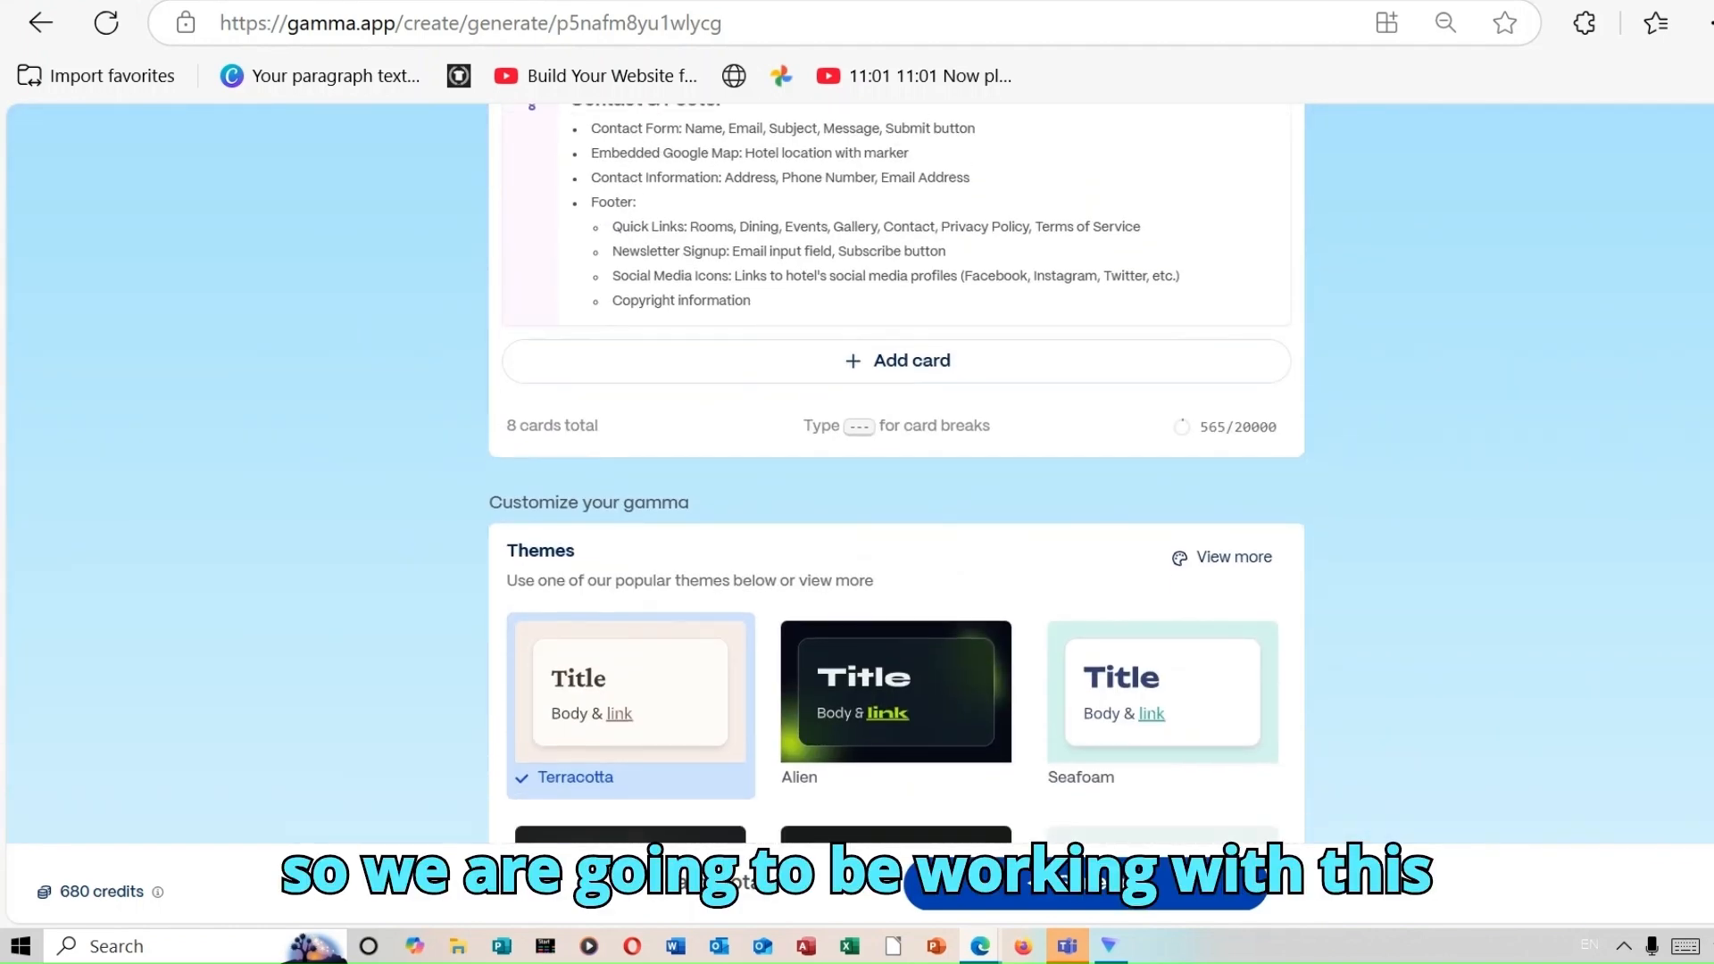
scroll(896, 518, "down", 1)
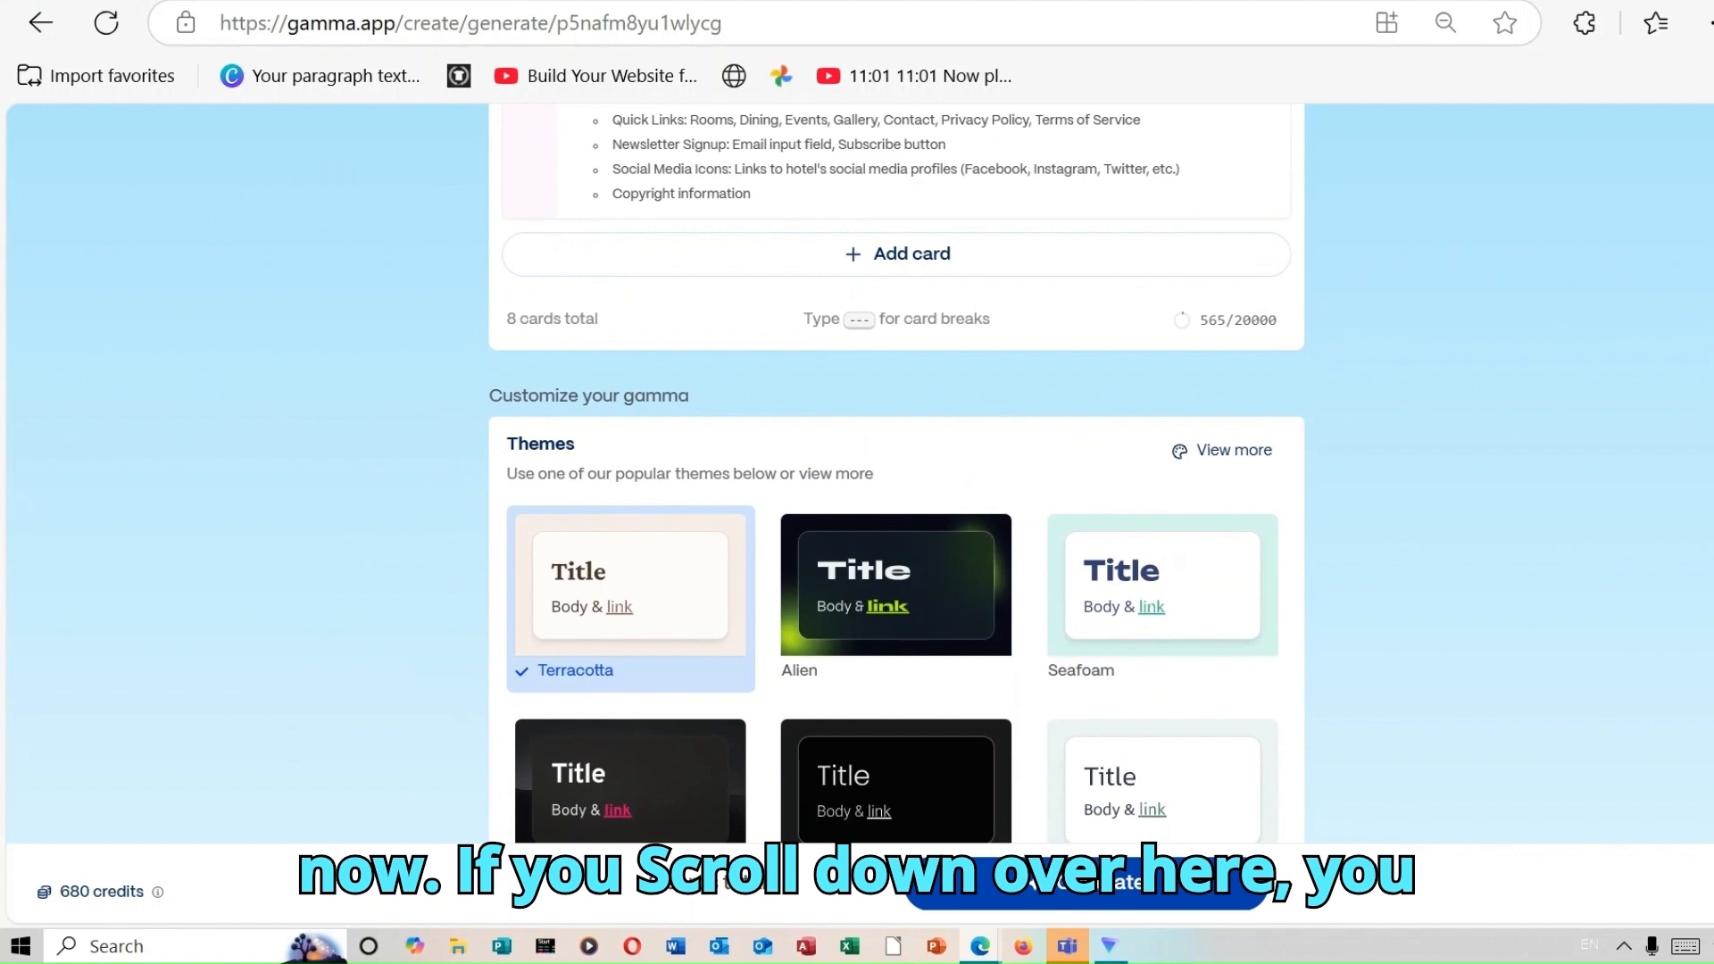
scroll(896, 518, "up", 1)
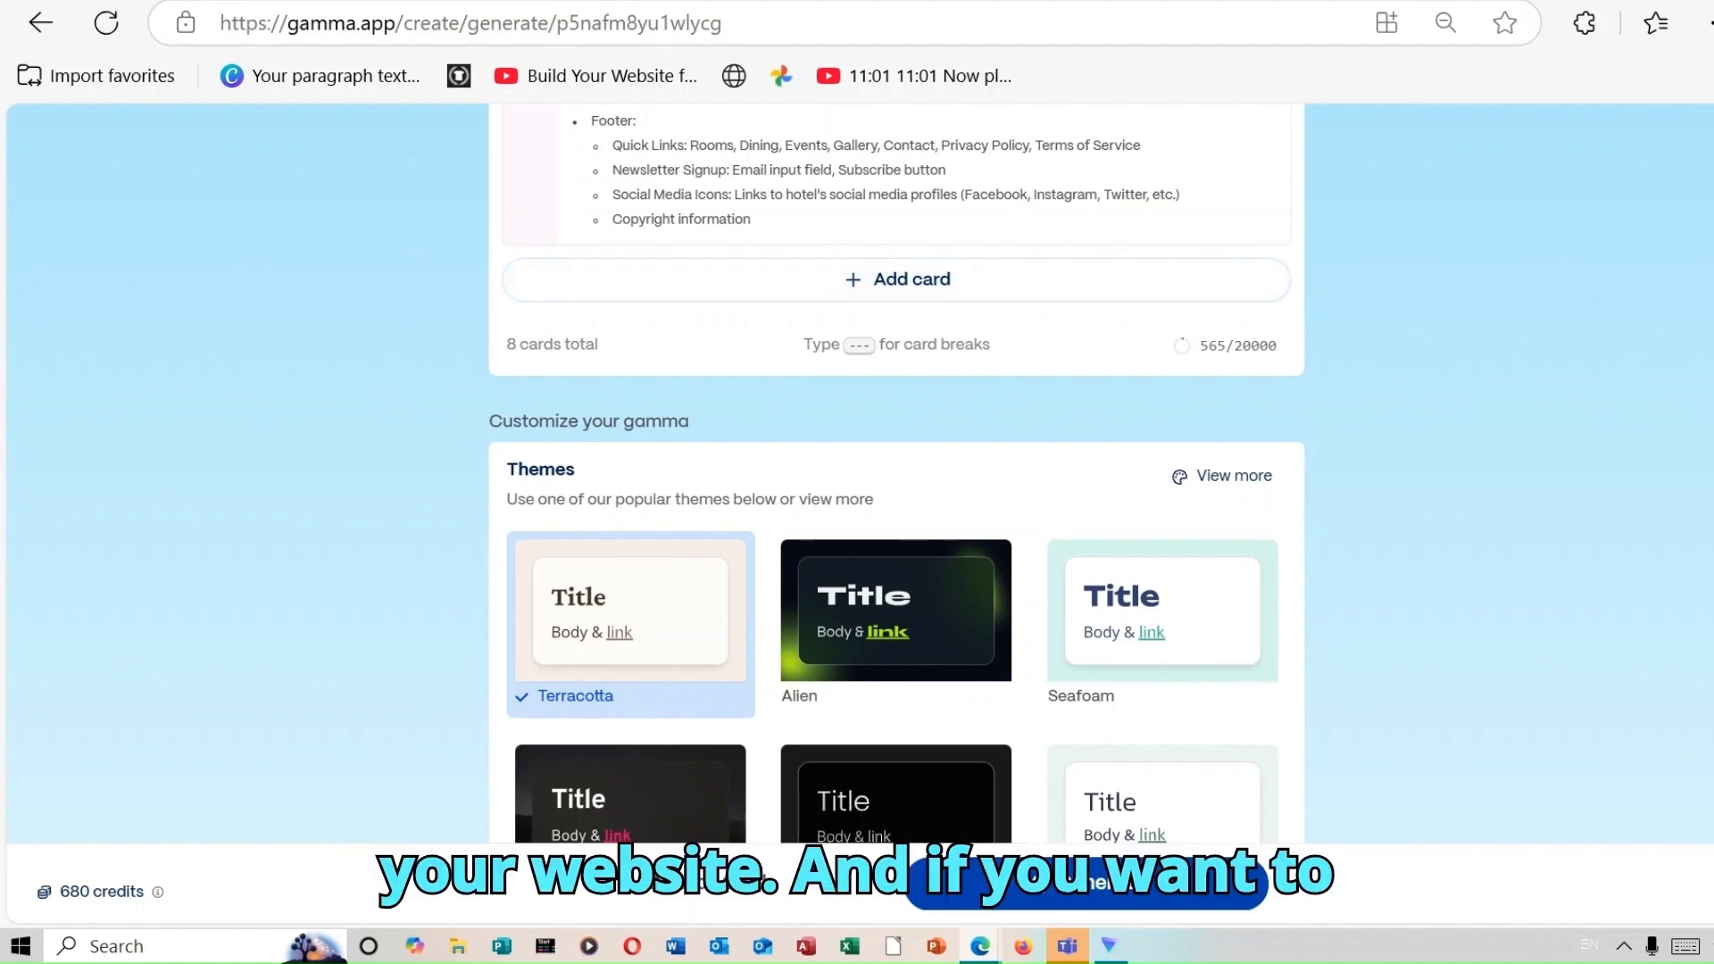
- Insert a blank card between Sticky Header and Full-Width Hero Section in the outline, and delete it again
scroll(896, 473, "up", 14)
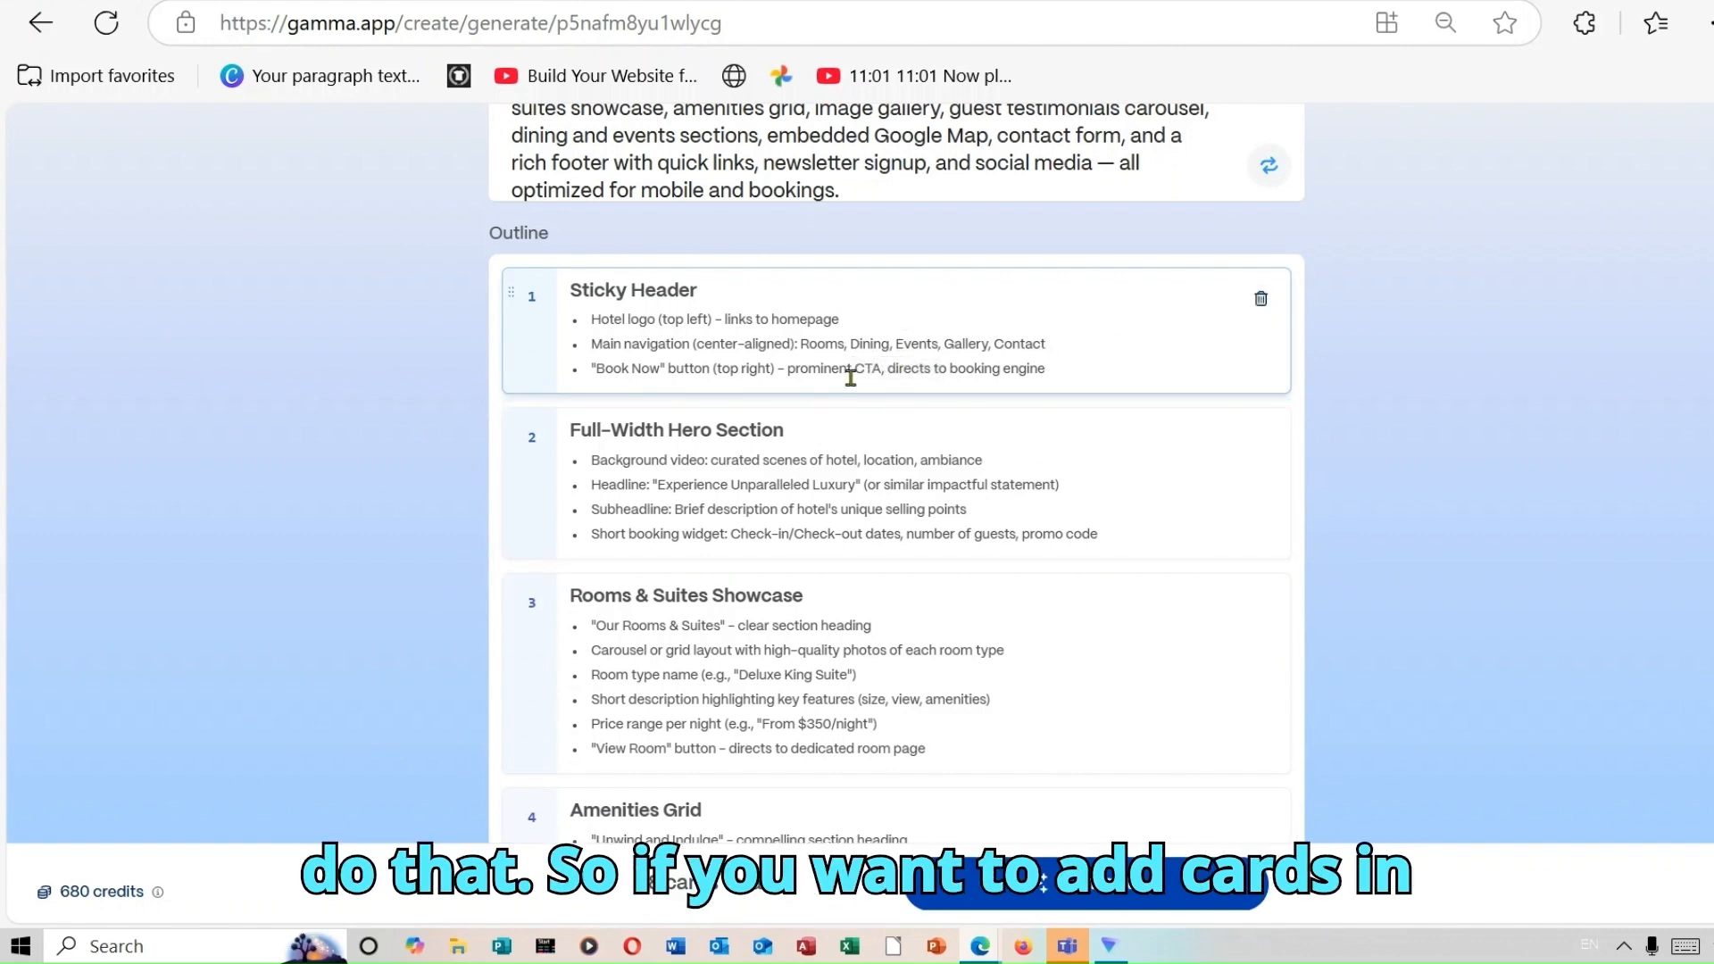
mouse_move(896, 399)
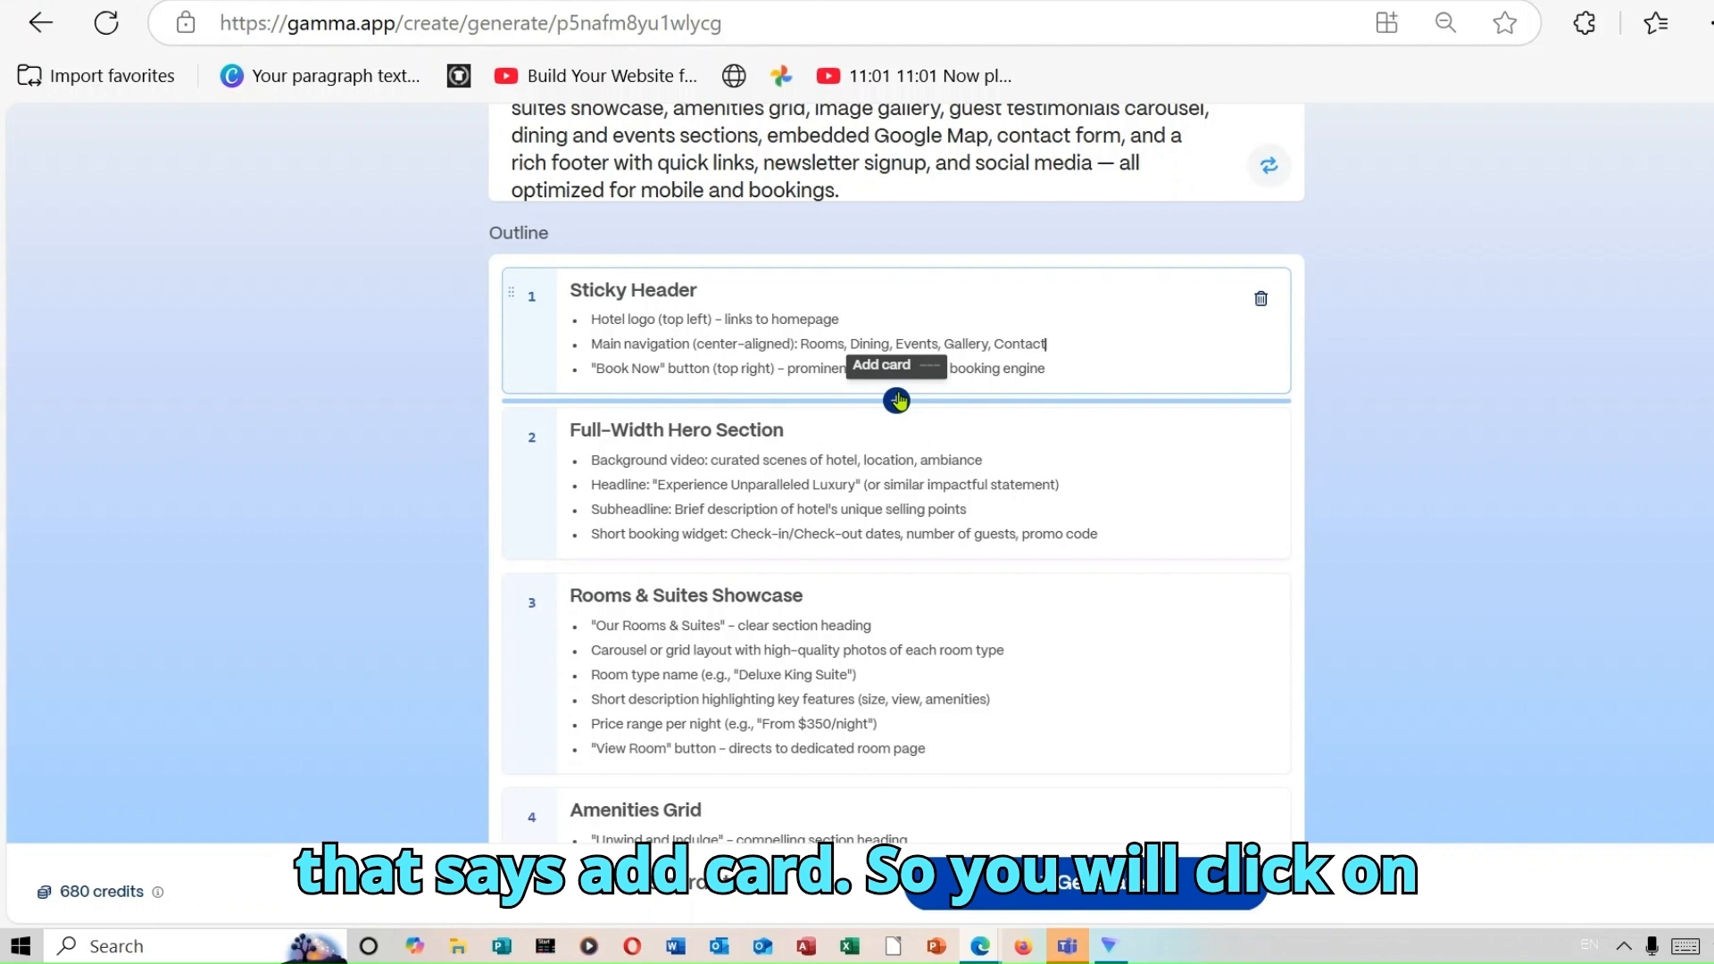
left_click(897, 401)
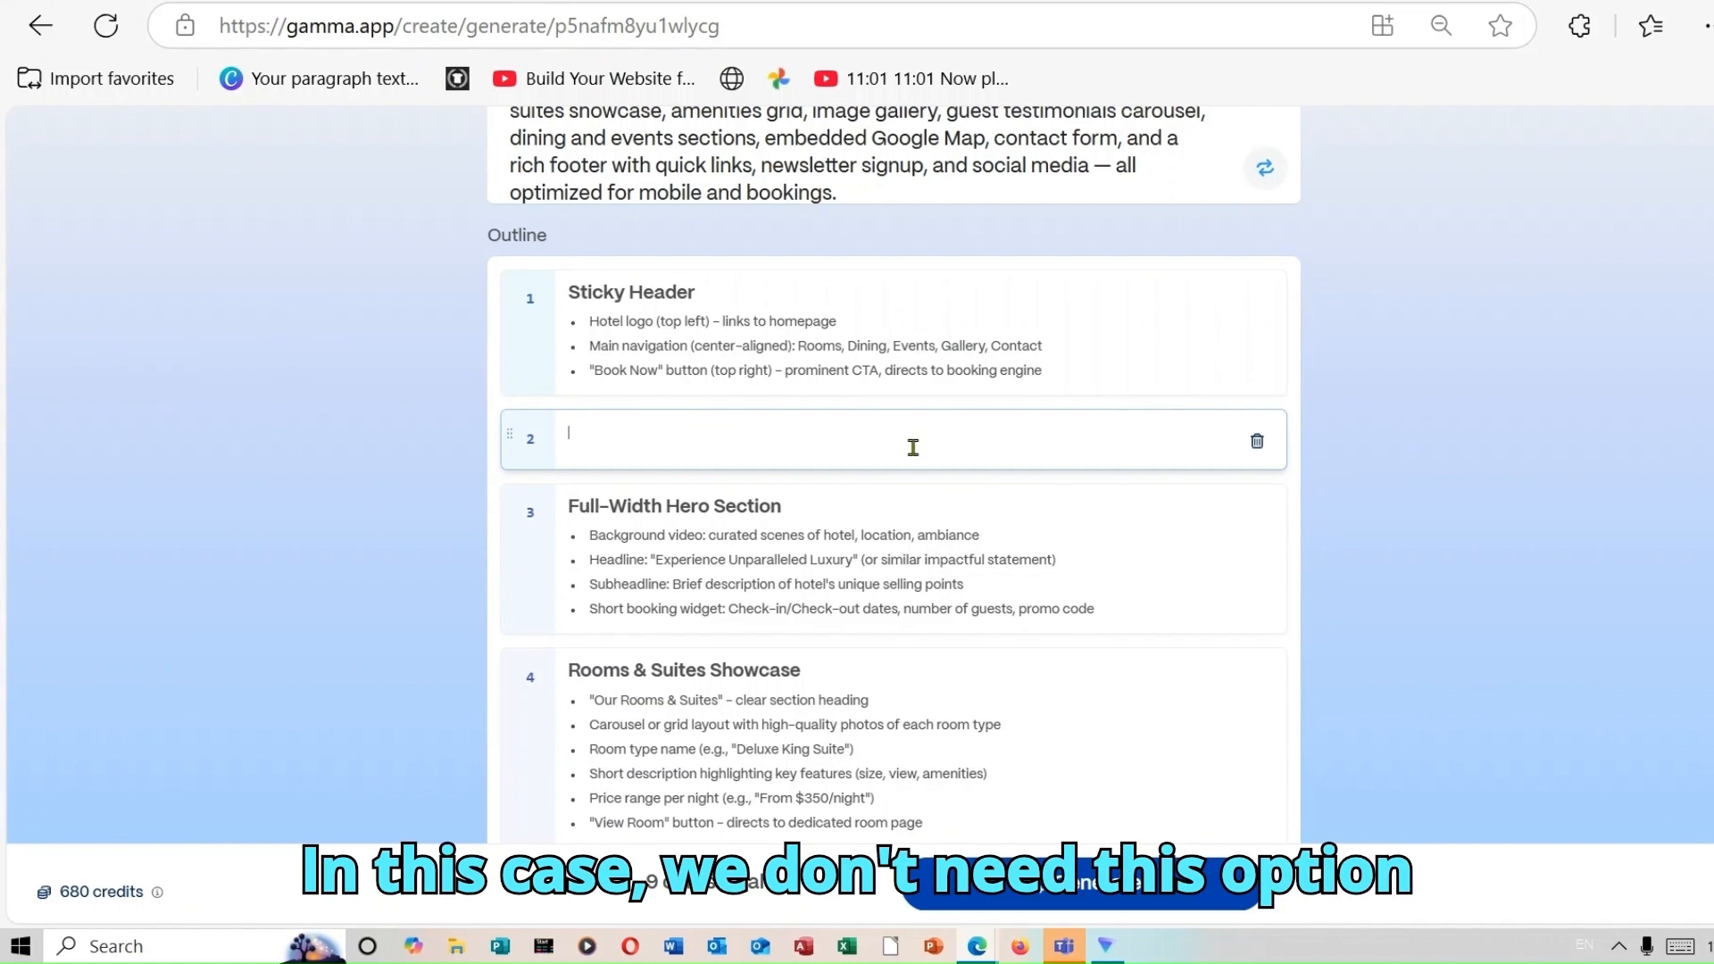
left_click(1256, 441)
left_click(1256, 444)
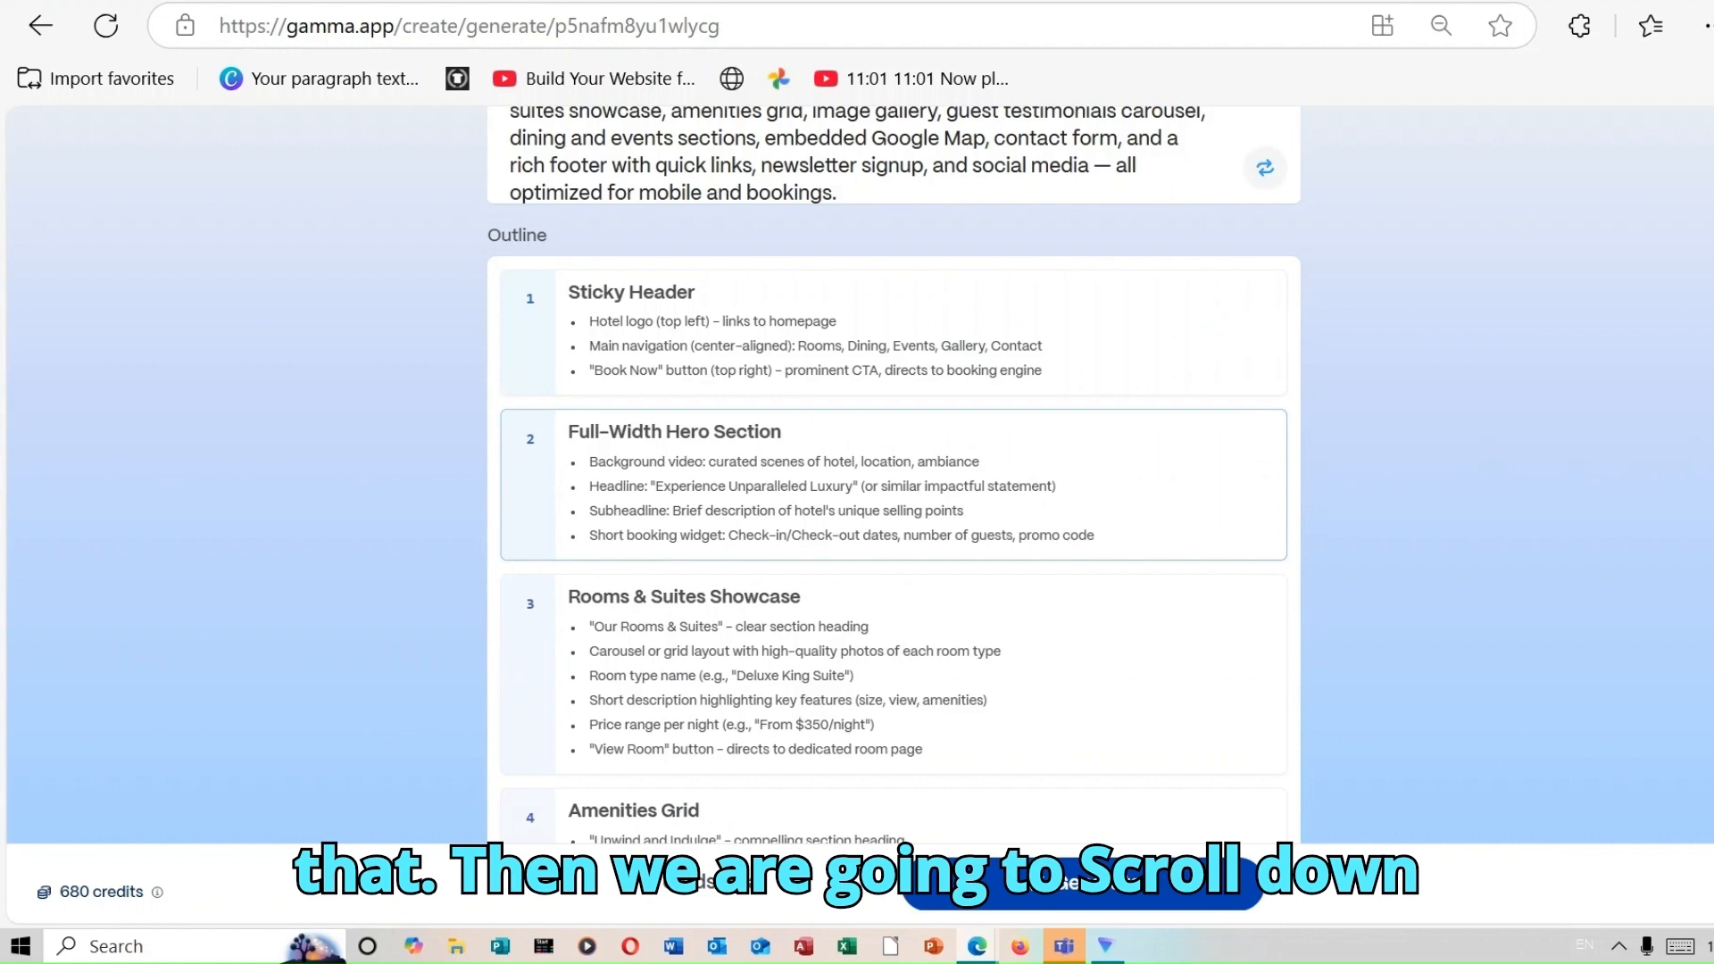
- Search all themes for "sa" and apply the Sanguine theme to the website
scroll(892, 473, "down", 15)
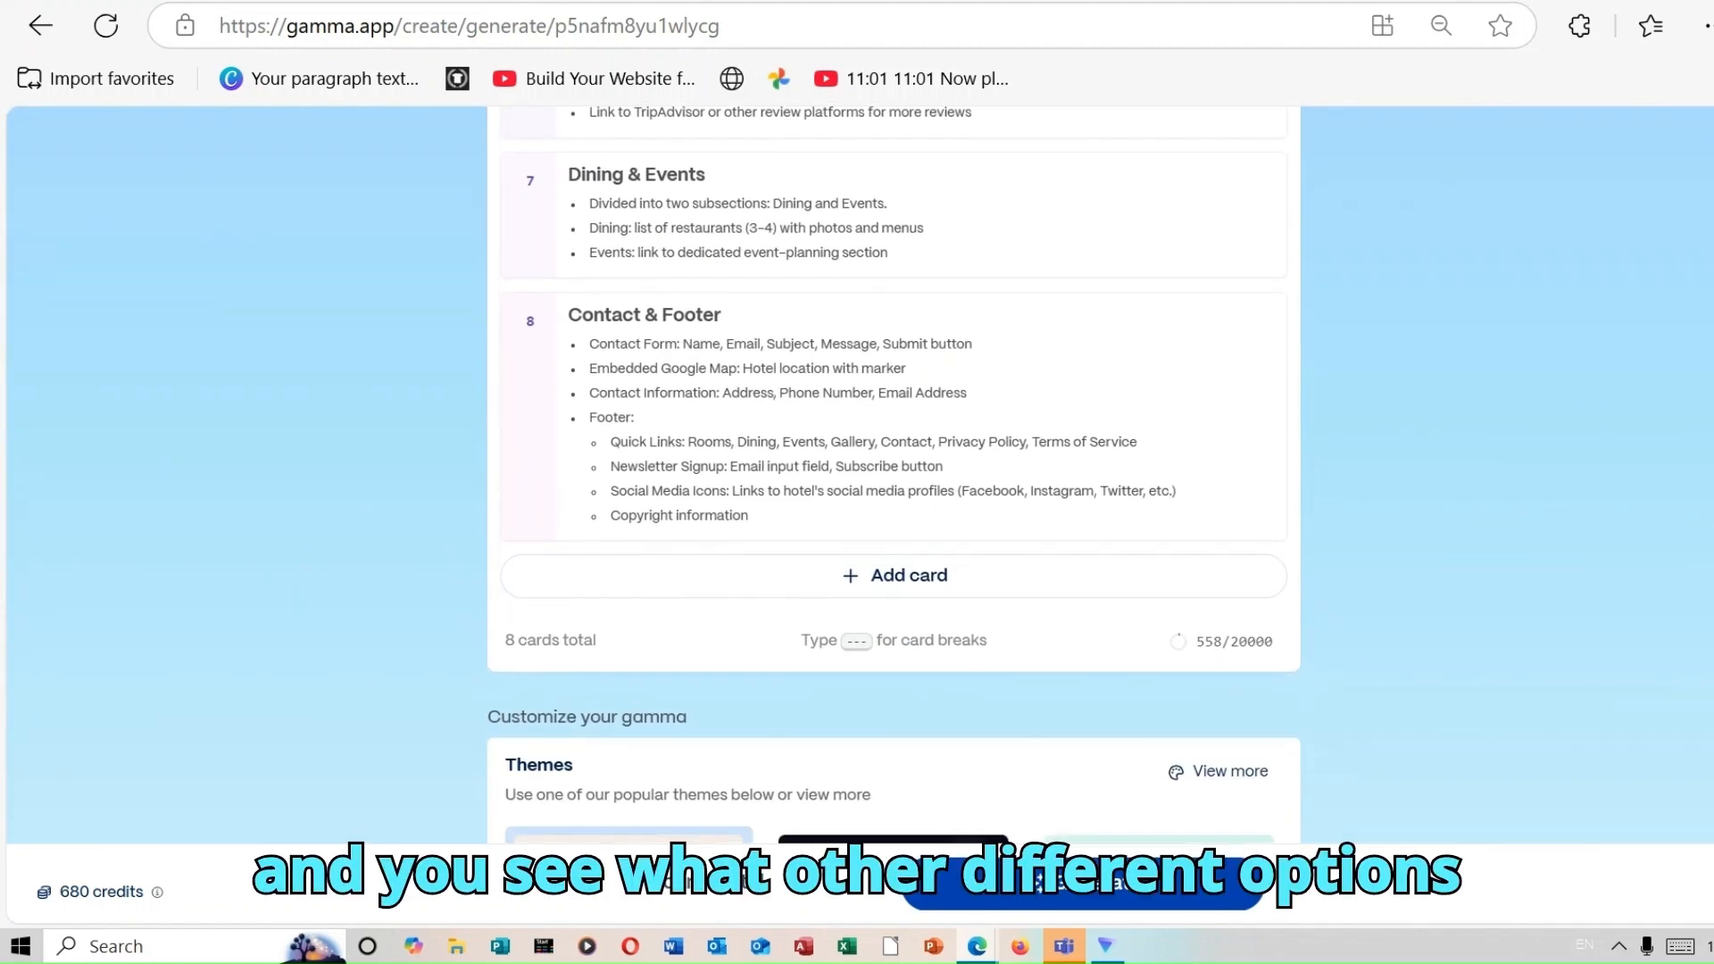
scroll(870, 250, "down", 5)
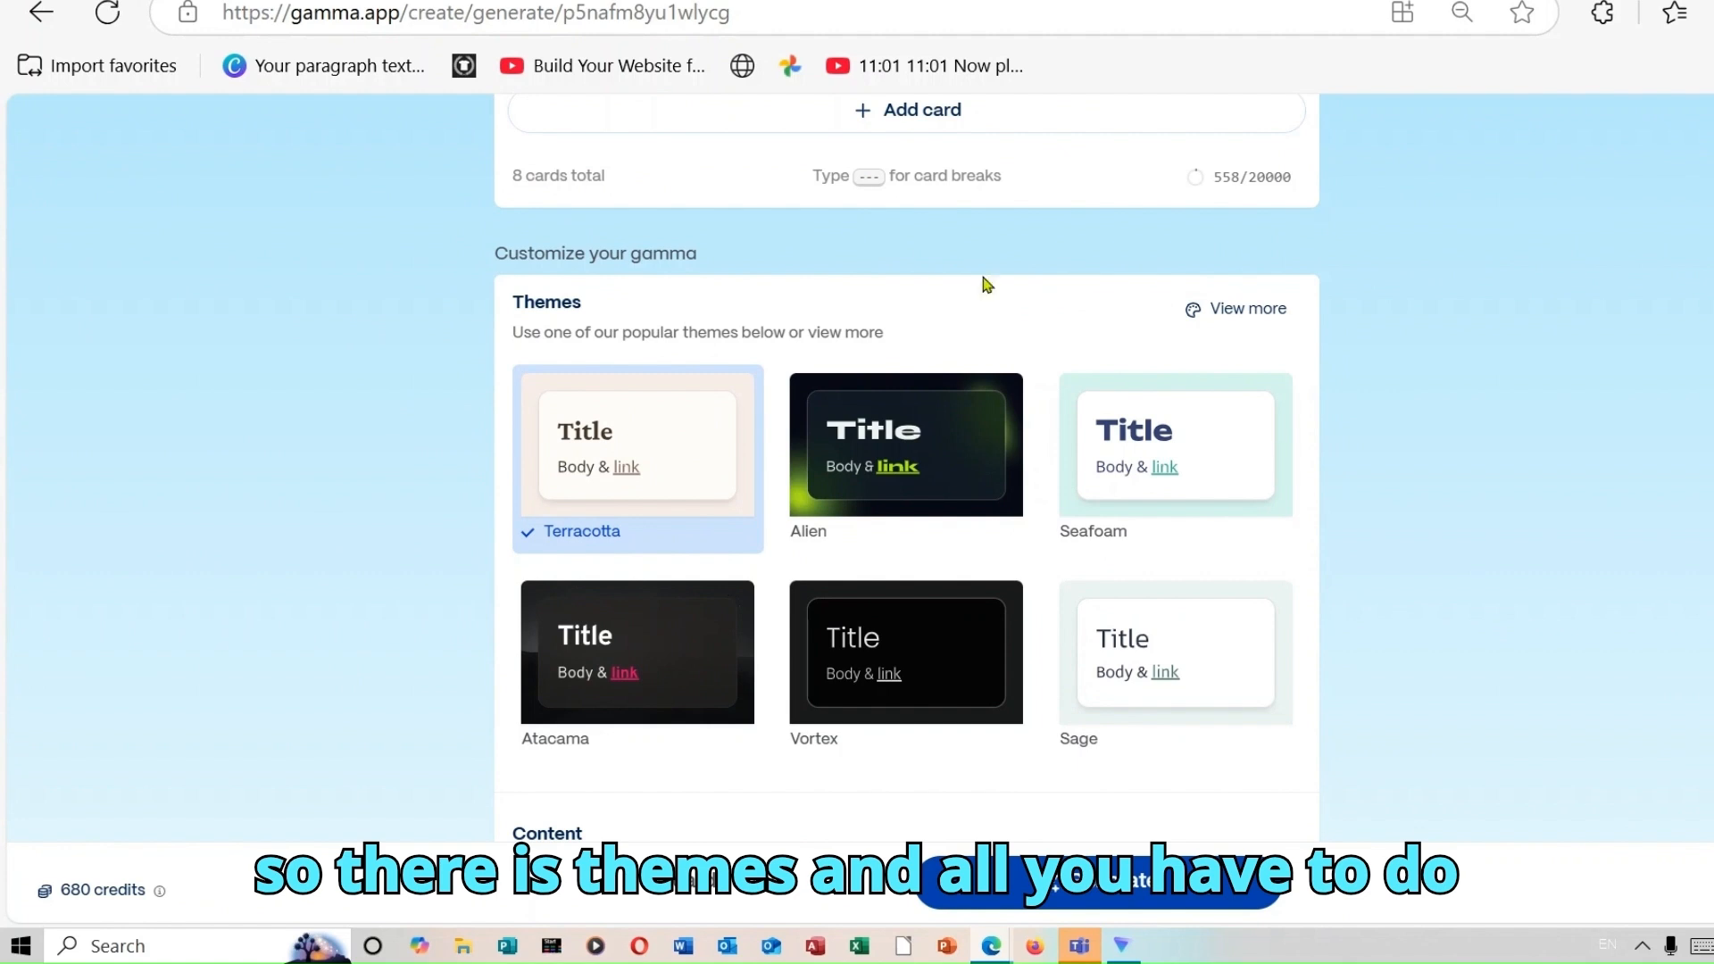
left_click(1249, 308)
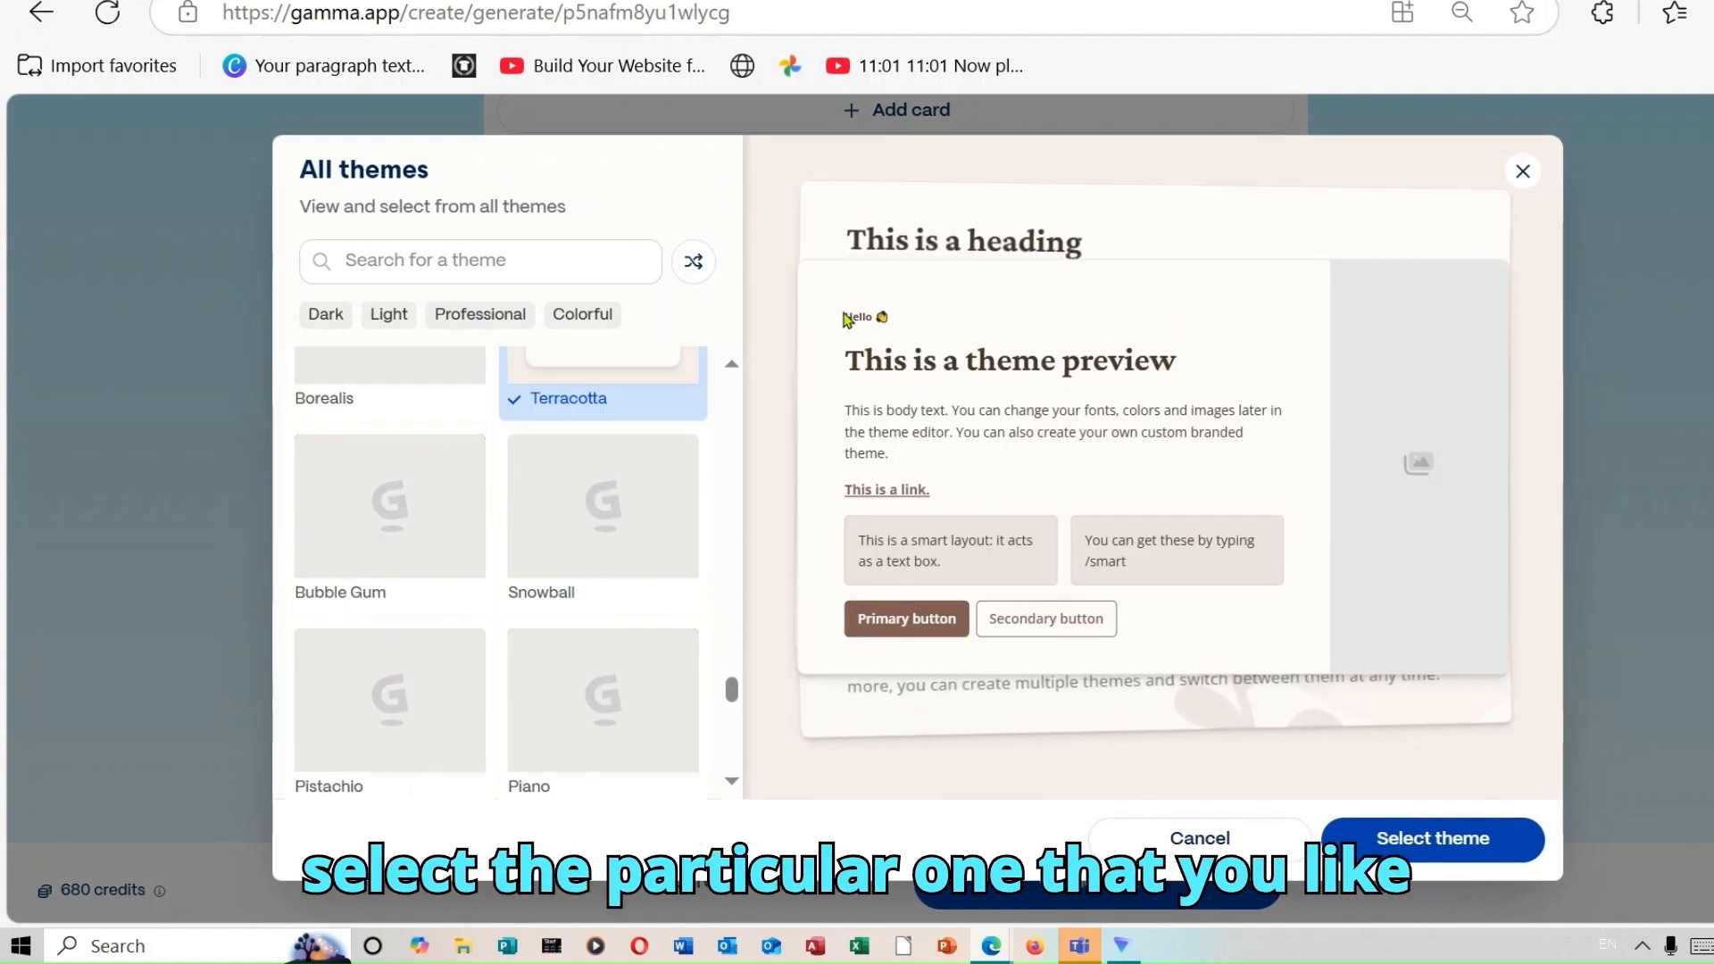
left_click(561, 267)
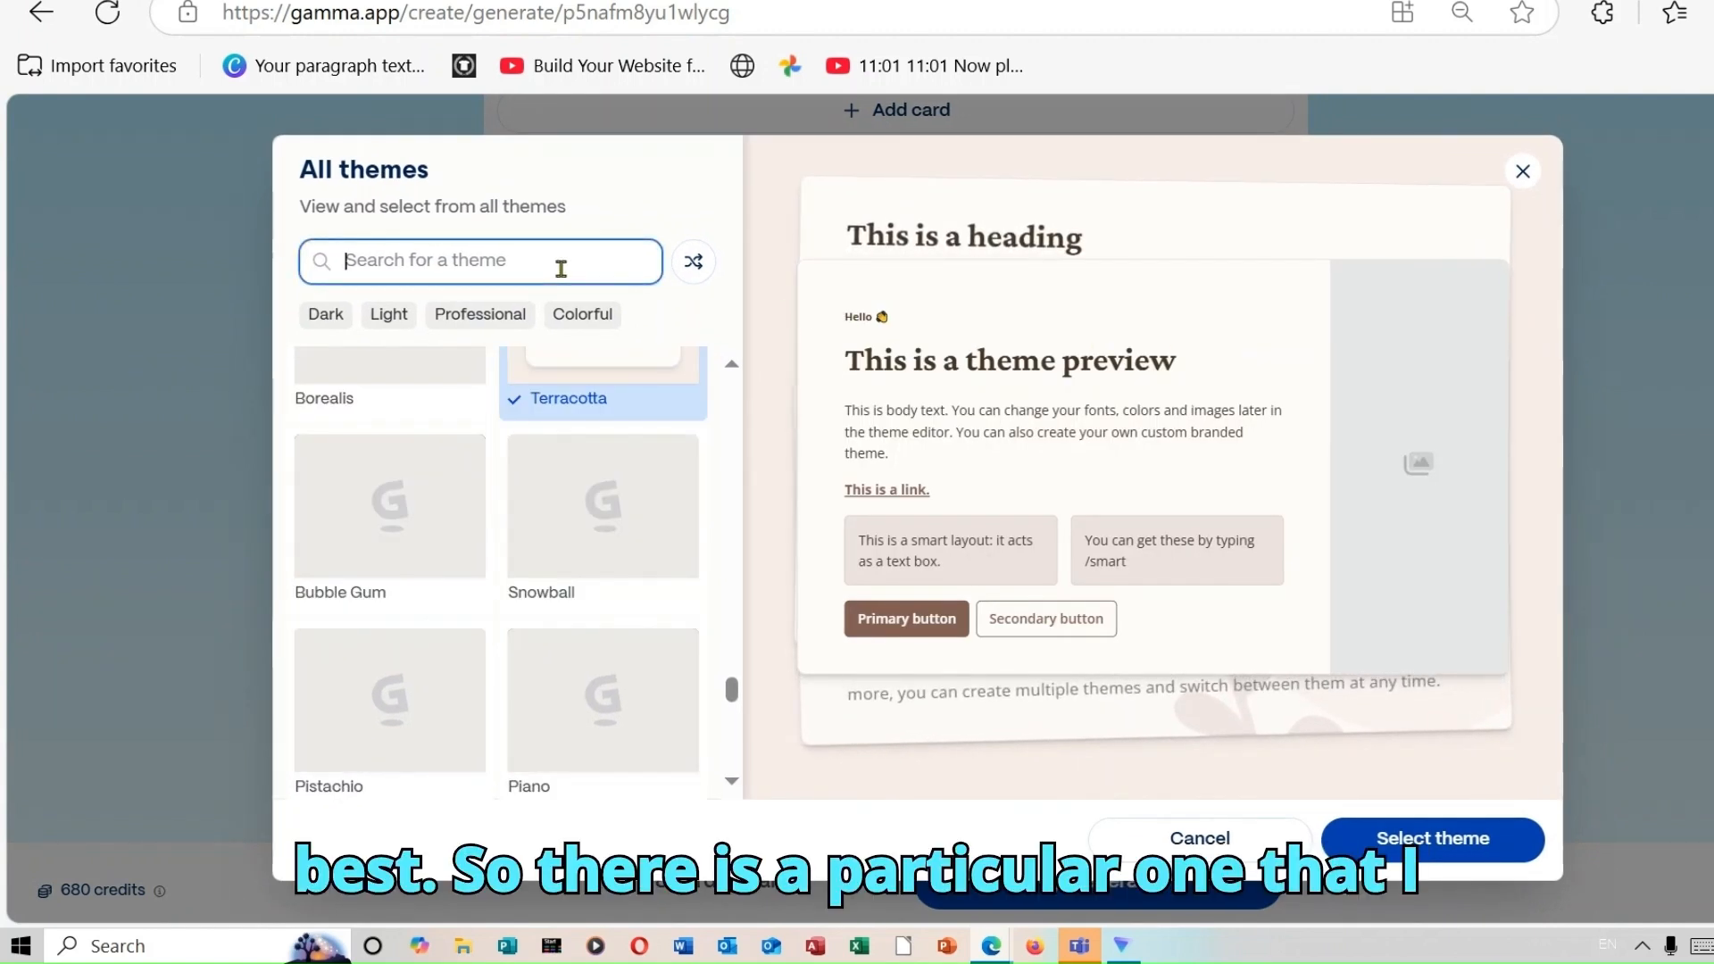
type("sa")
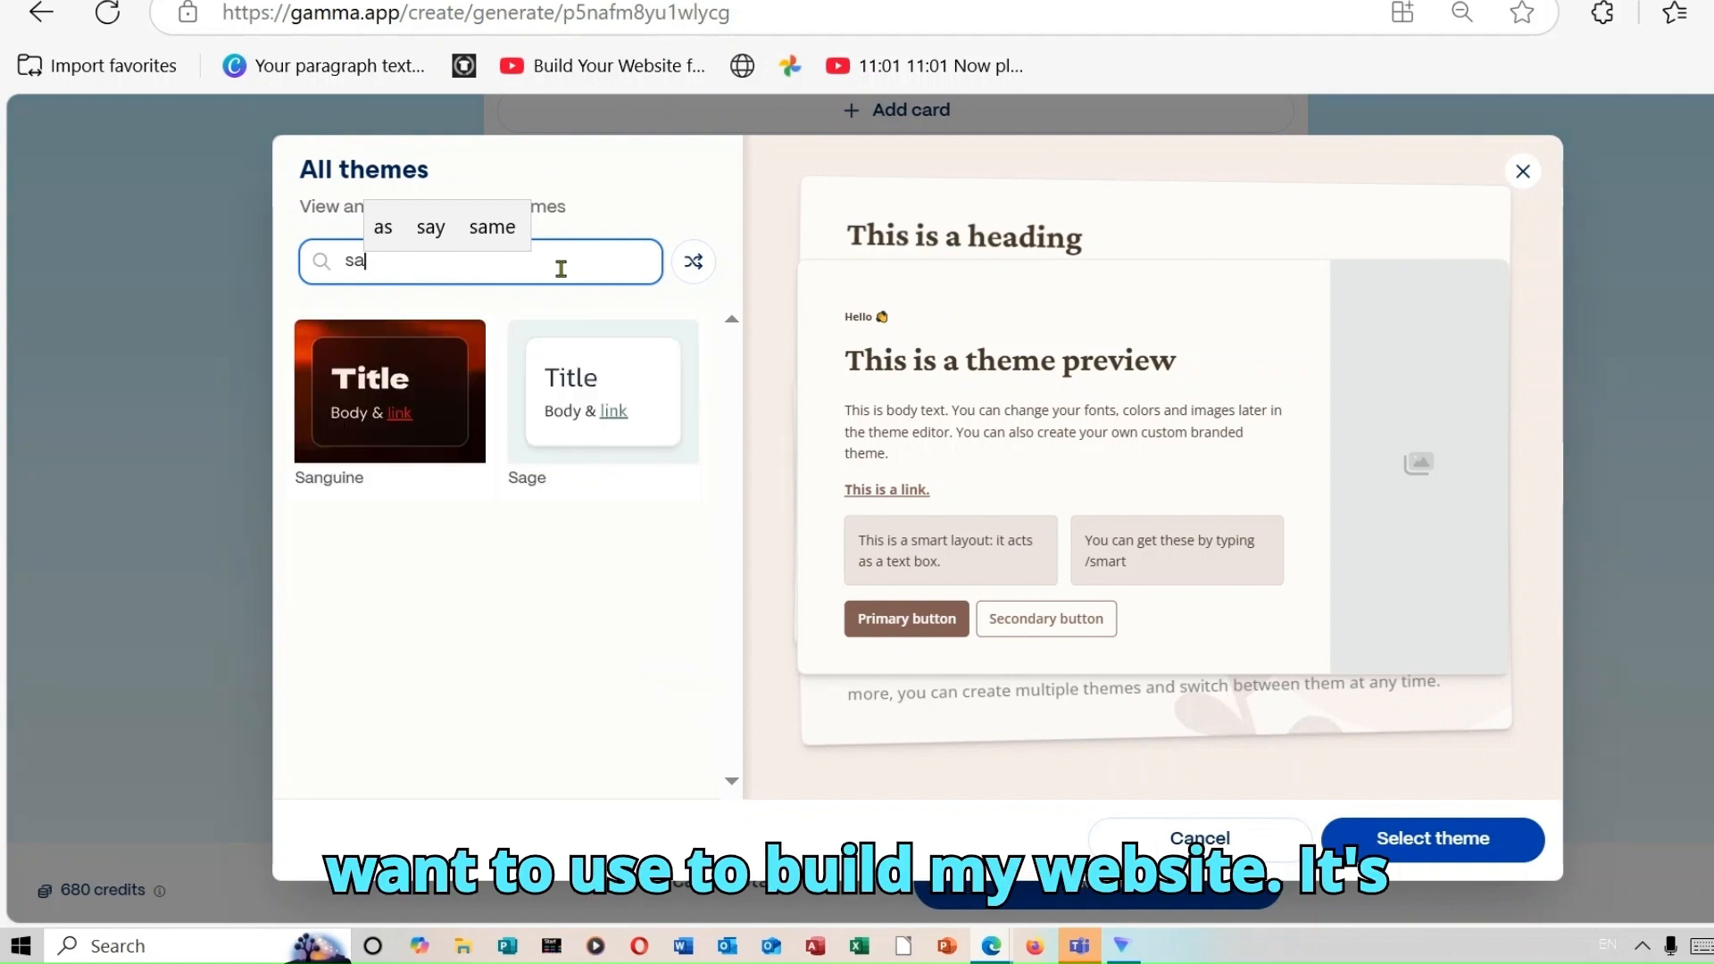
left_click(430, 391)
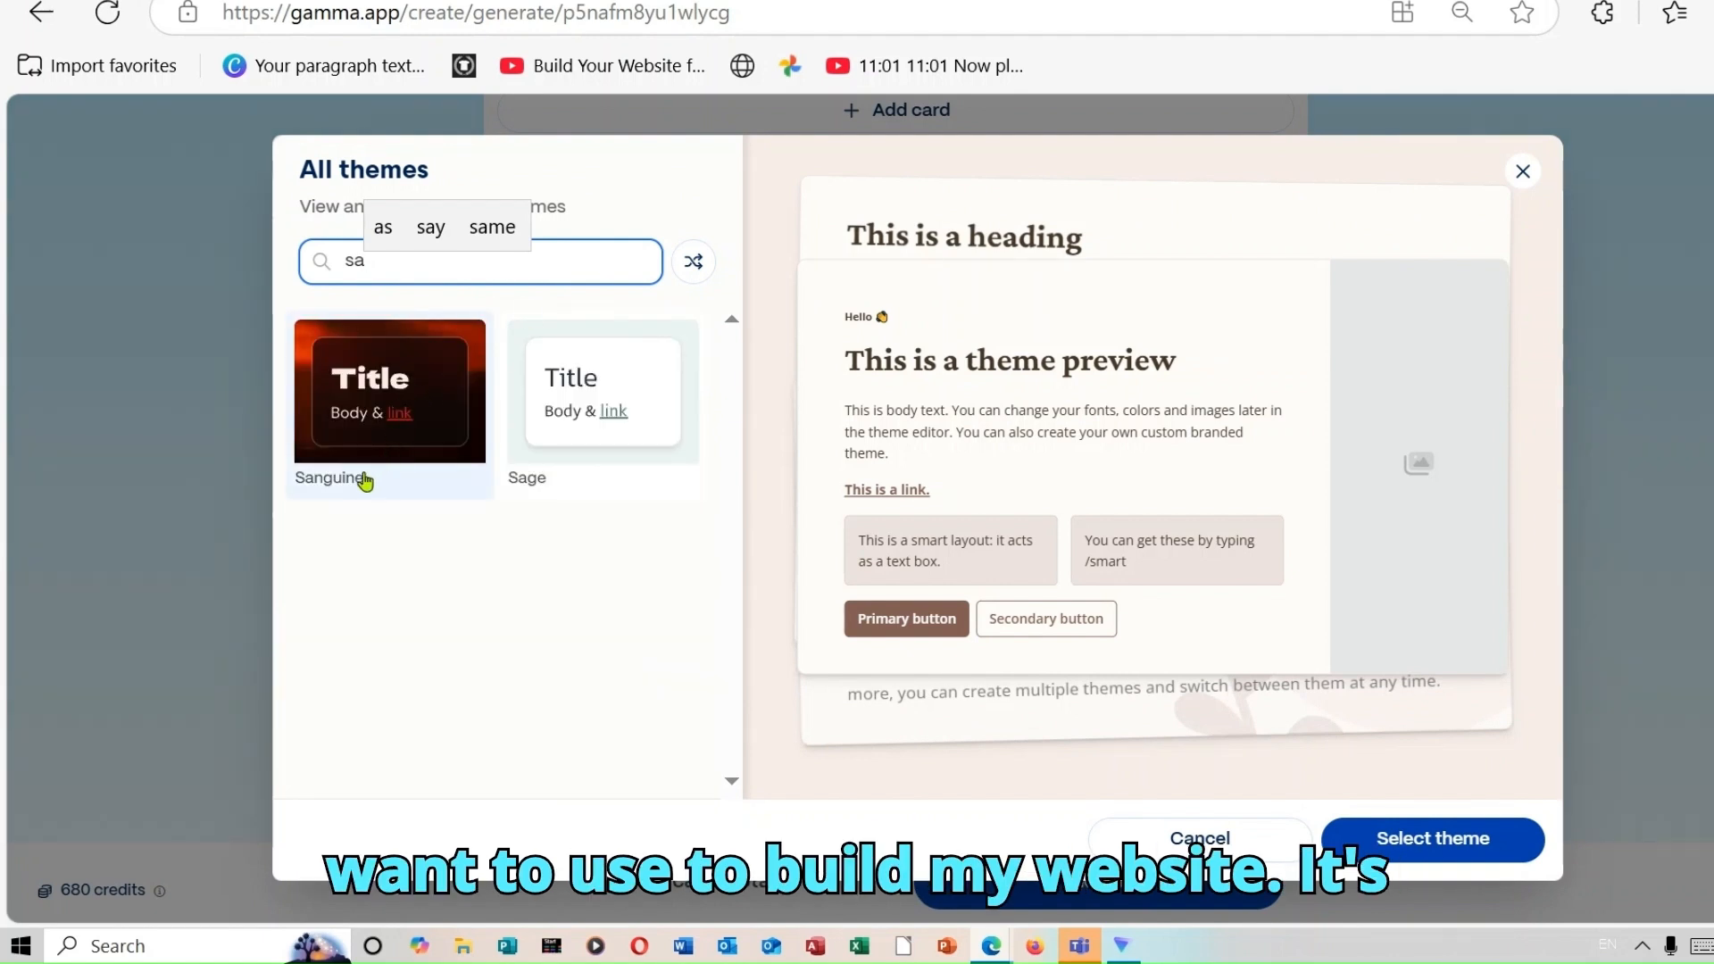
left_click(394, 417)
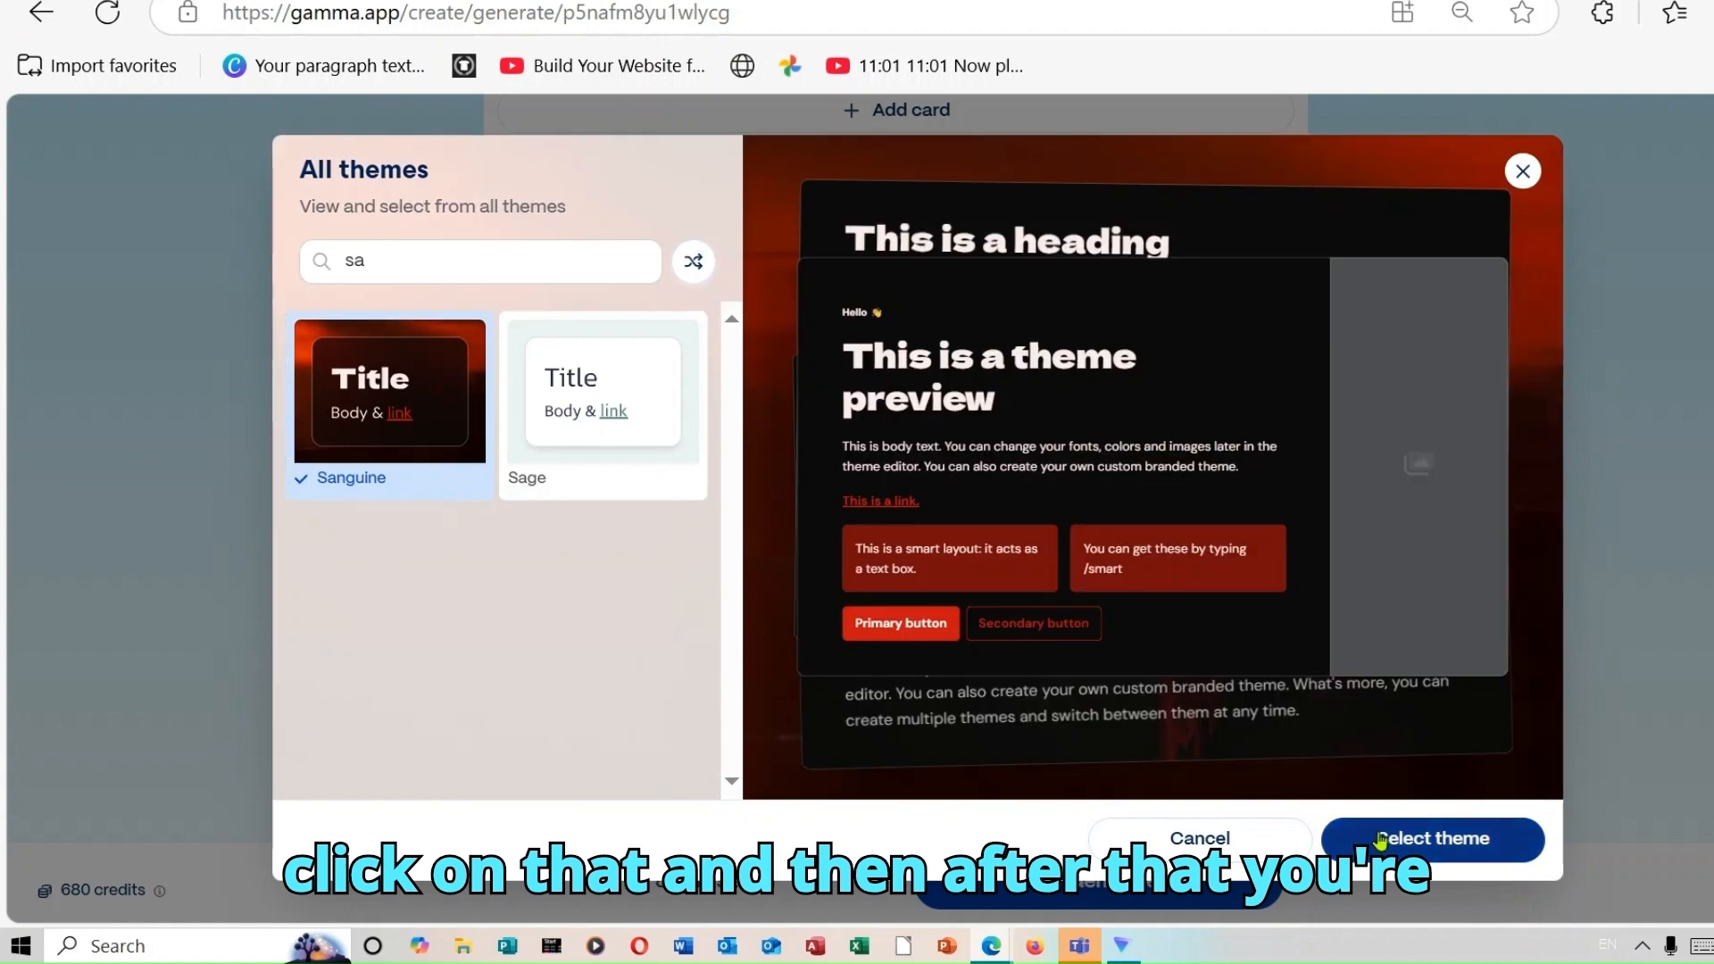
left_click(1424, 835)
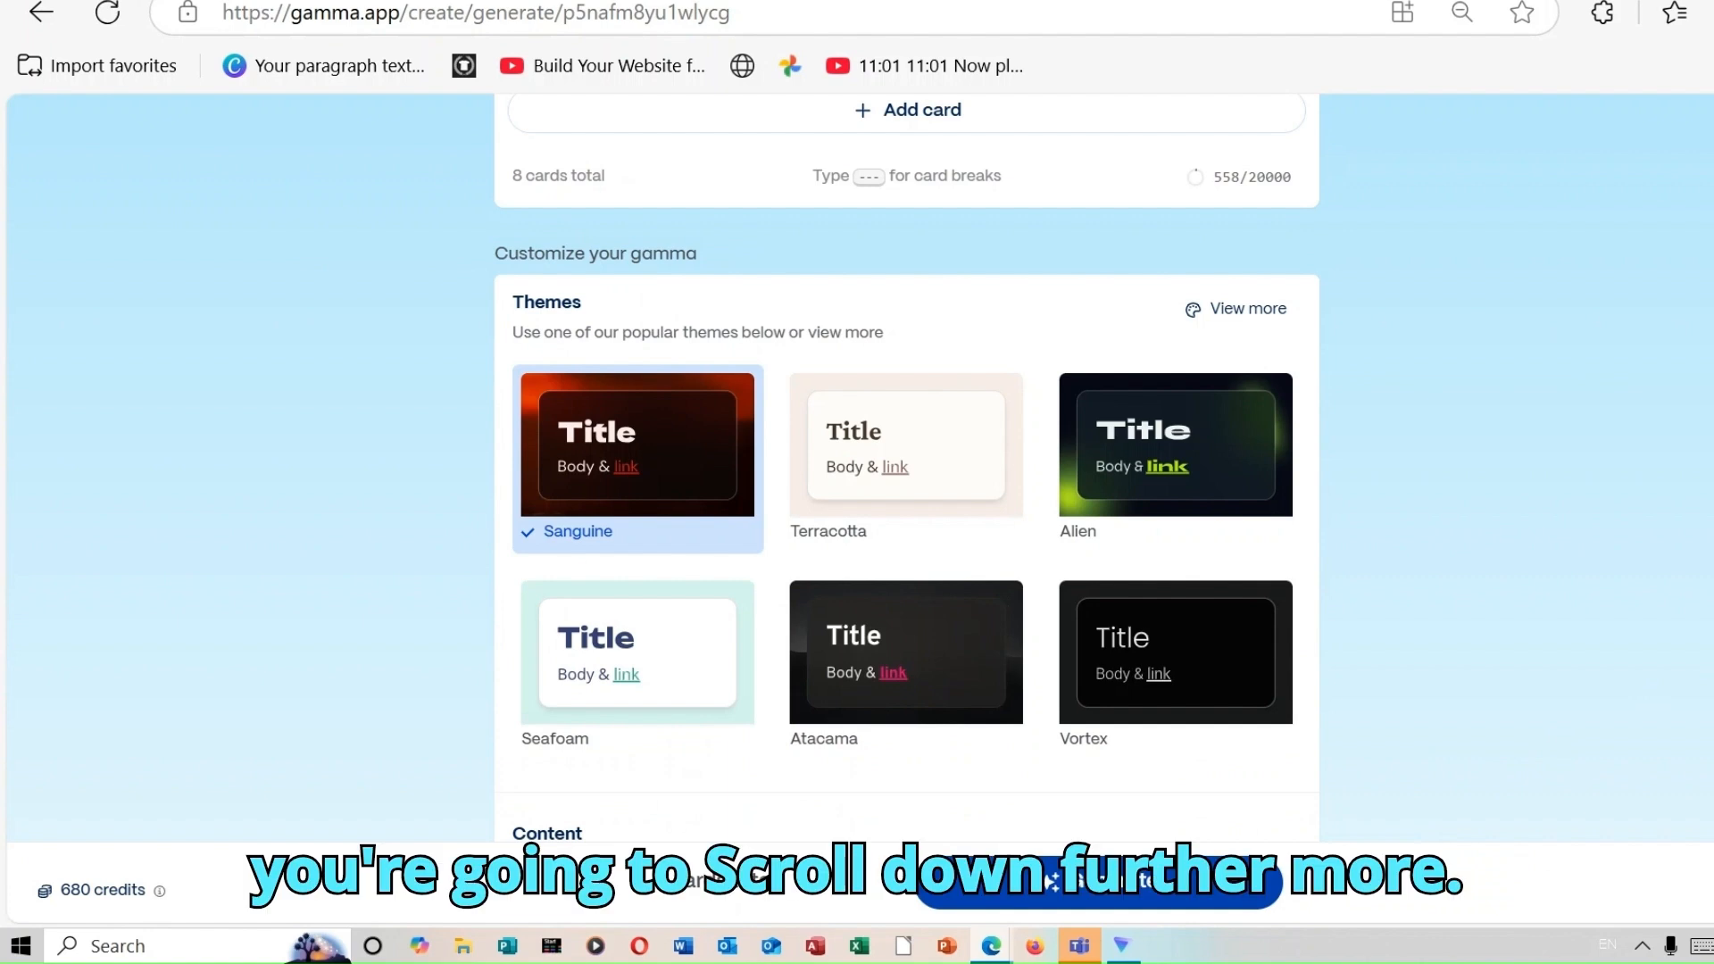
- Choose AI images as the image source and set the amount of text per card to Detailed
scroll(1051, 882, "down", 6)
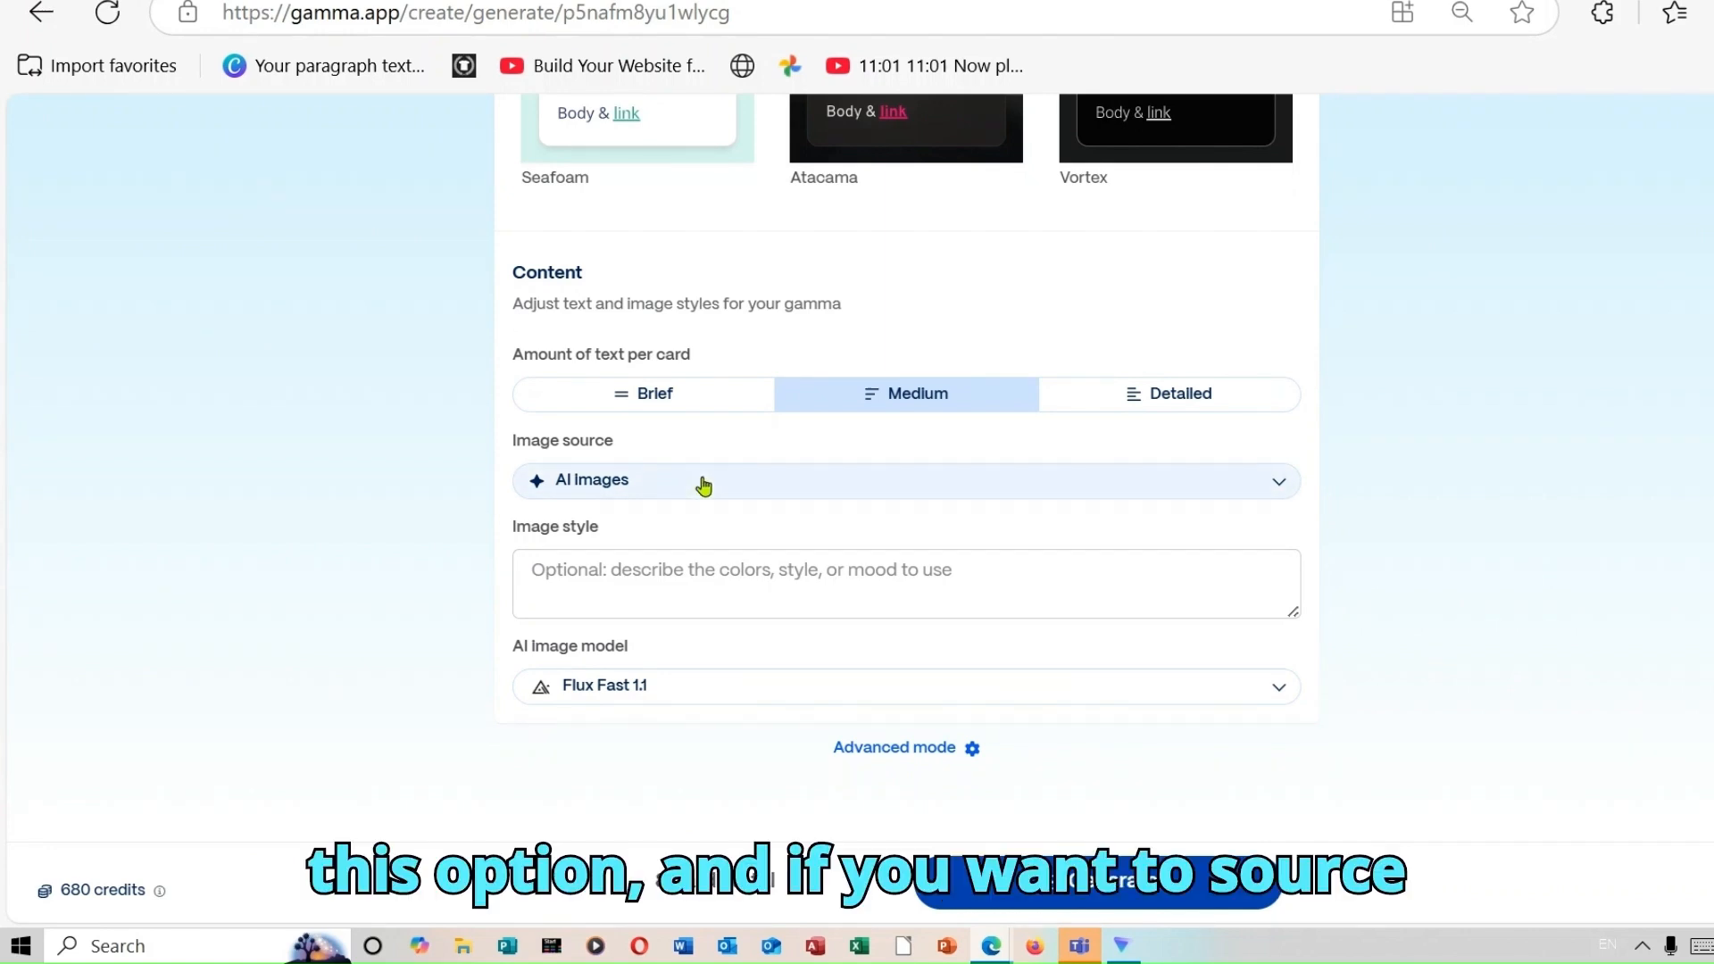
left_click(1278, 486)
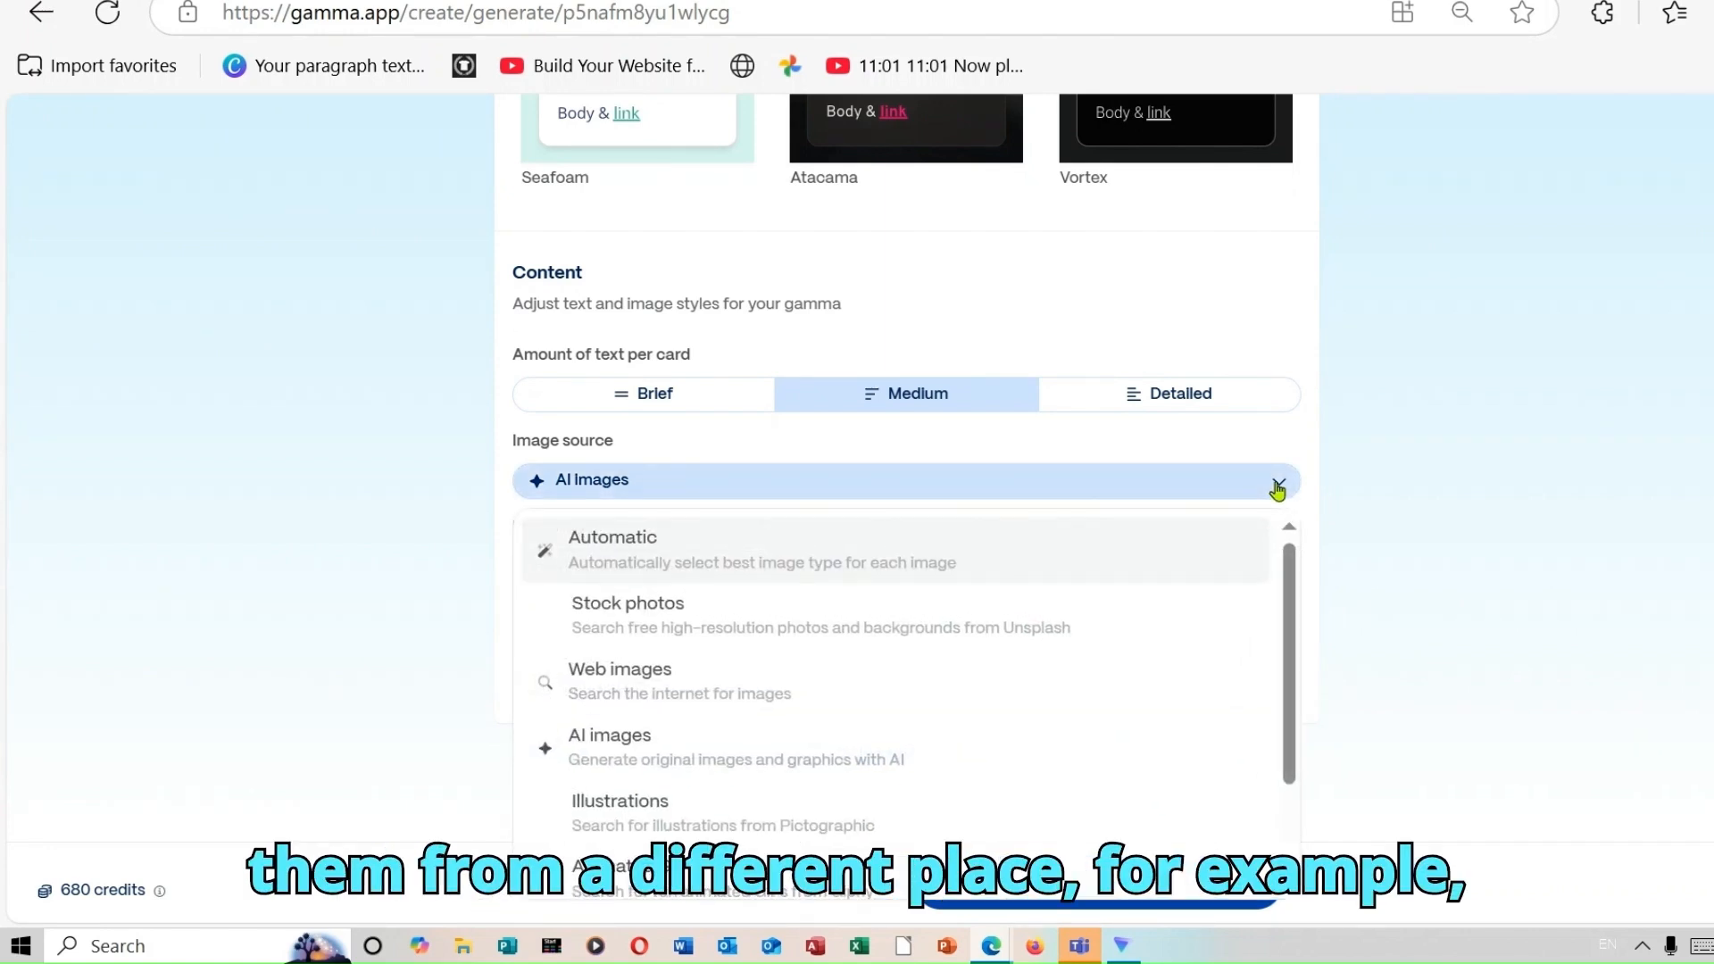
left_click(678, 737)
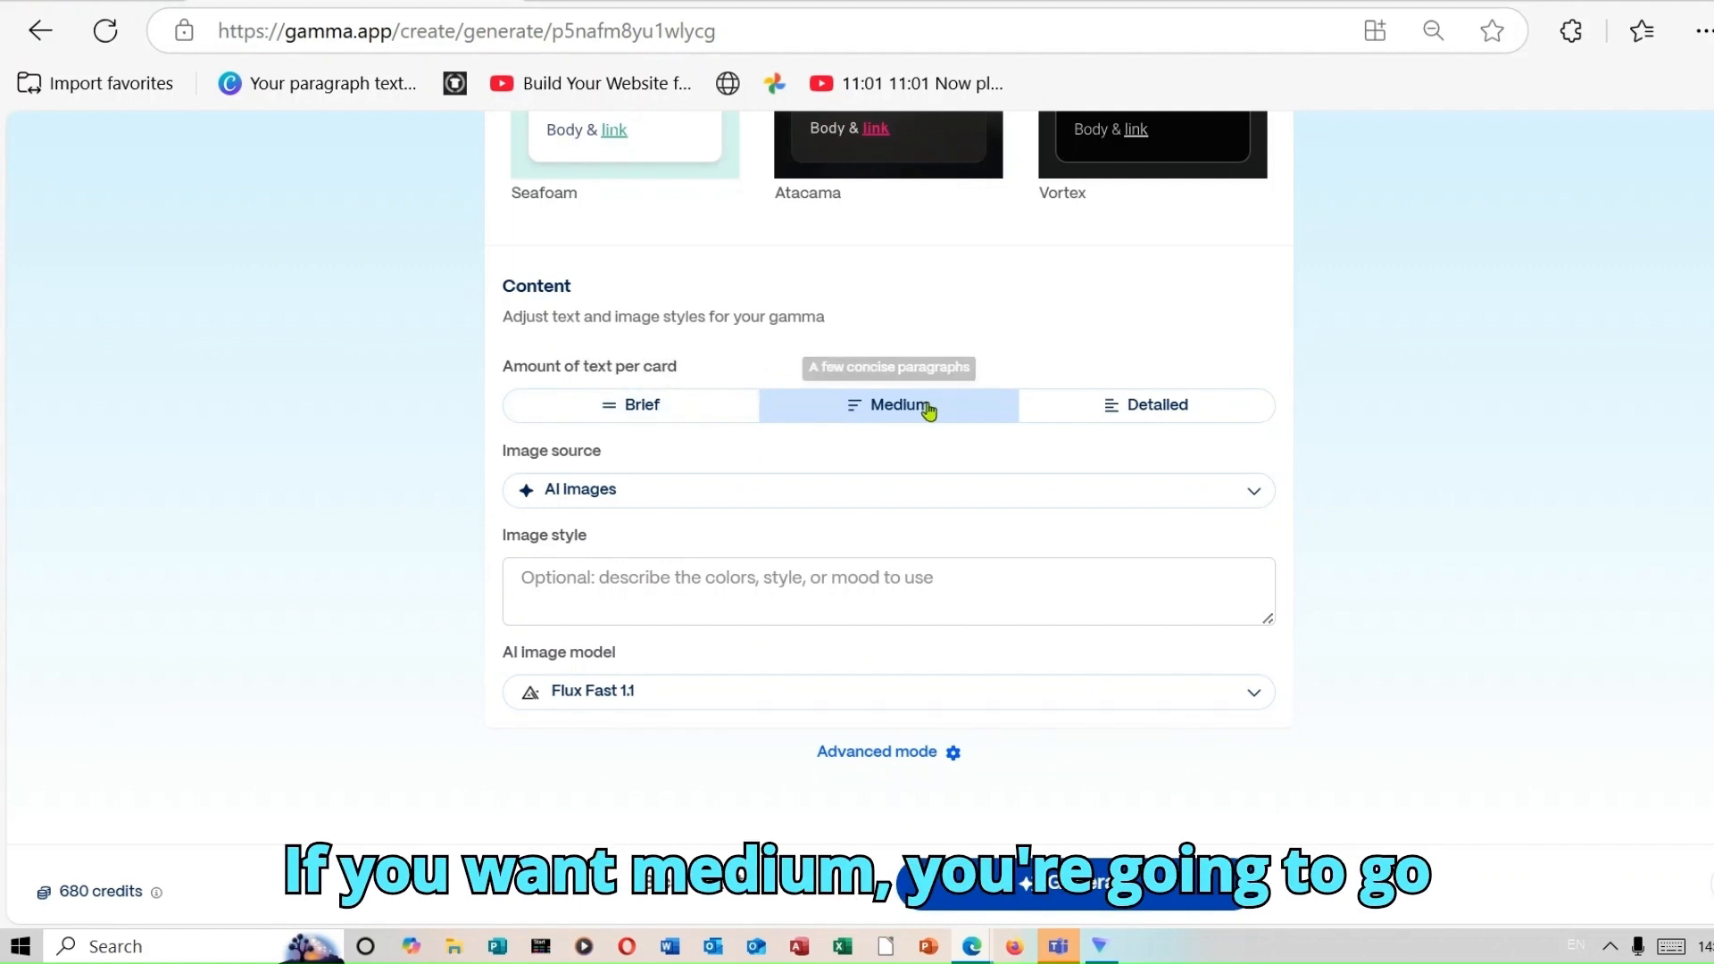
left_click(1155, 410)
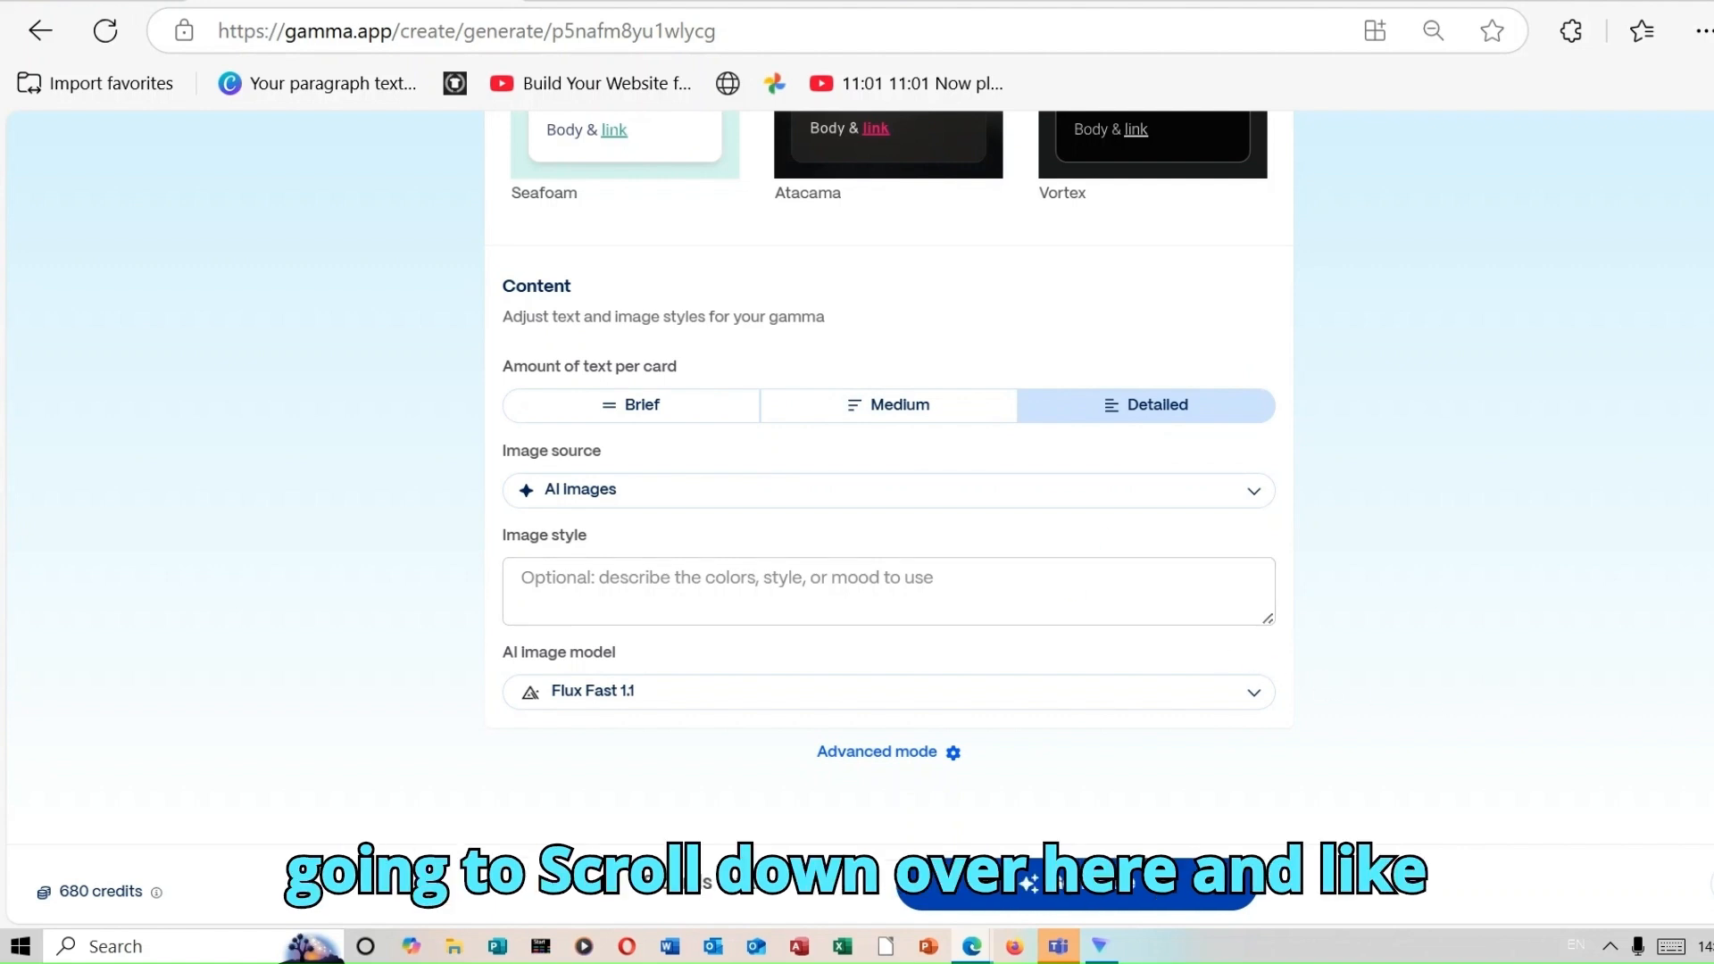
- In advanced mode, set the text to be written for Business readers in a Professional tone
left_click(884, 752)
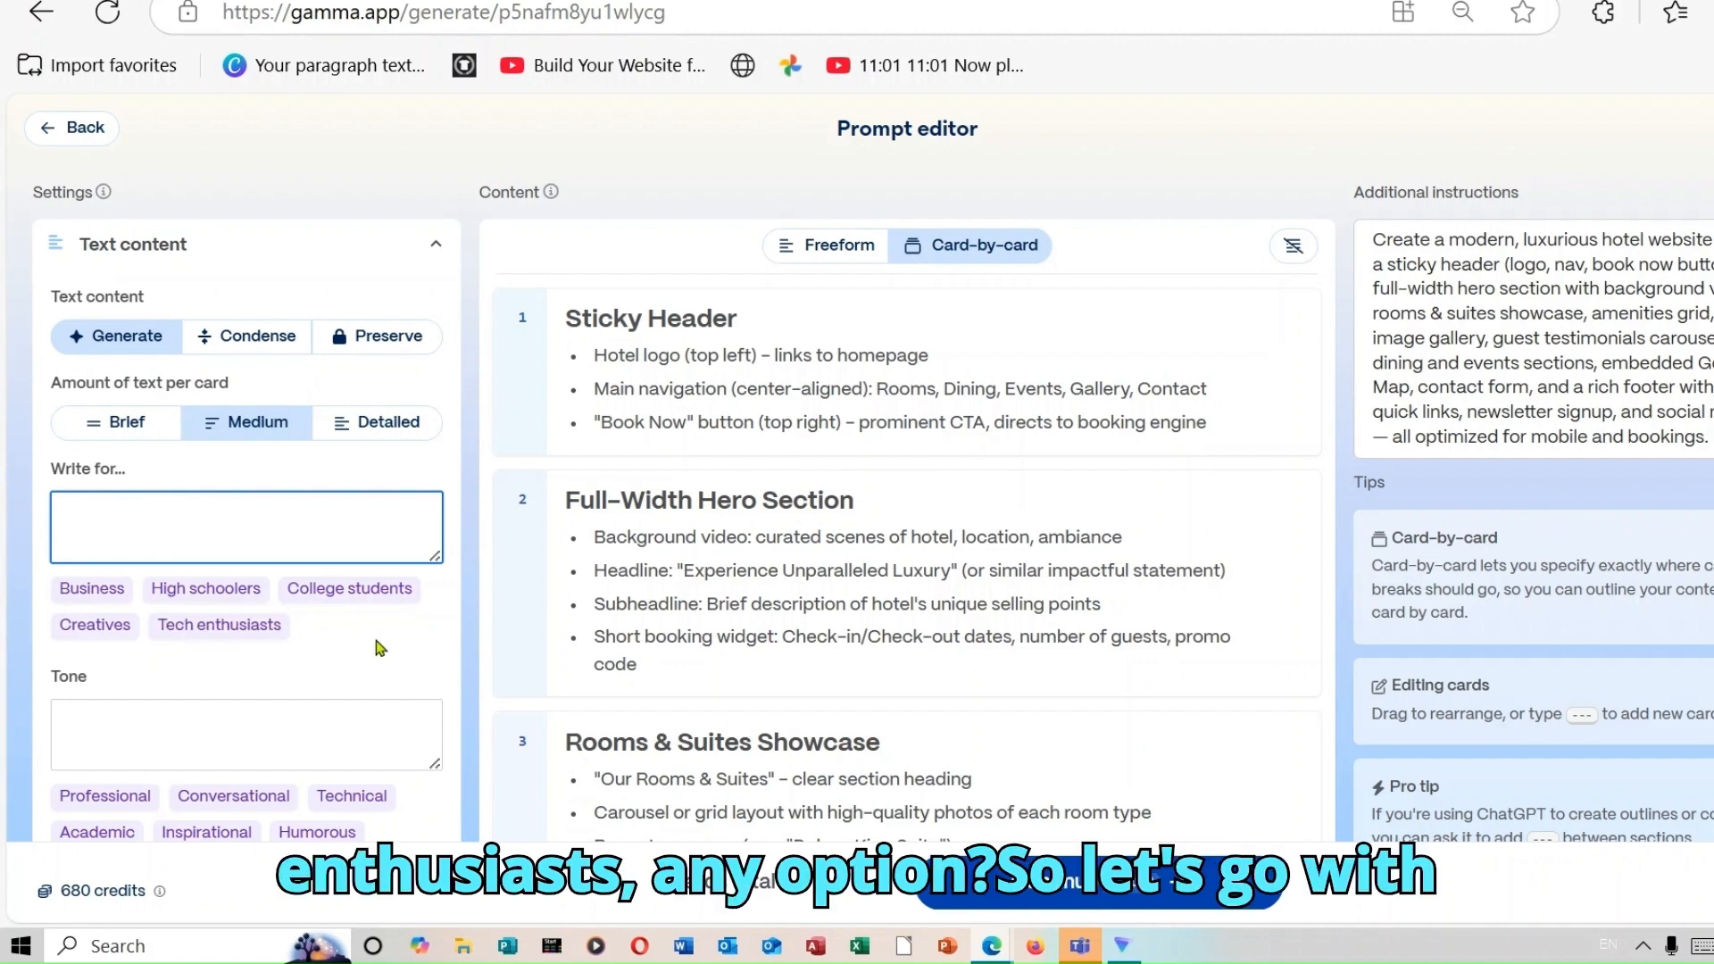
left_click(89, 591)
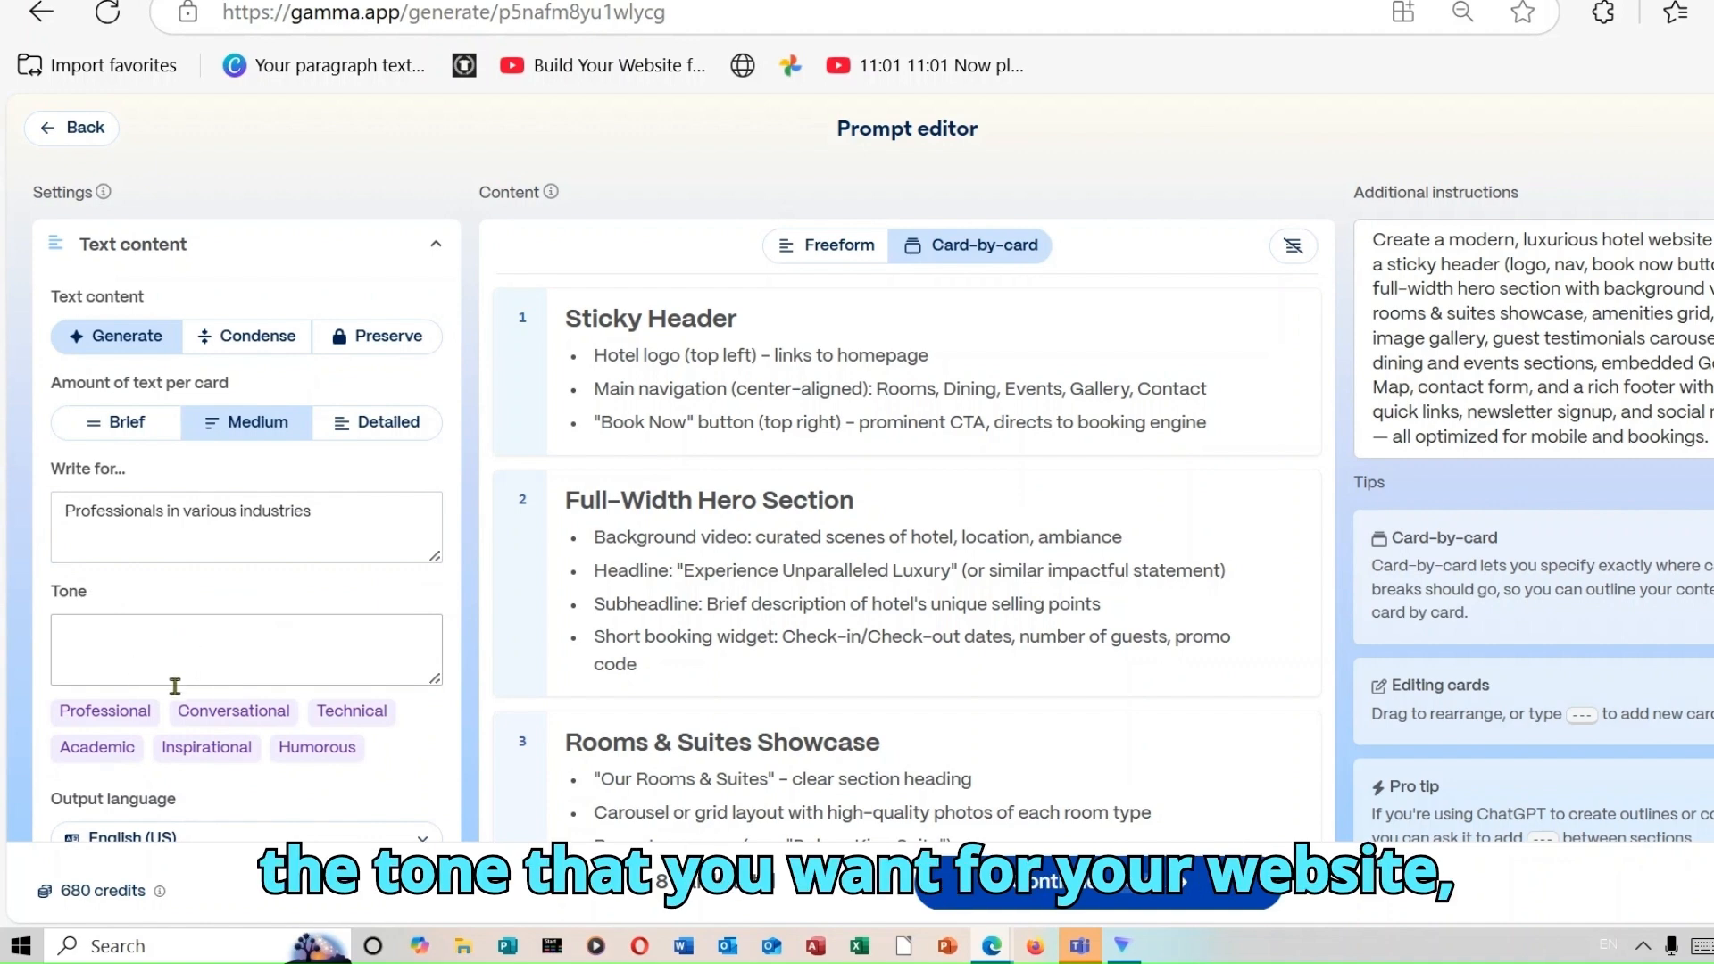
left_click(135, 714)
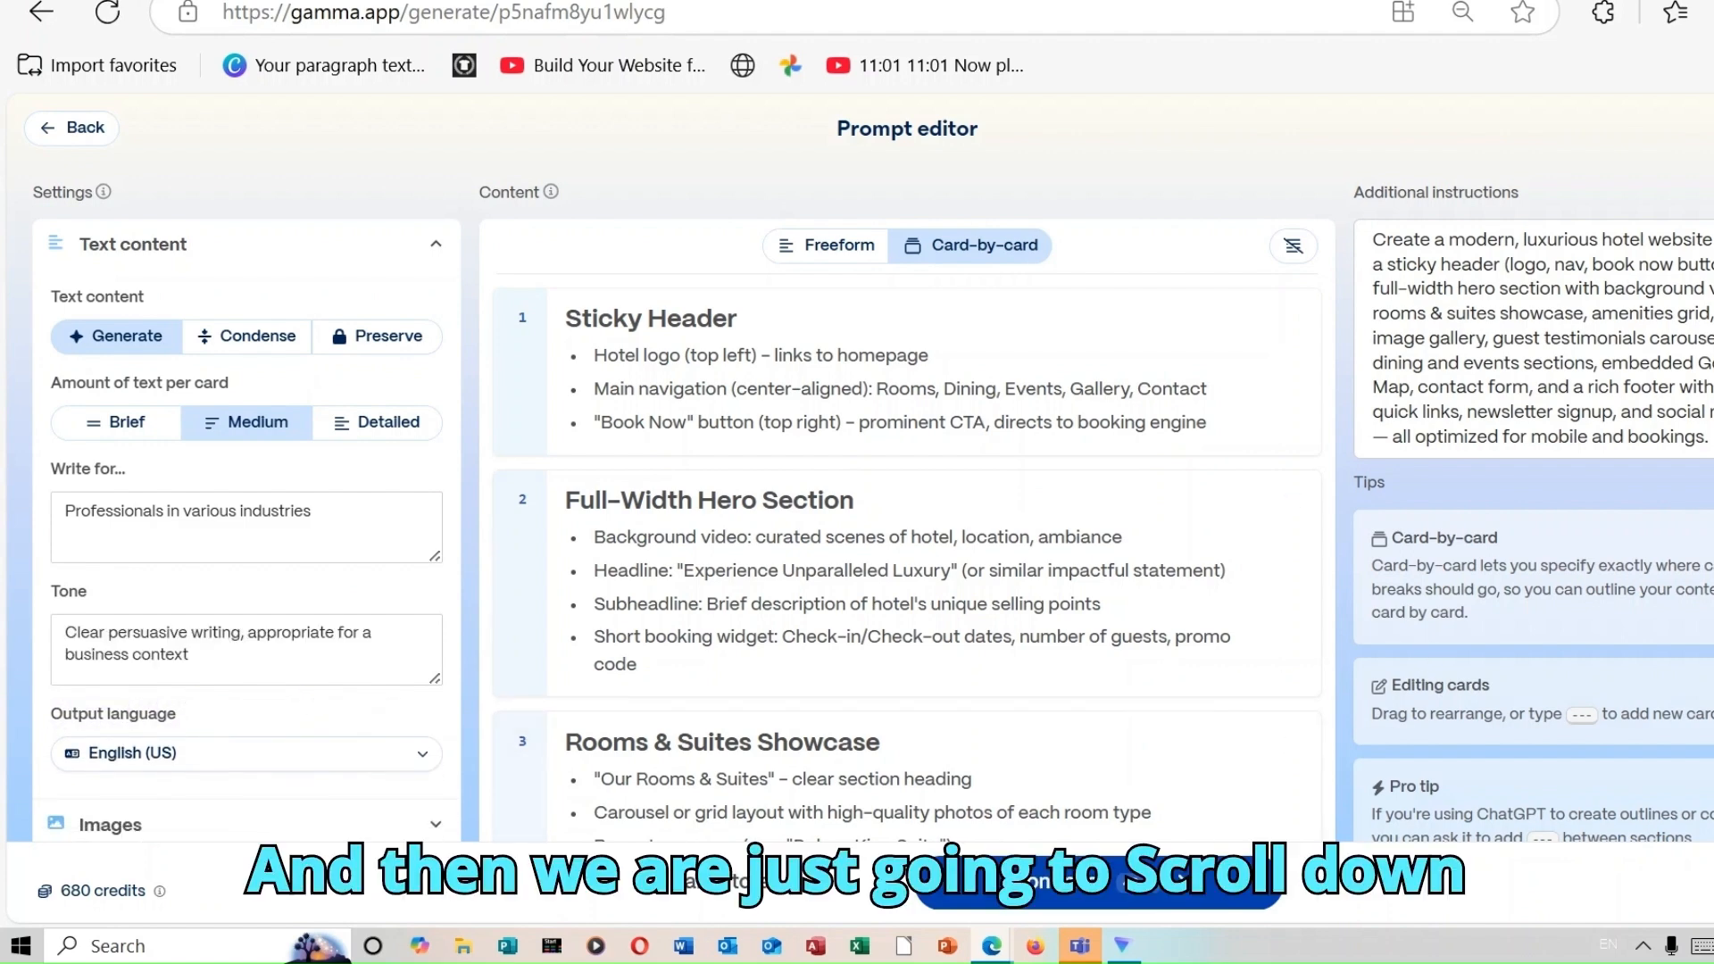
- Examine the remaining prompt editor settings and compare the Freeform content layout with Card-by-card, keeping Card-by-card
scroll(857, 473, "down", 7)
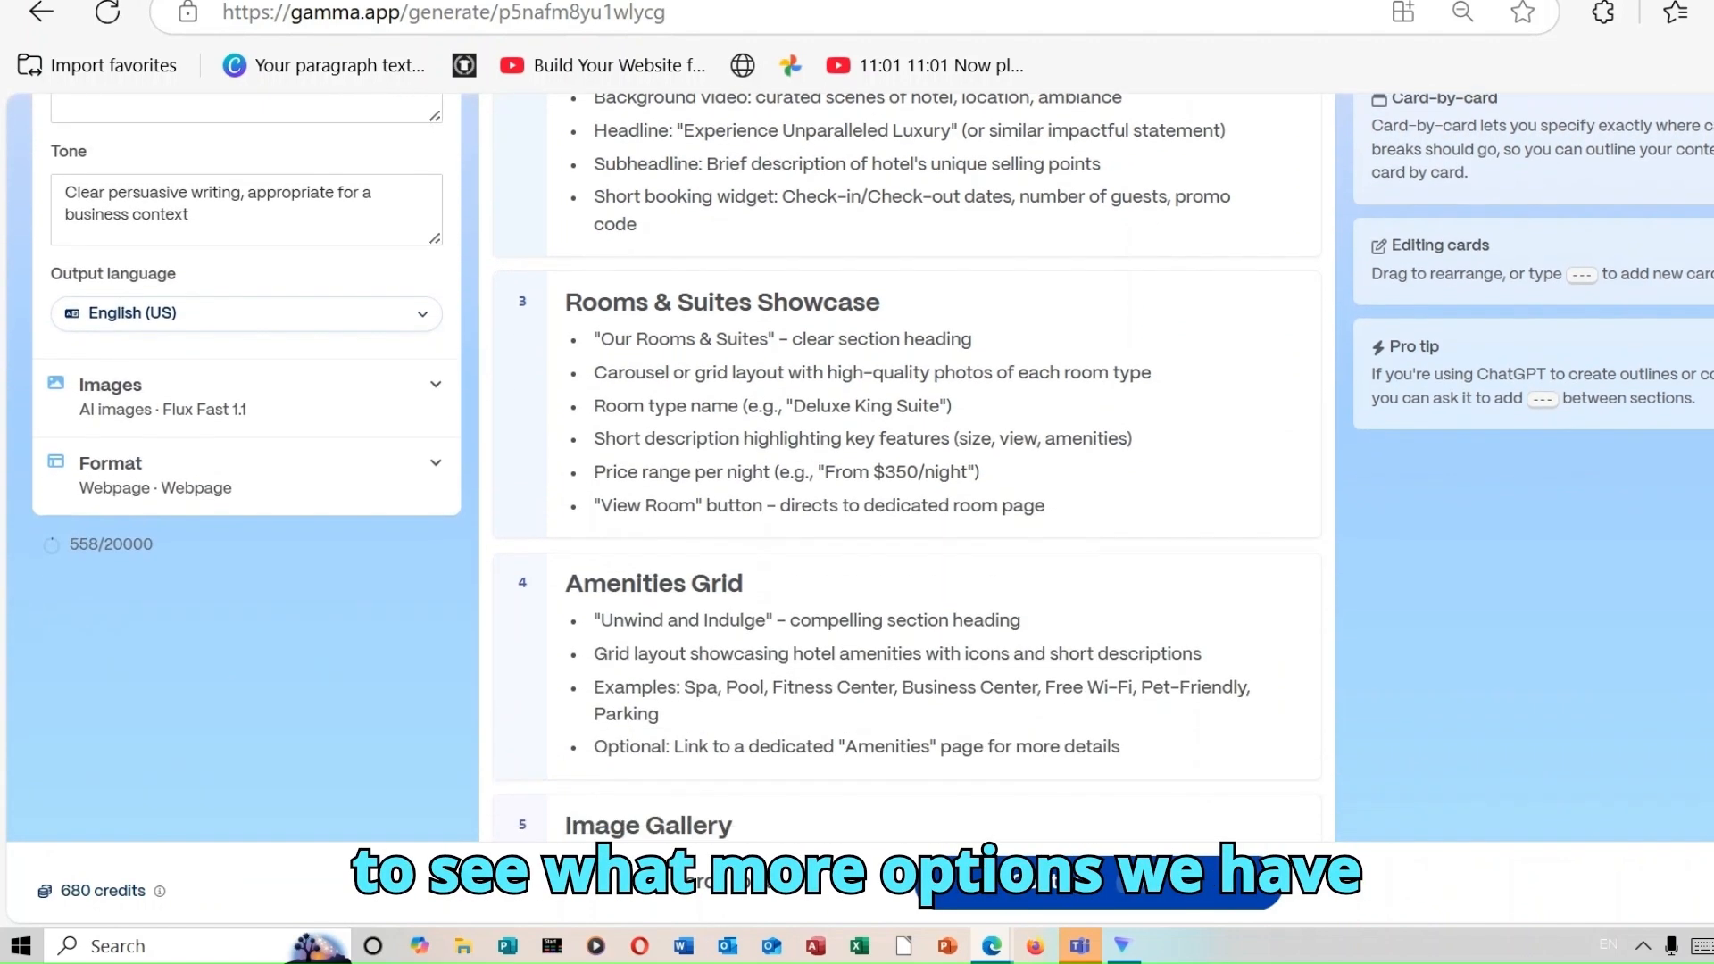
scroll(873, 463, "up", 1)
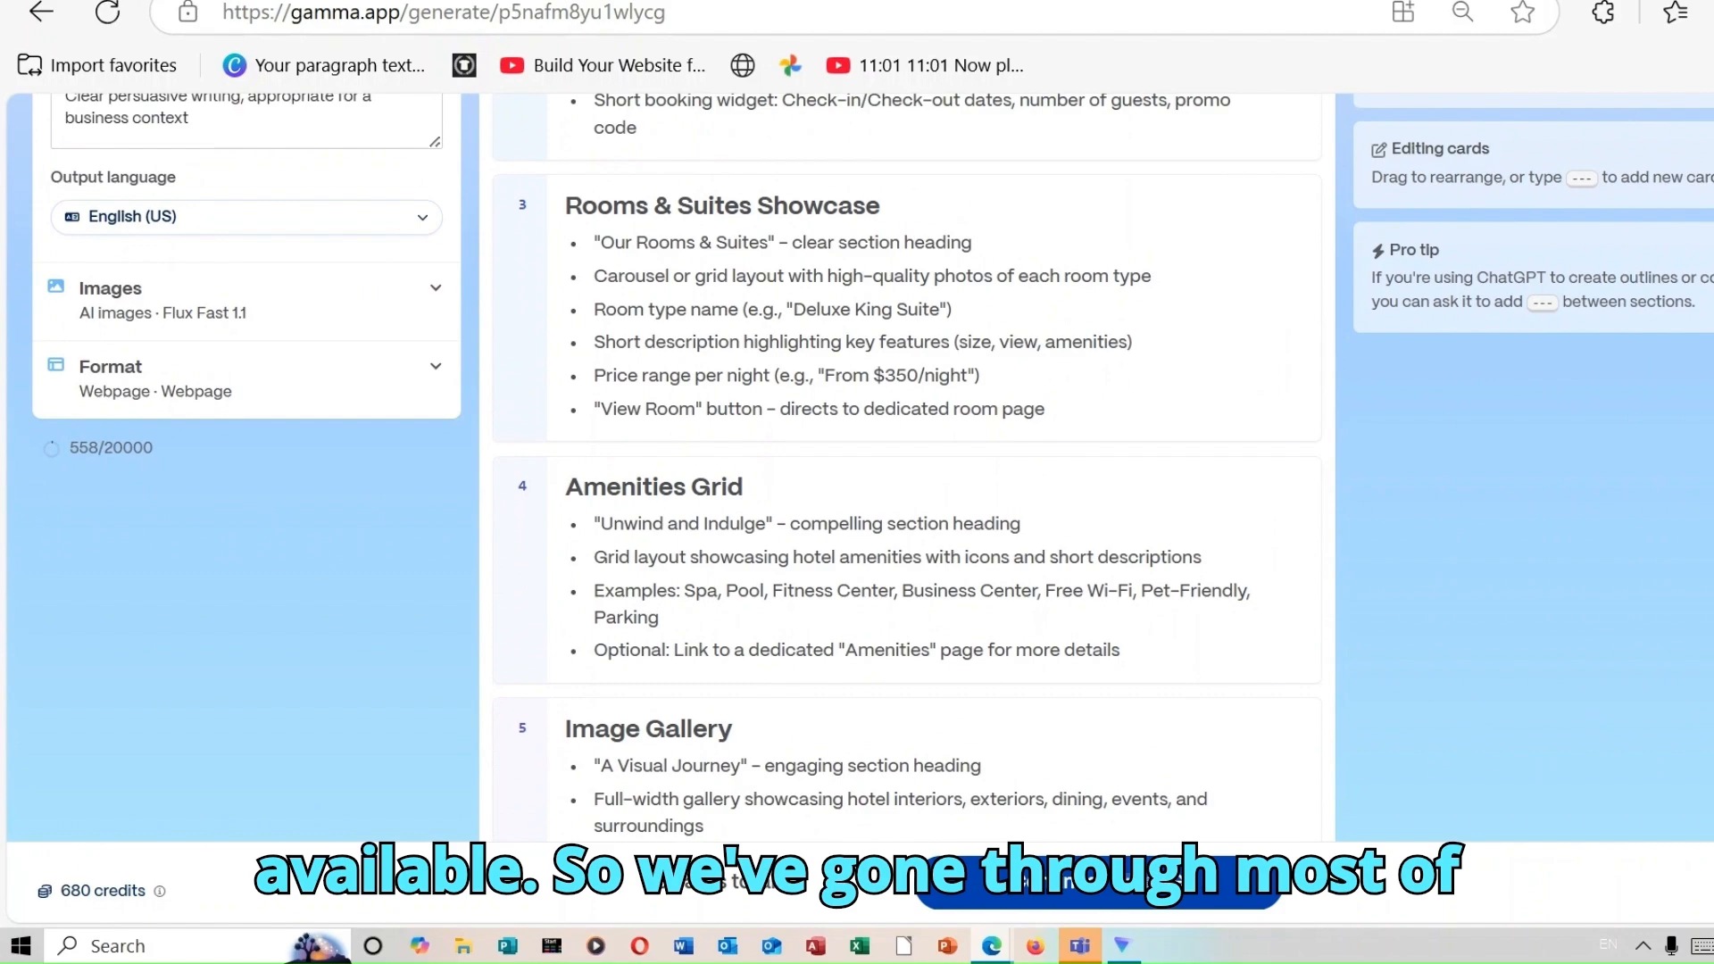
scroll(873, 468, "down", 10)
scroll(873, 467, "up", 16)
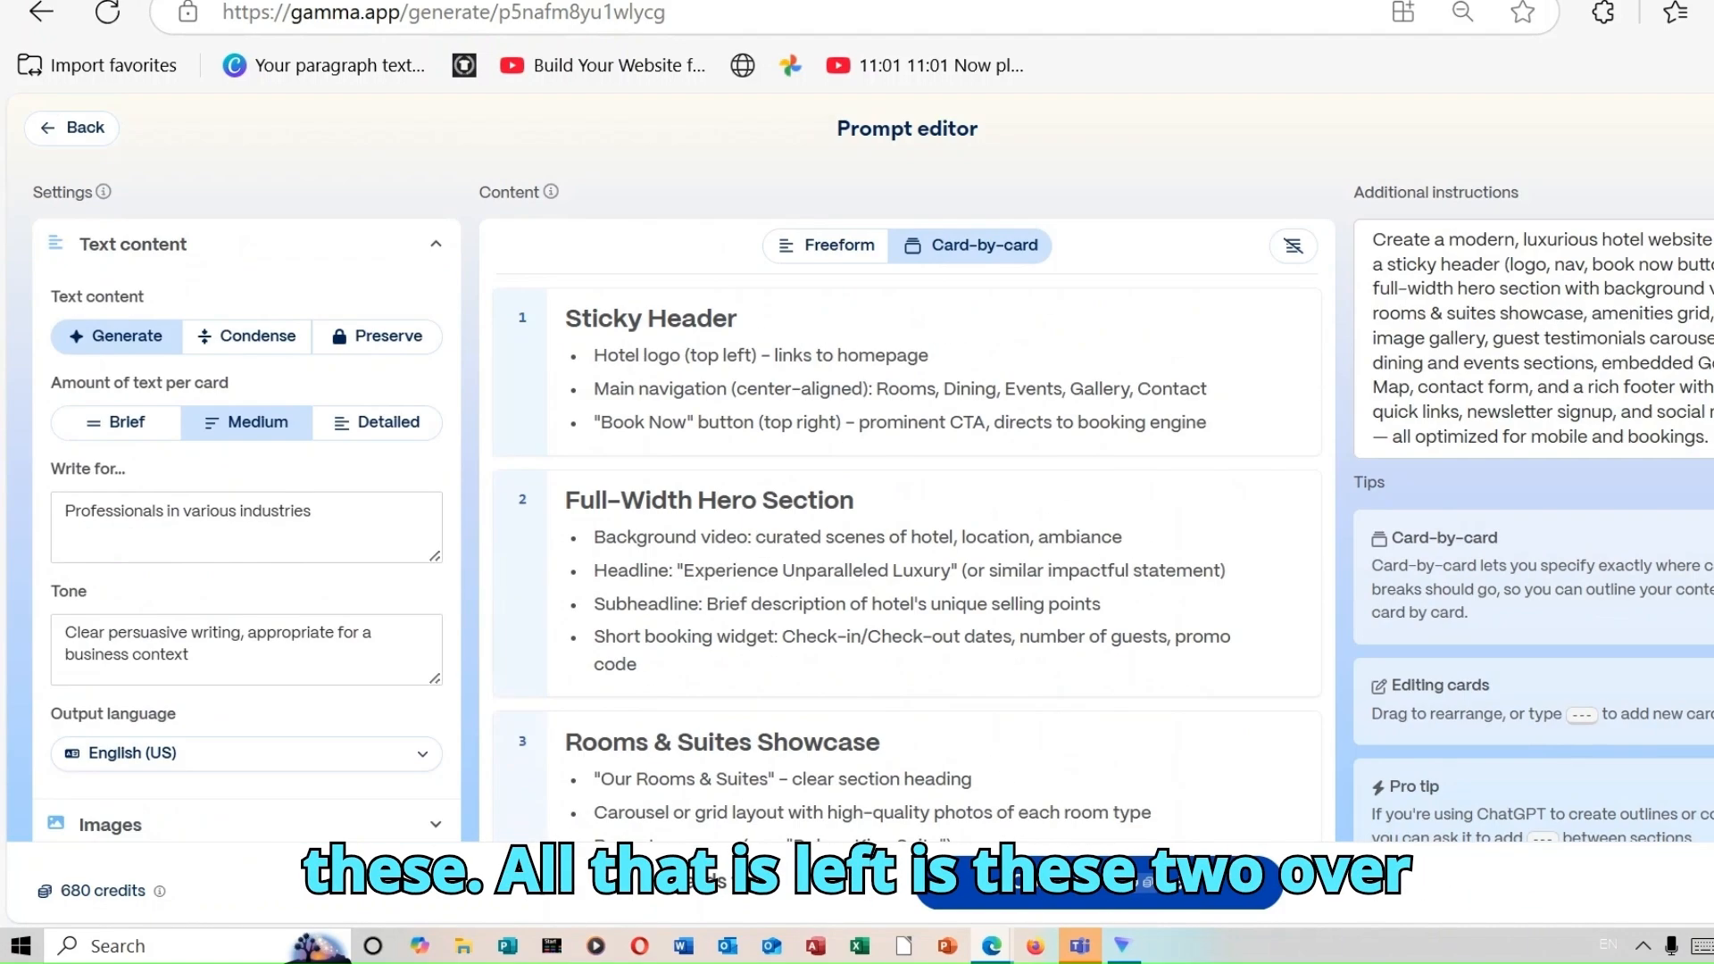
left_click(833, 244)
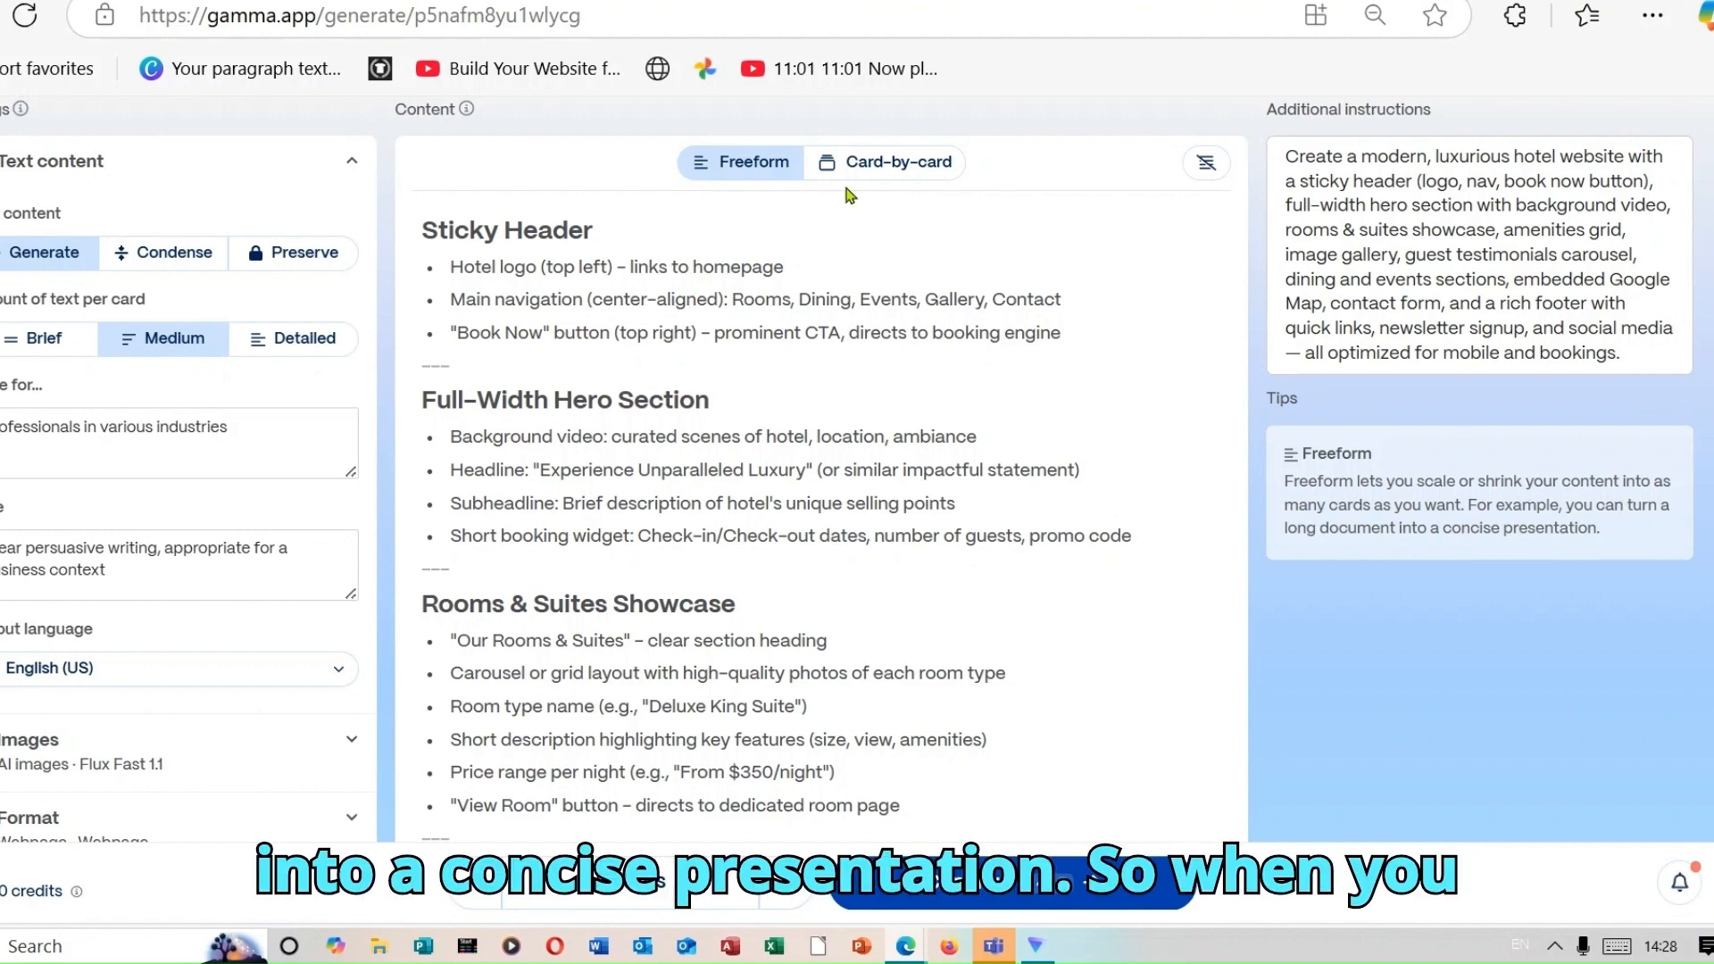
left_click(872, 165)
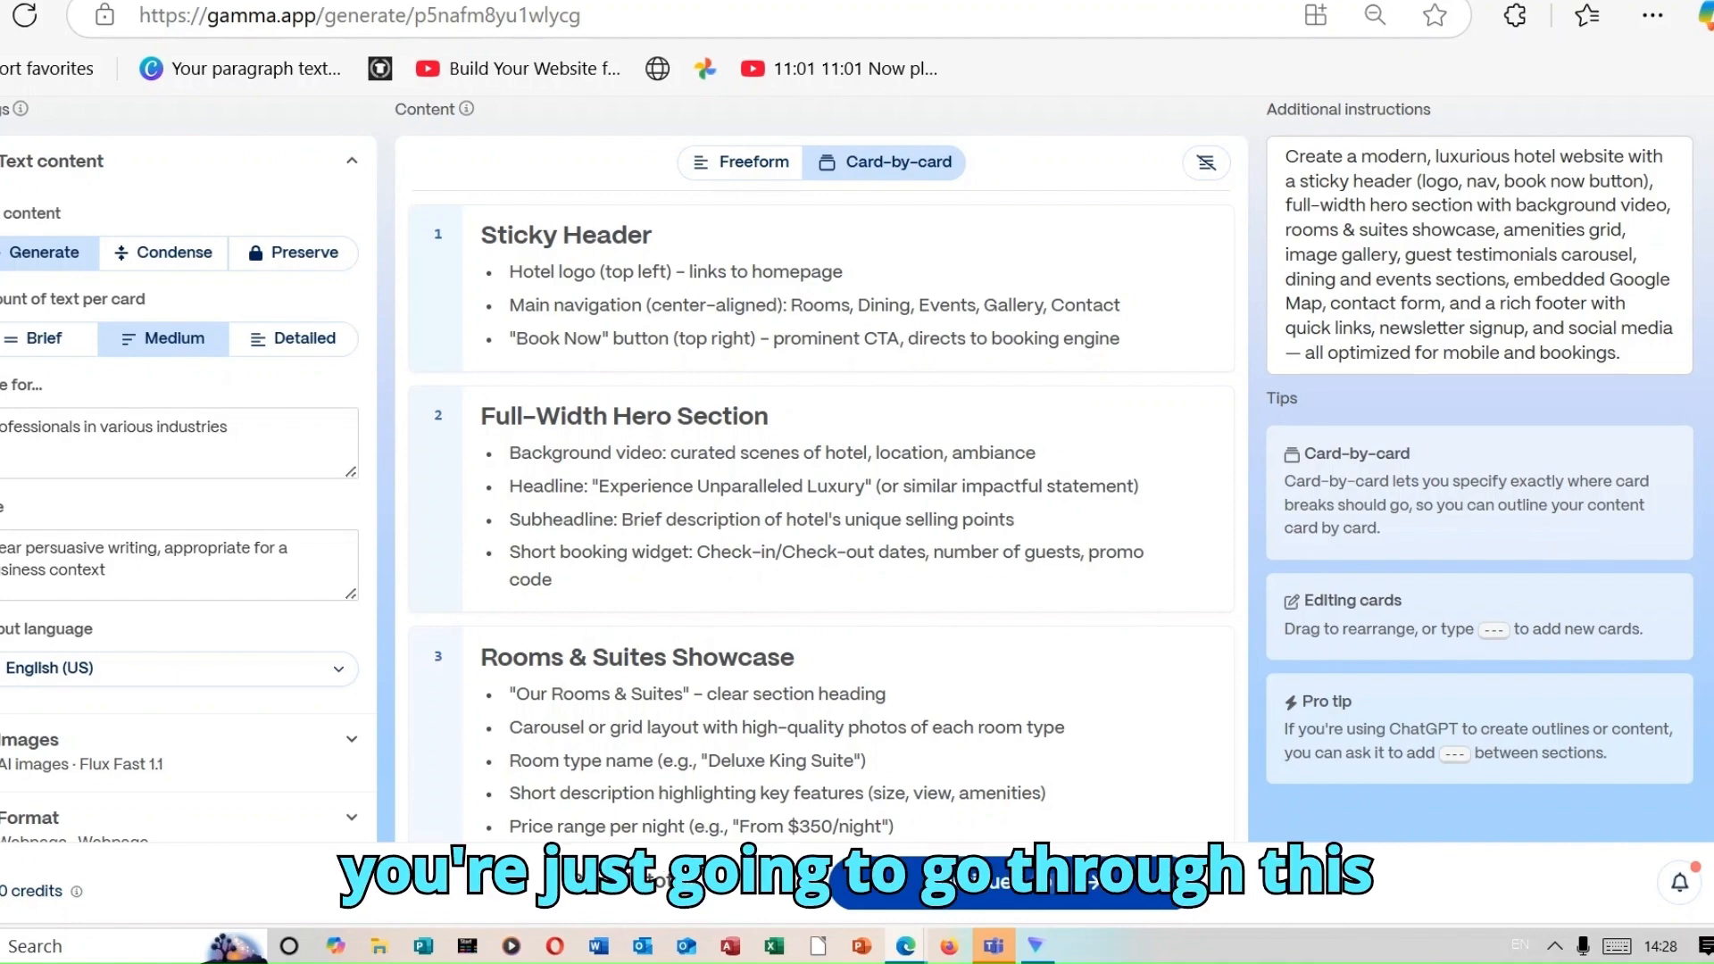
- Check the outline cards down to Contact & Footer, and generate the website with the Sanguine theme
scroll(821, 500, "down", 15)
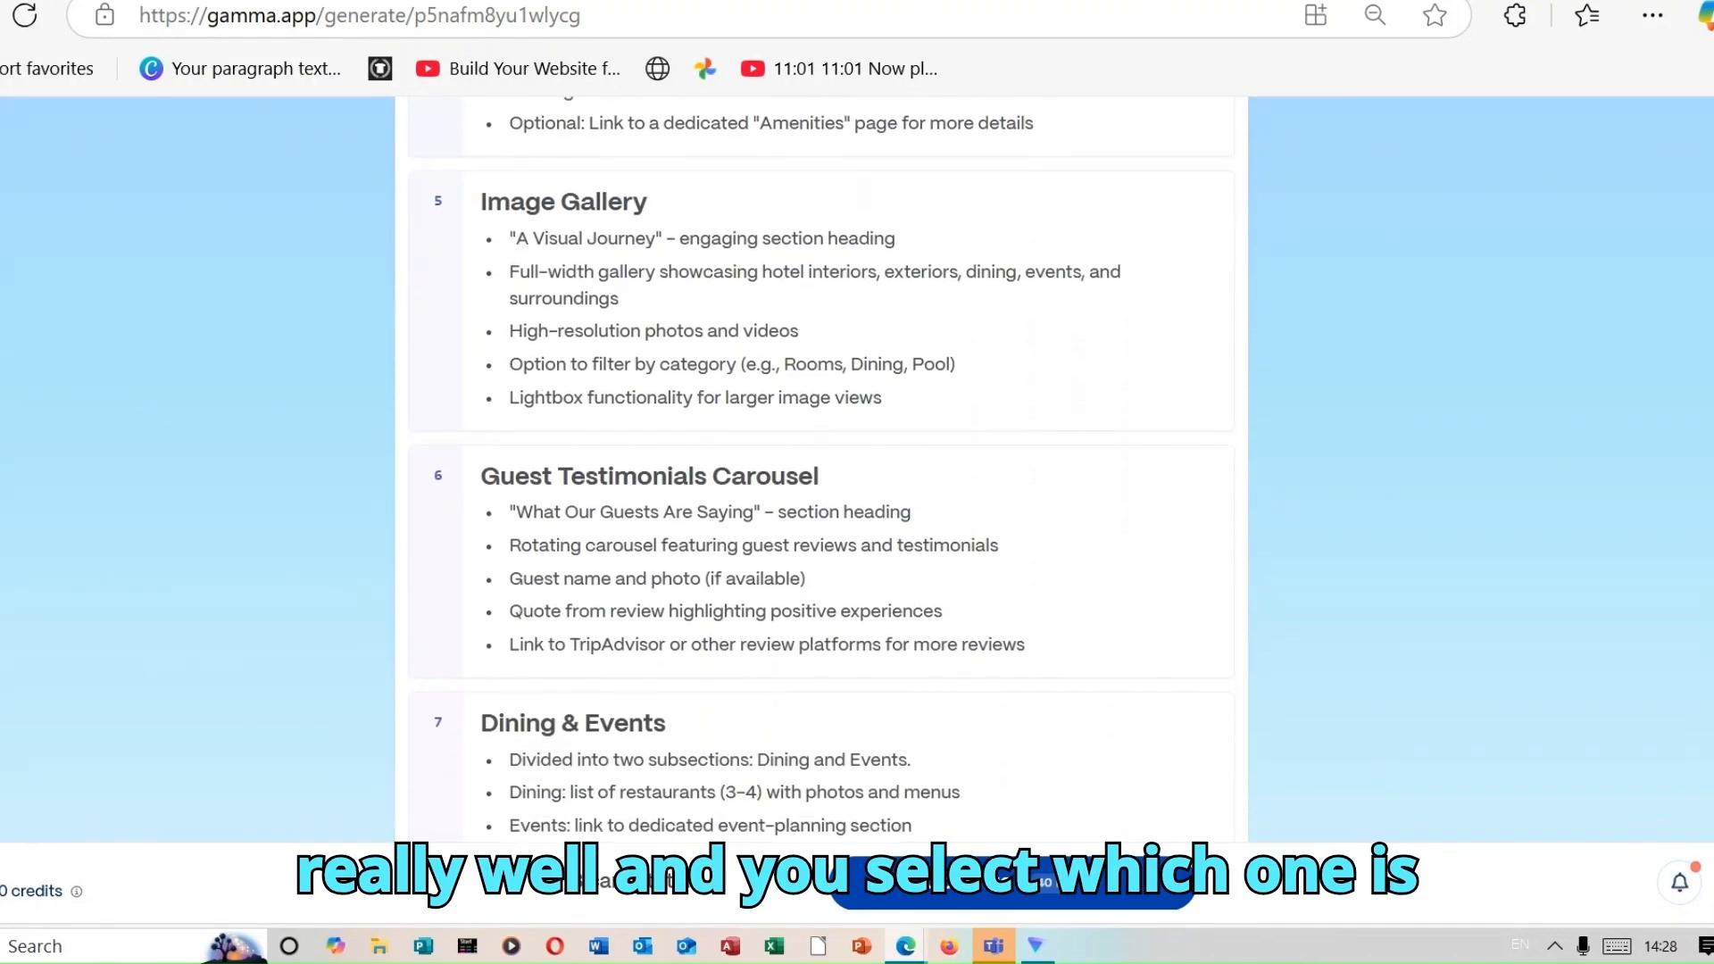
scroll(822, 500, "up", 15)
scroll(821, 500, "down", 15)
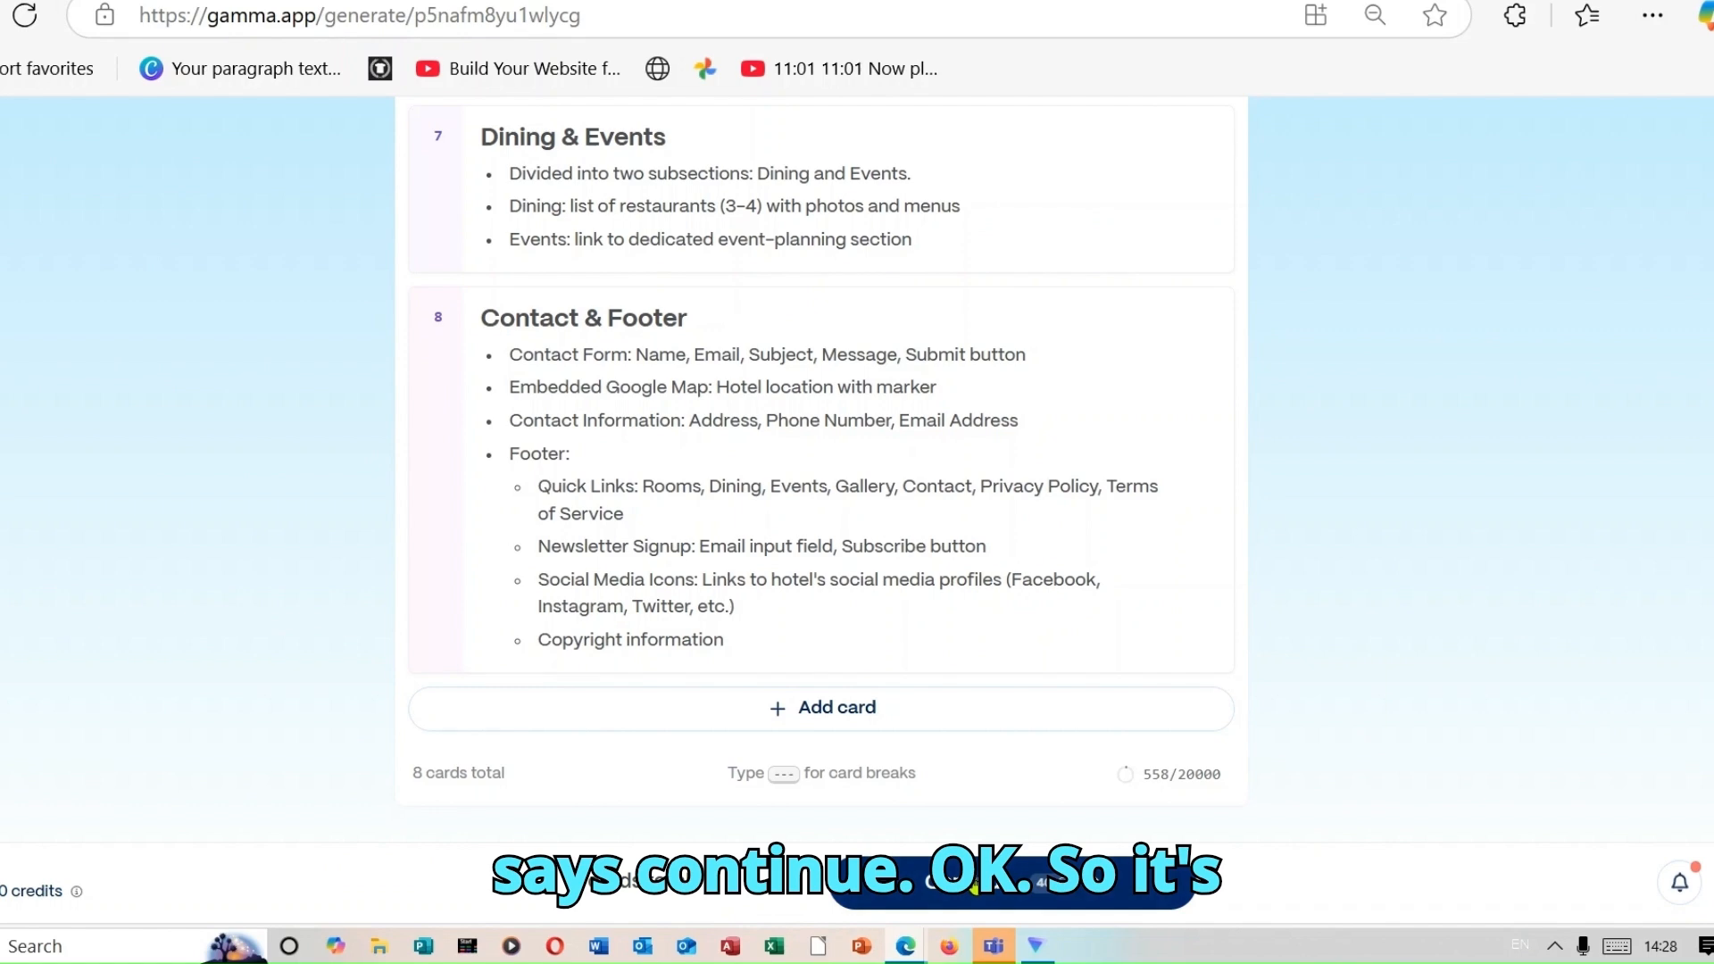
left_click(973, 886)
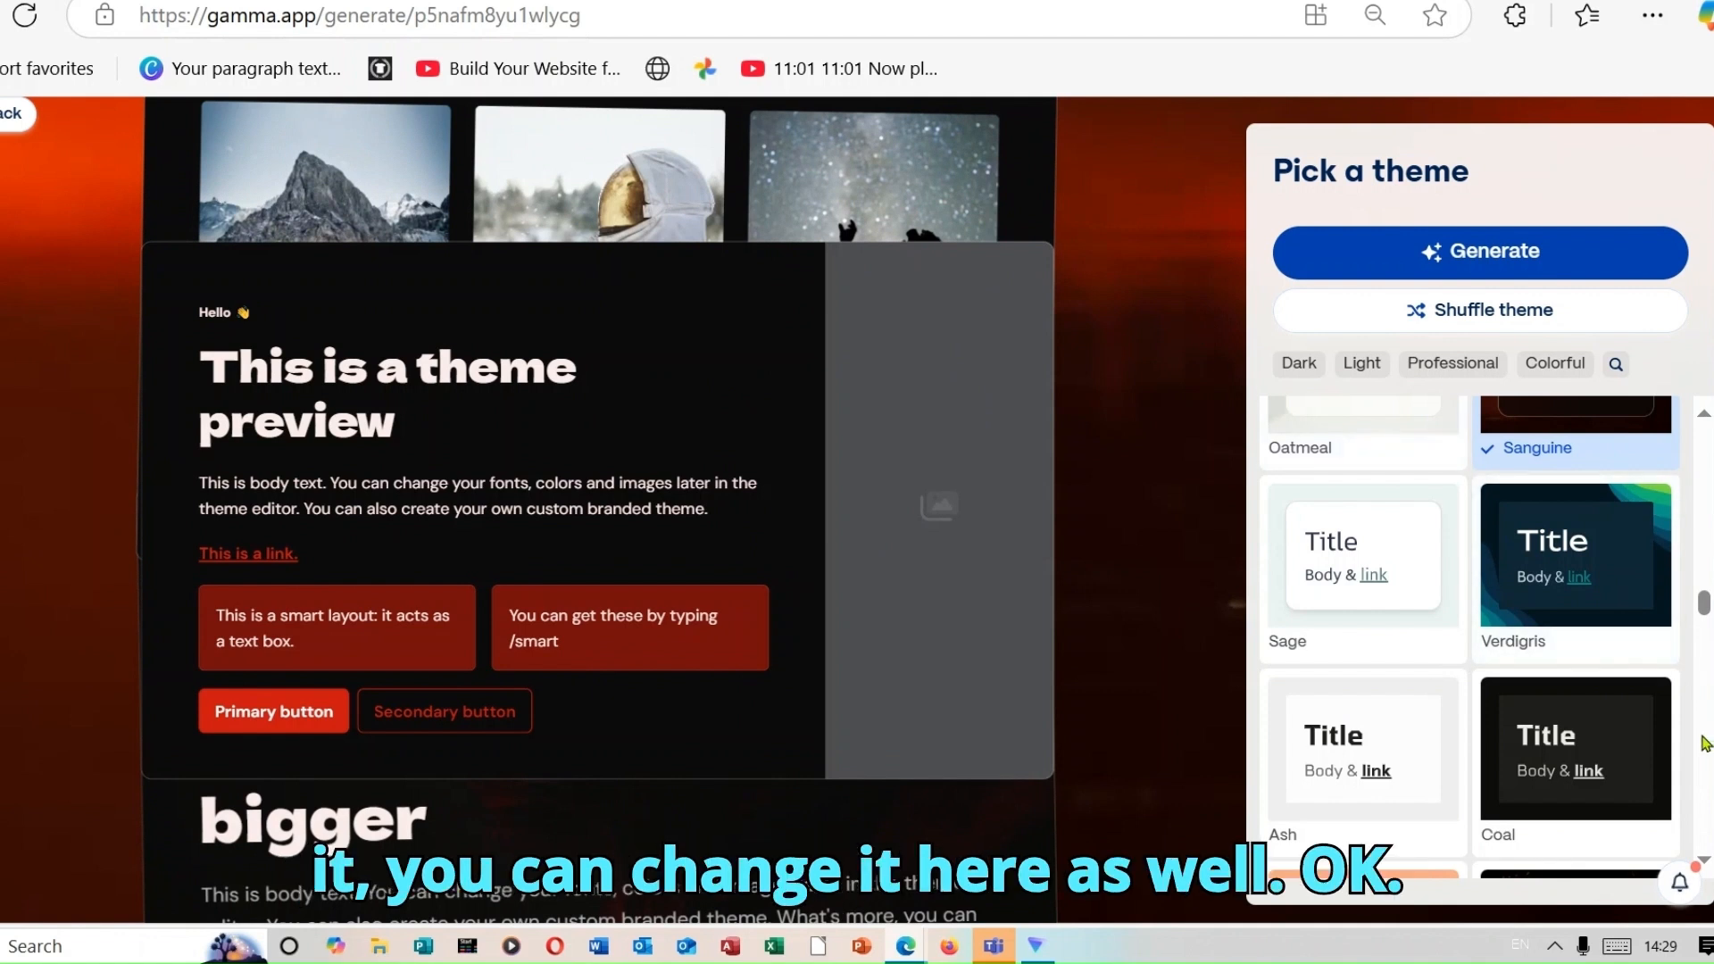
left_click(1484, 256)
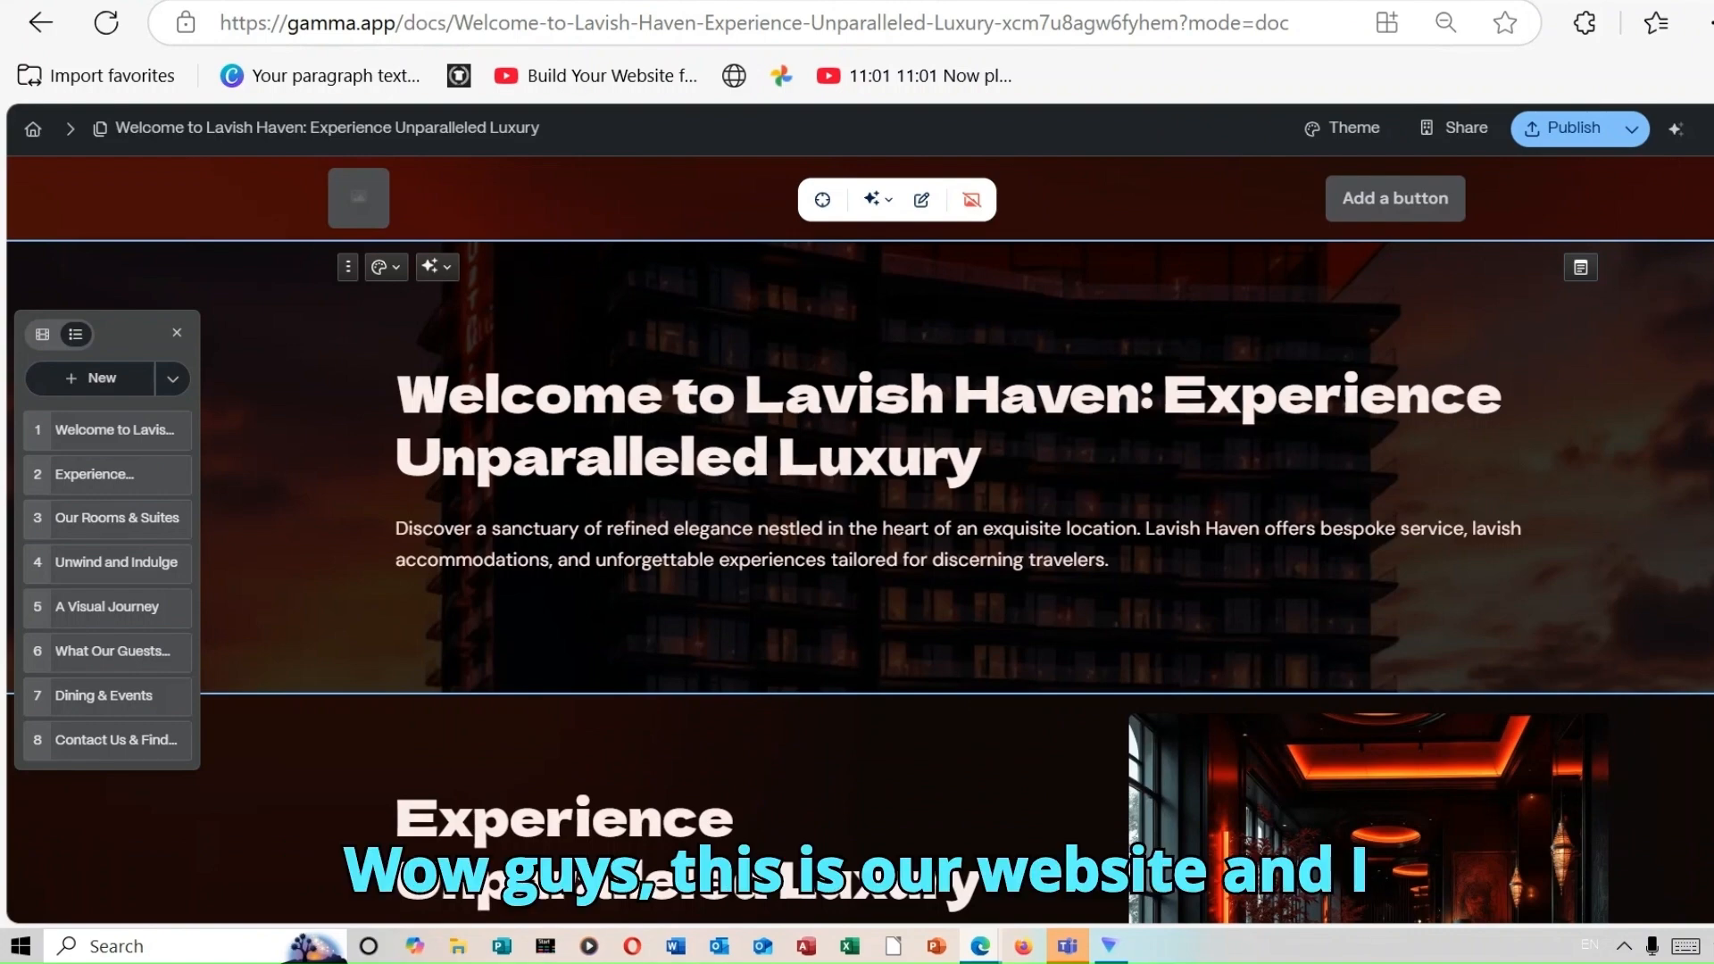
- Review the generated hotel website's sections from the welcome hero down to Dining & Events
scroll(859, 539, "down", 10)
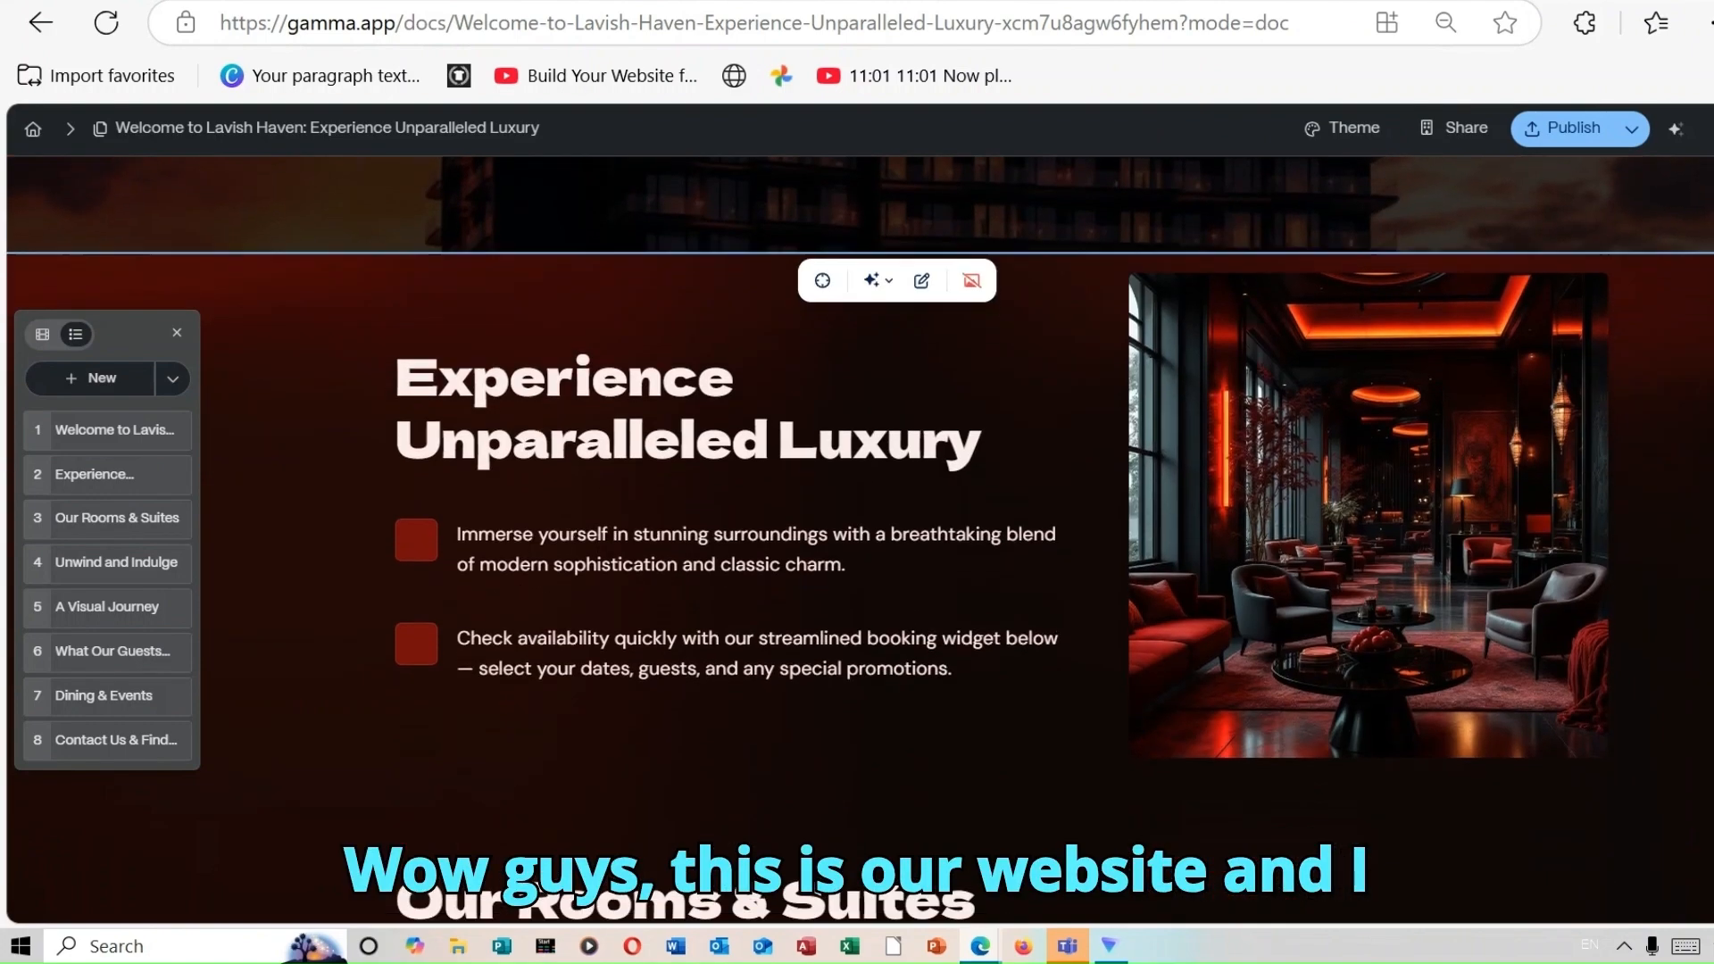
scroll(860, 539, "down", 8)
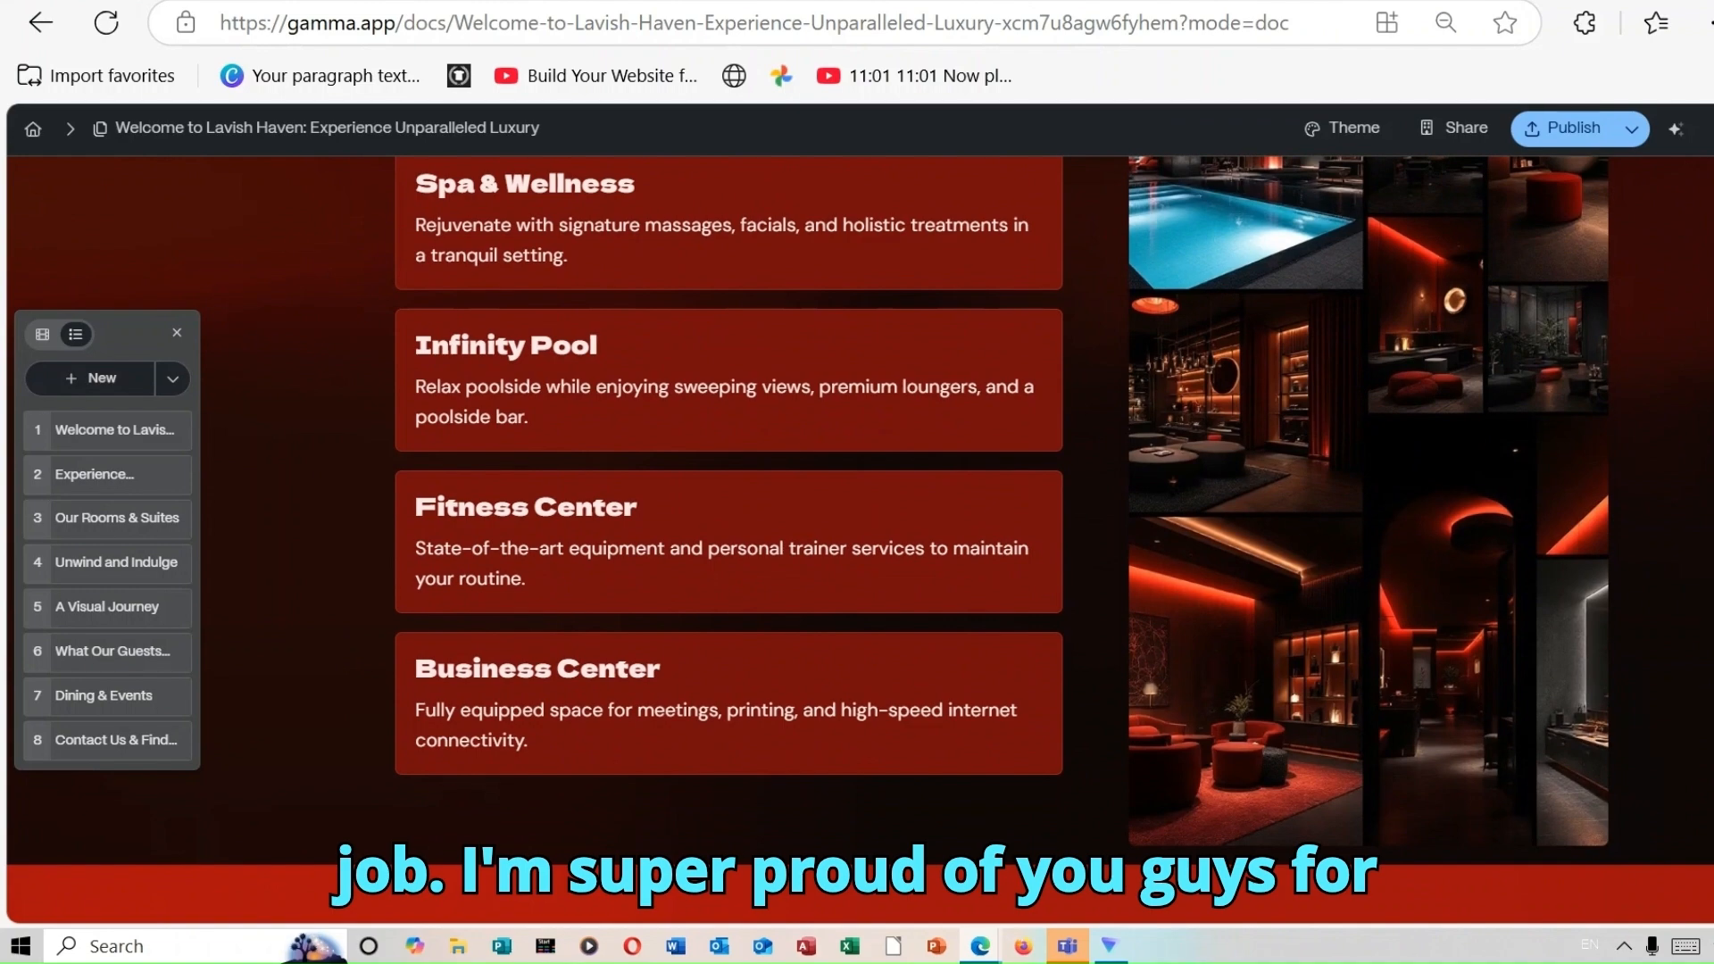
scroll(860, 539, "down", 10)
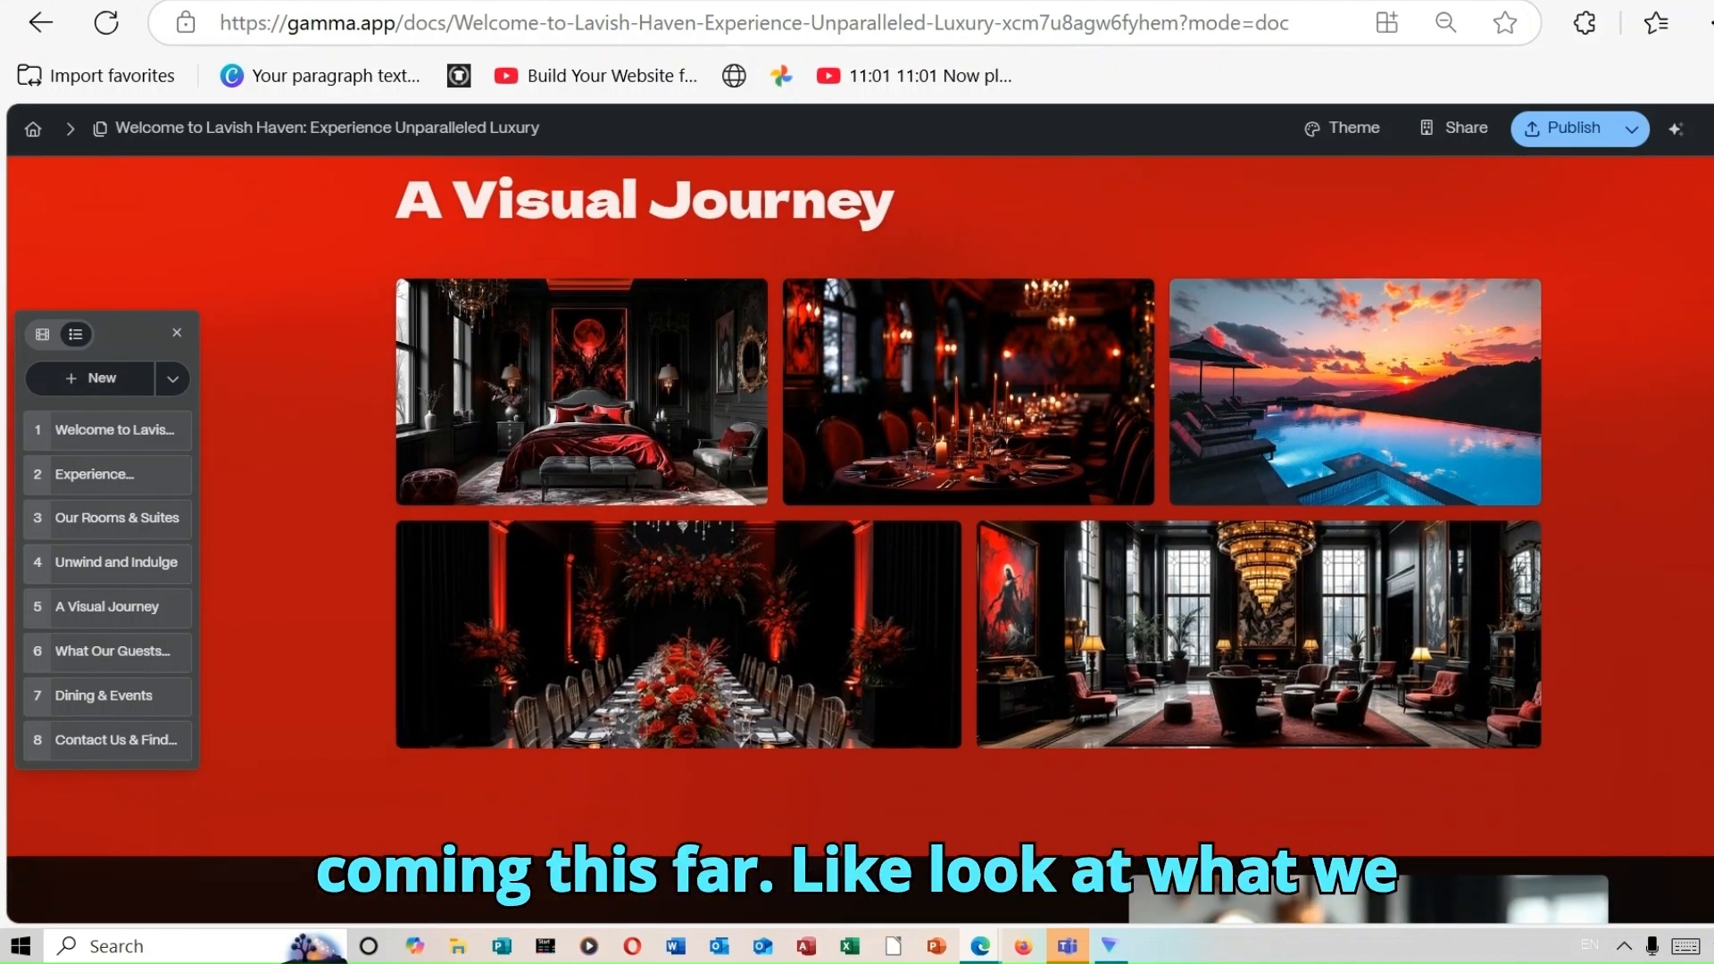
scroll(860, 540, "down", 3)
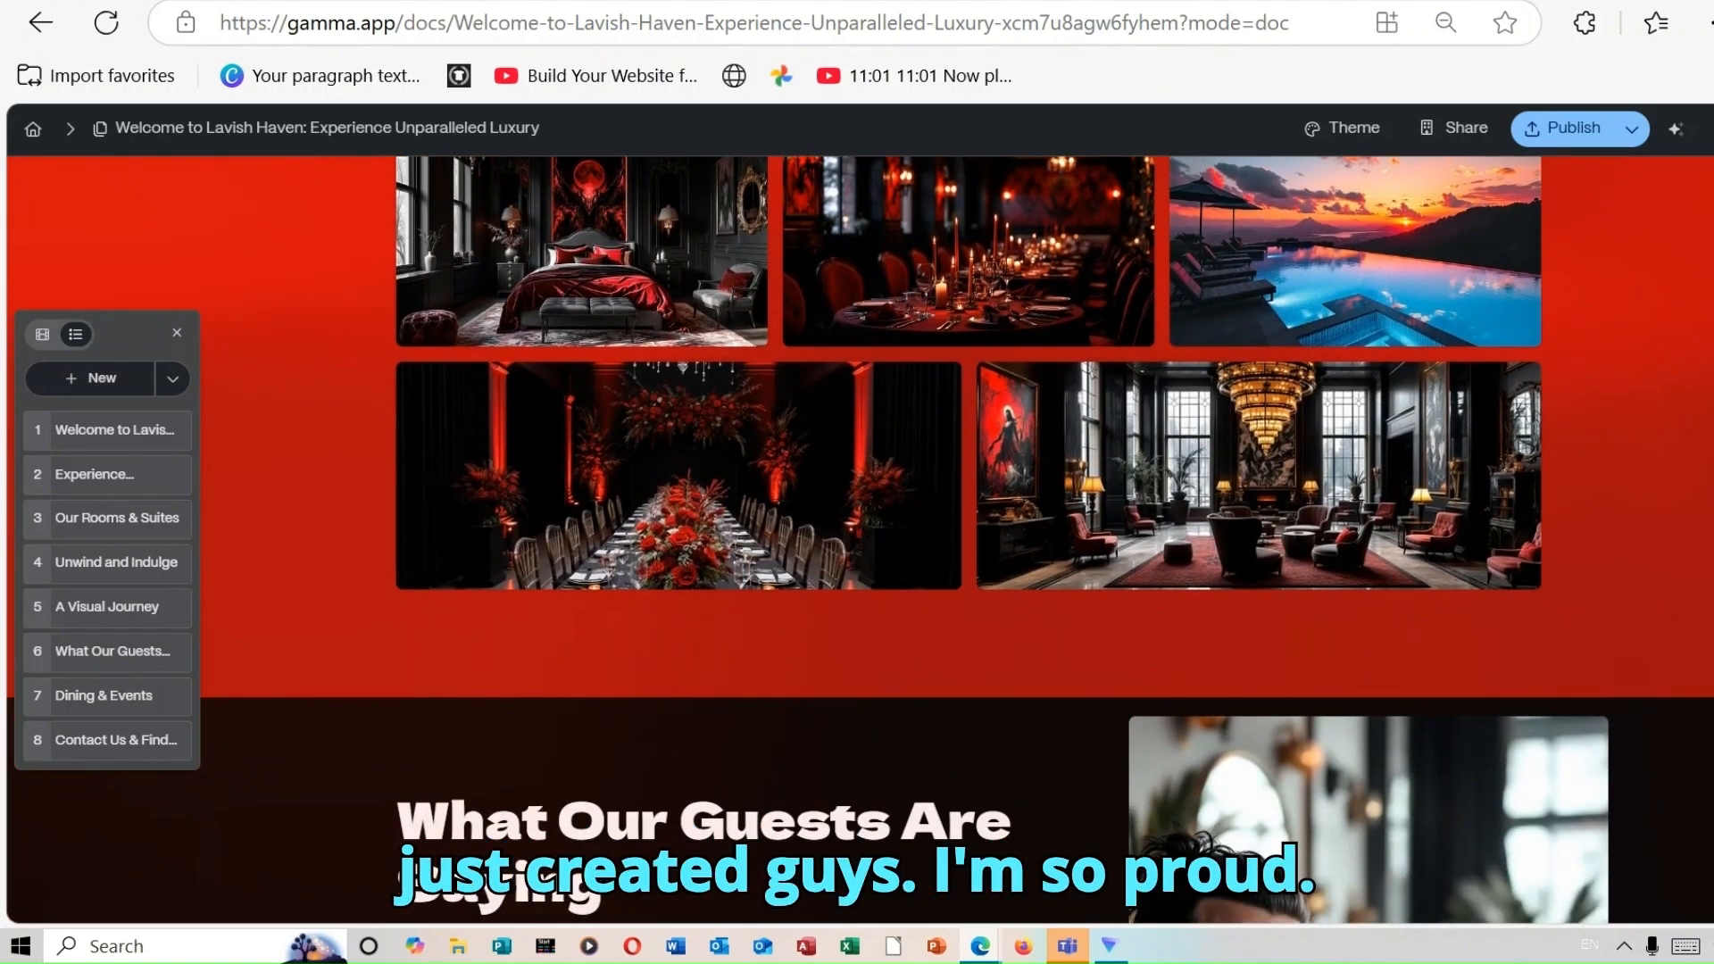
scroll(860, 539, "down", 4)
scroll(859, 539, "down", 10)
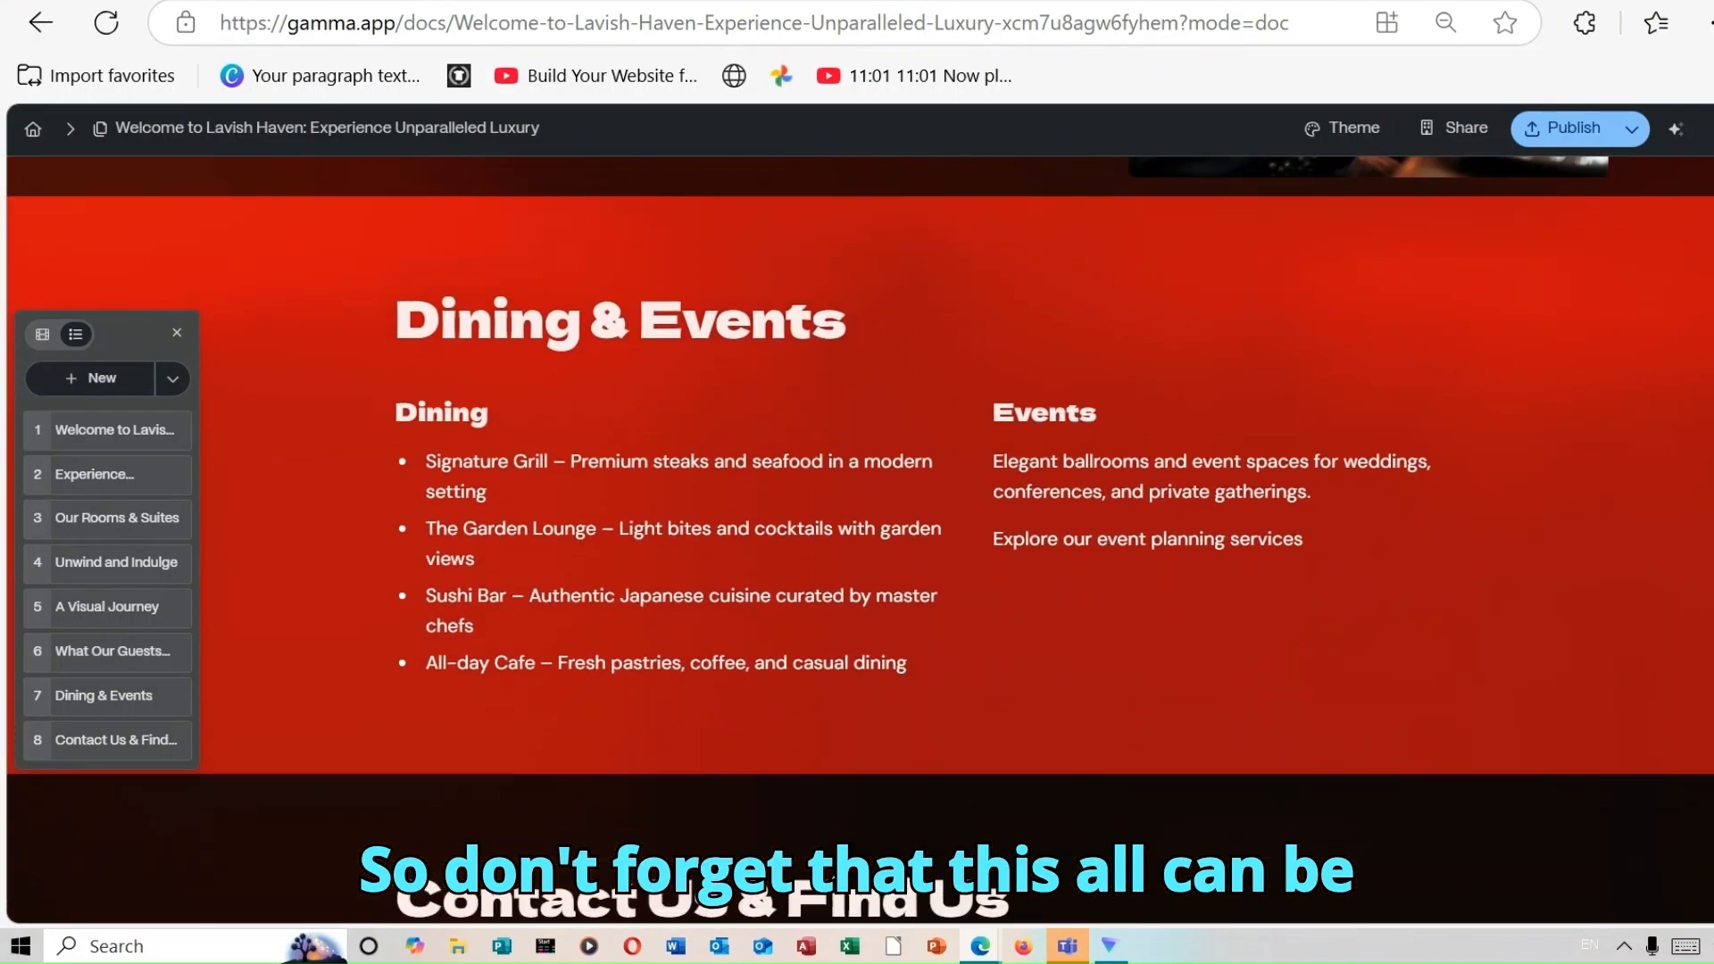
scroll(860, 539, "up", 15)
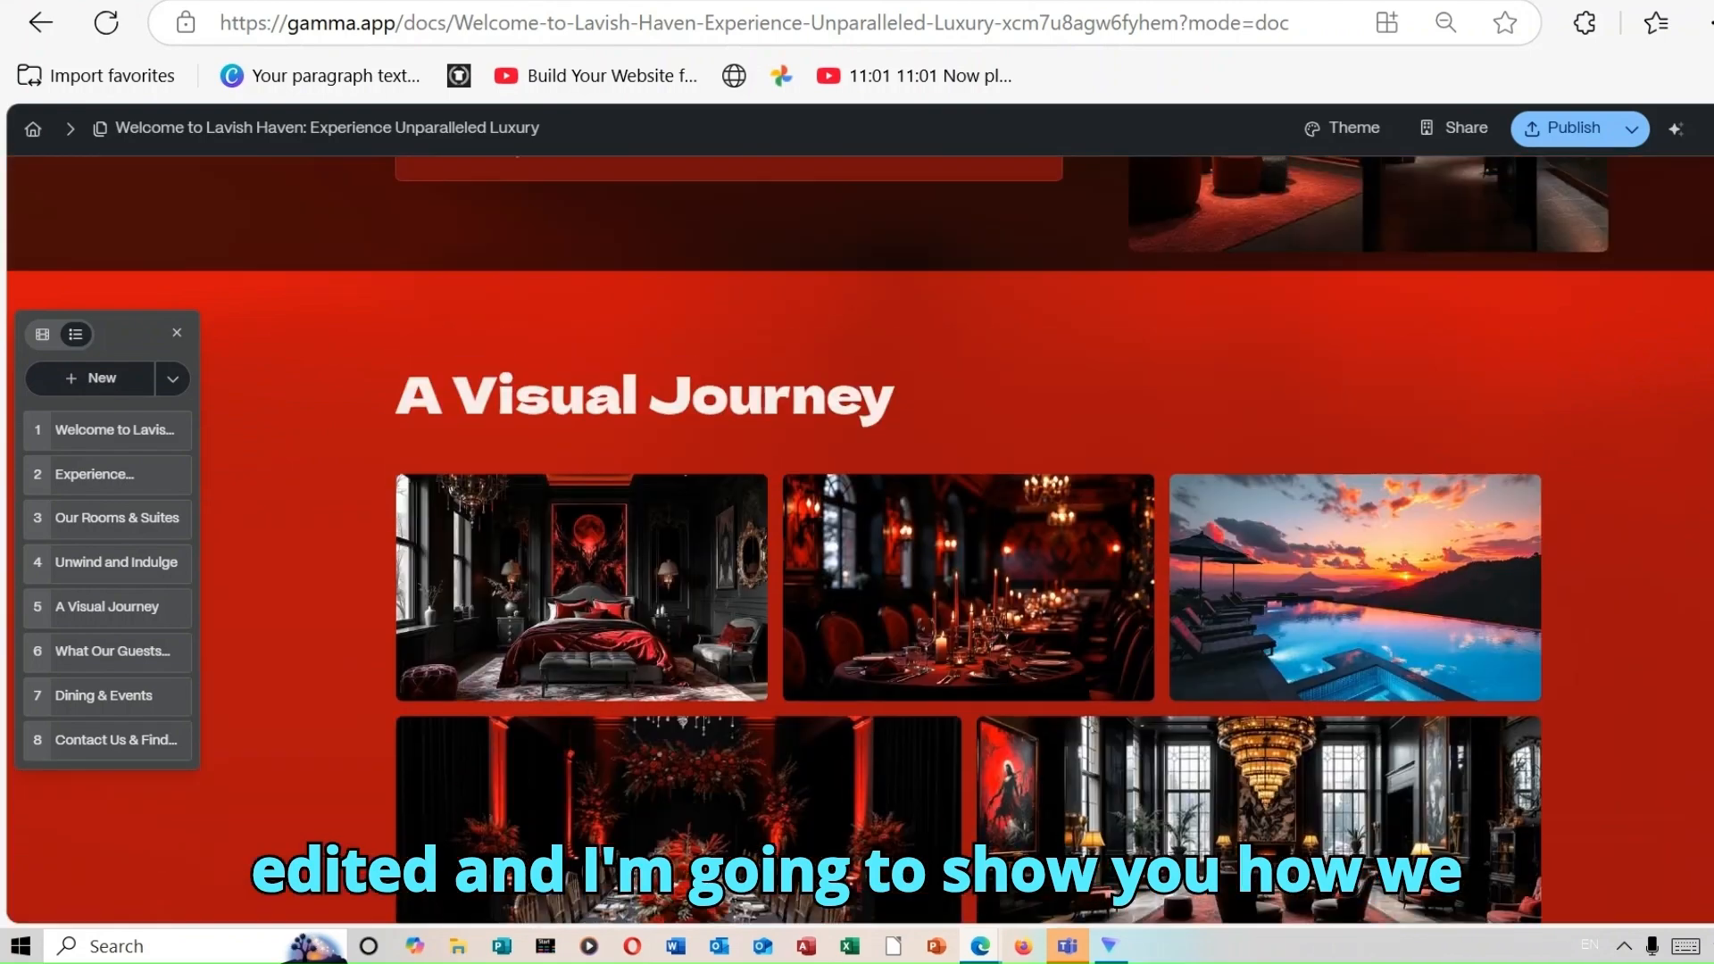
scroll(860, 539, "up", 10)
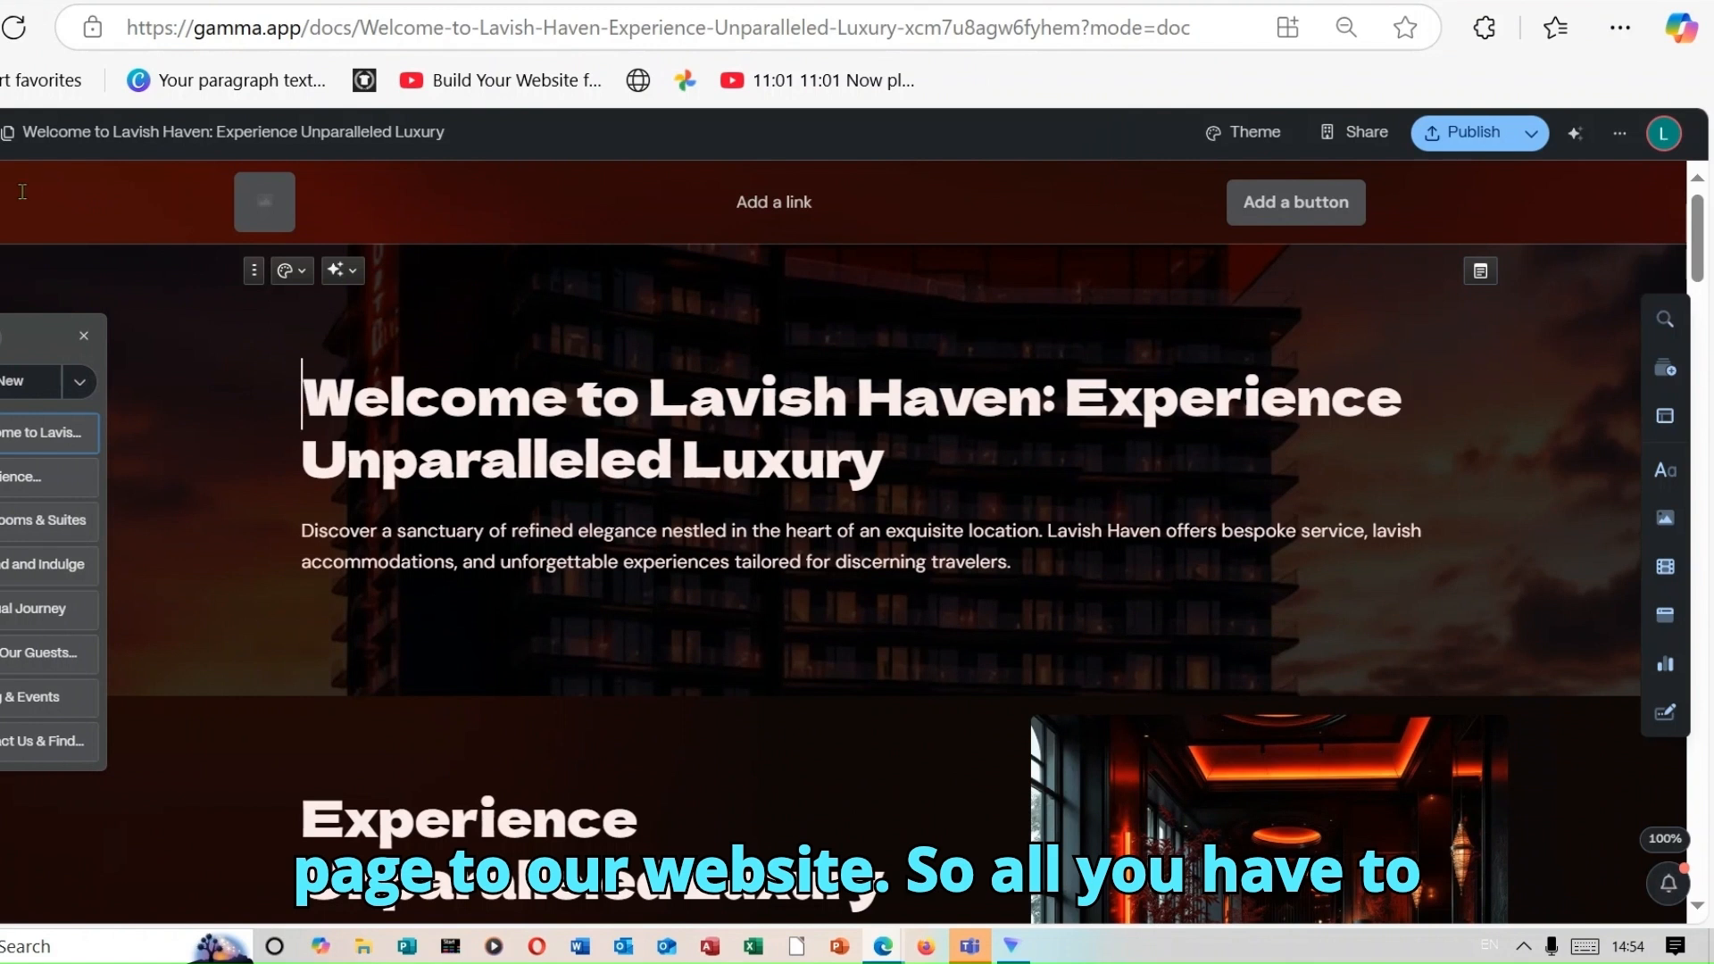
- Add a blank page to the Lavish Haven site from its list of pages
left_click(7, 136)
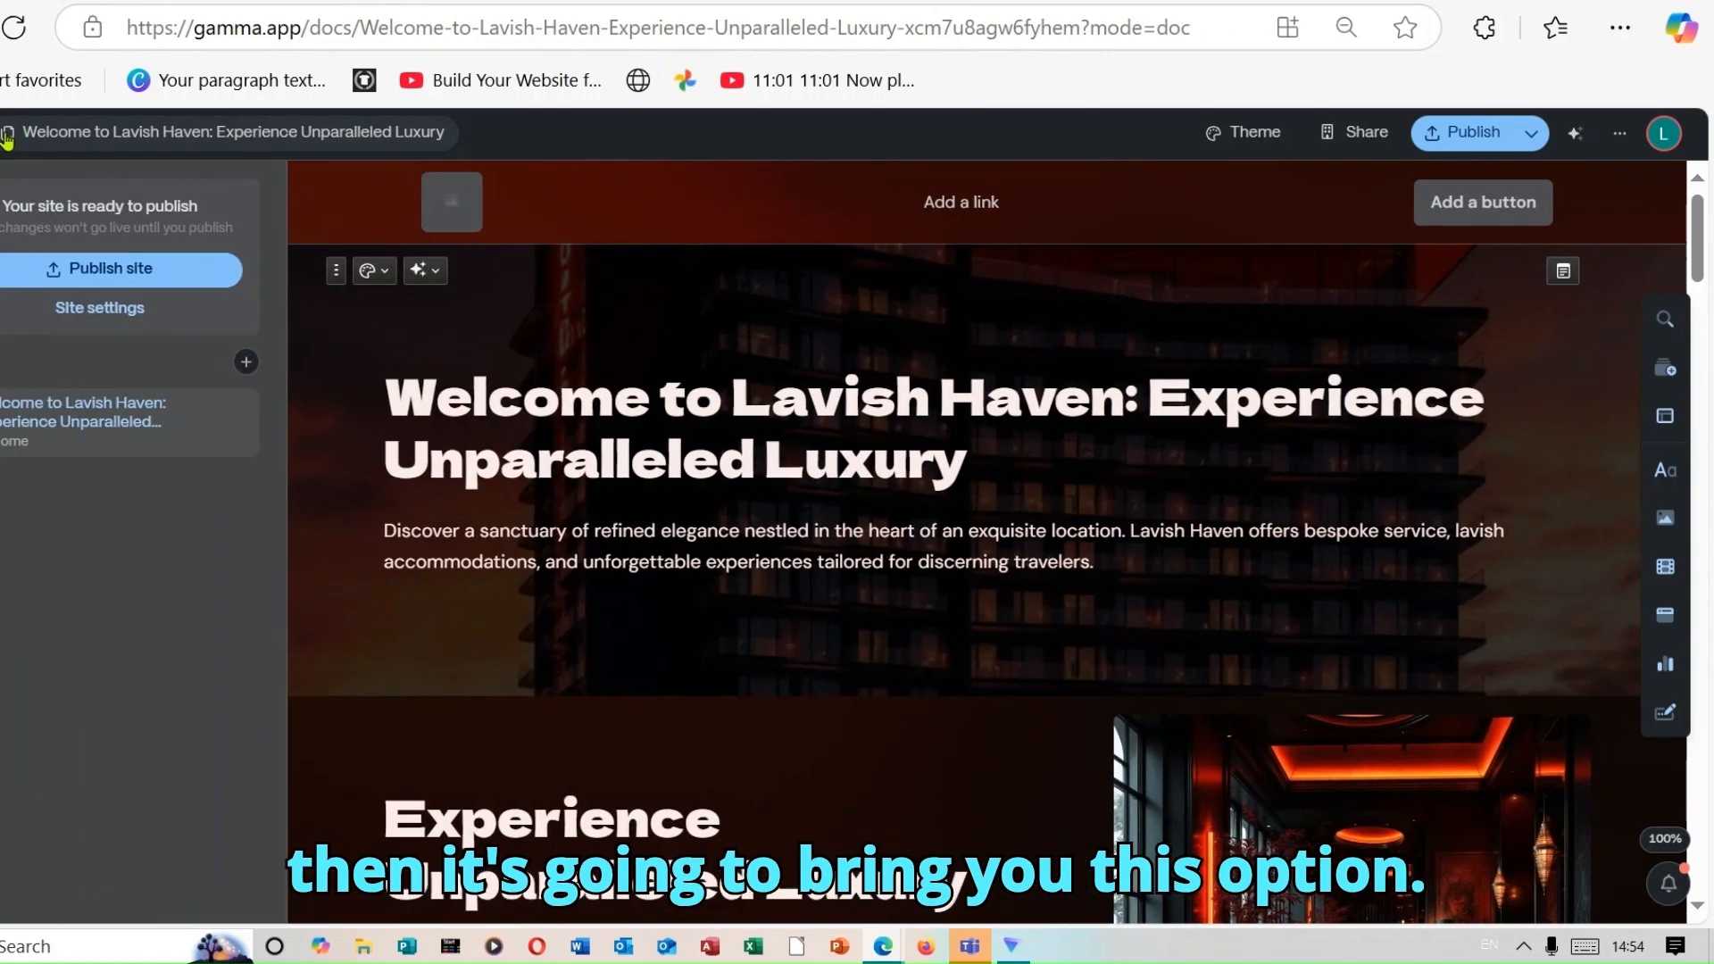
left_click(247, 364)
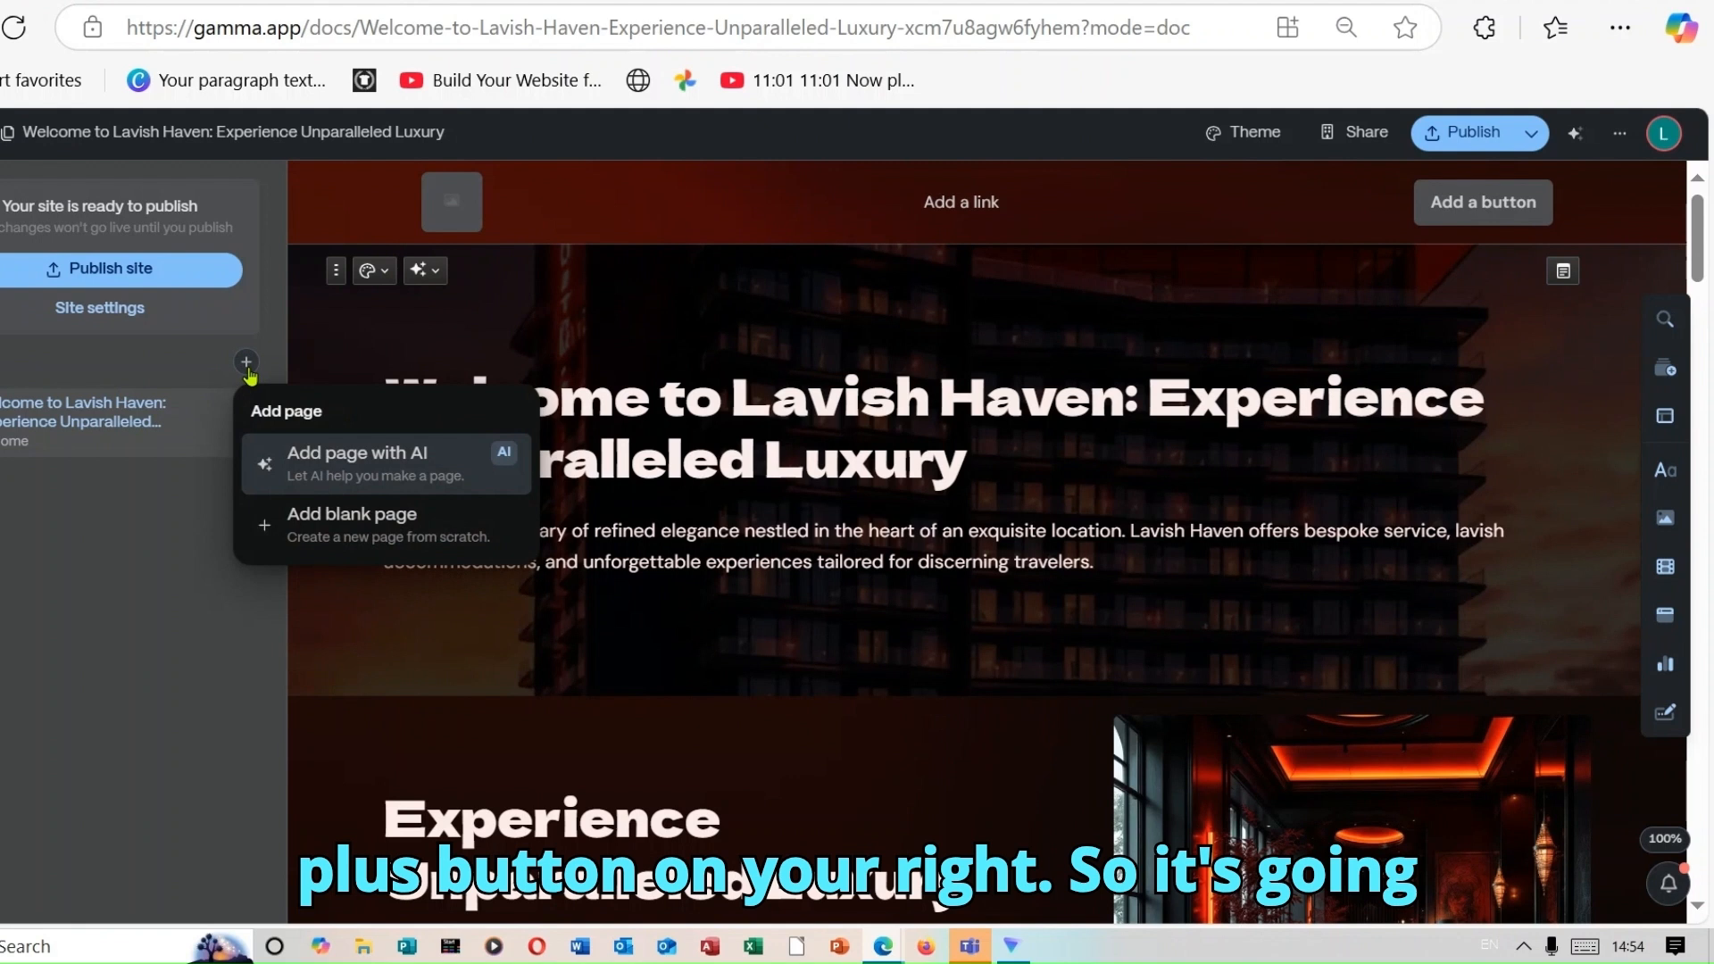
left_click(394, 532)
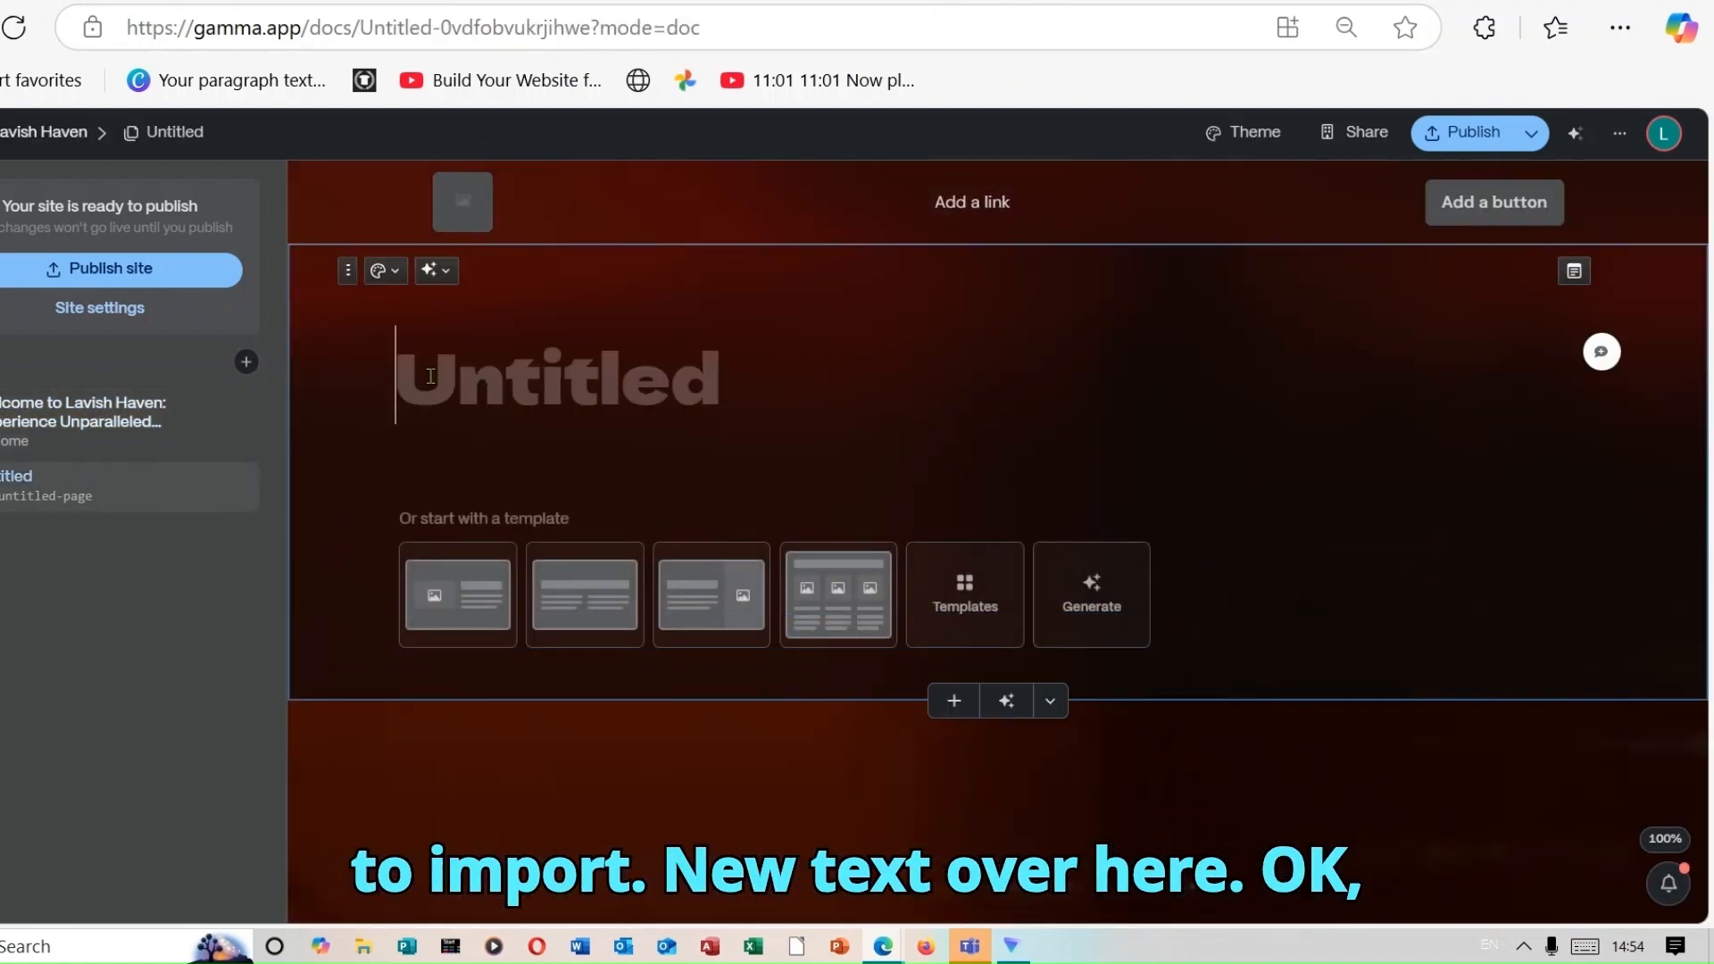
- Paste the Bonus Features text into the blank page and improve the card's writing with AI
right_click(430, 376)
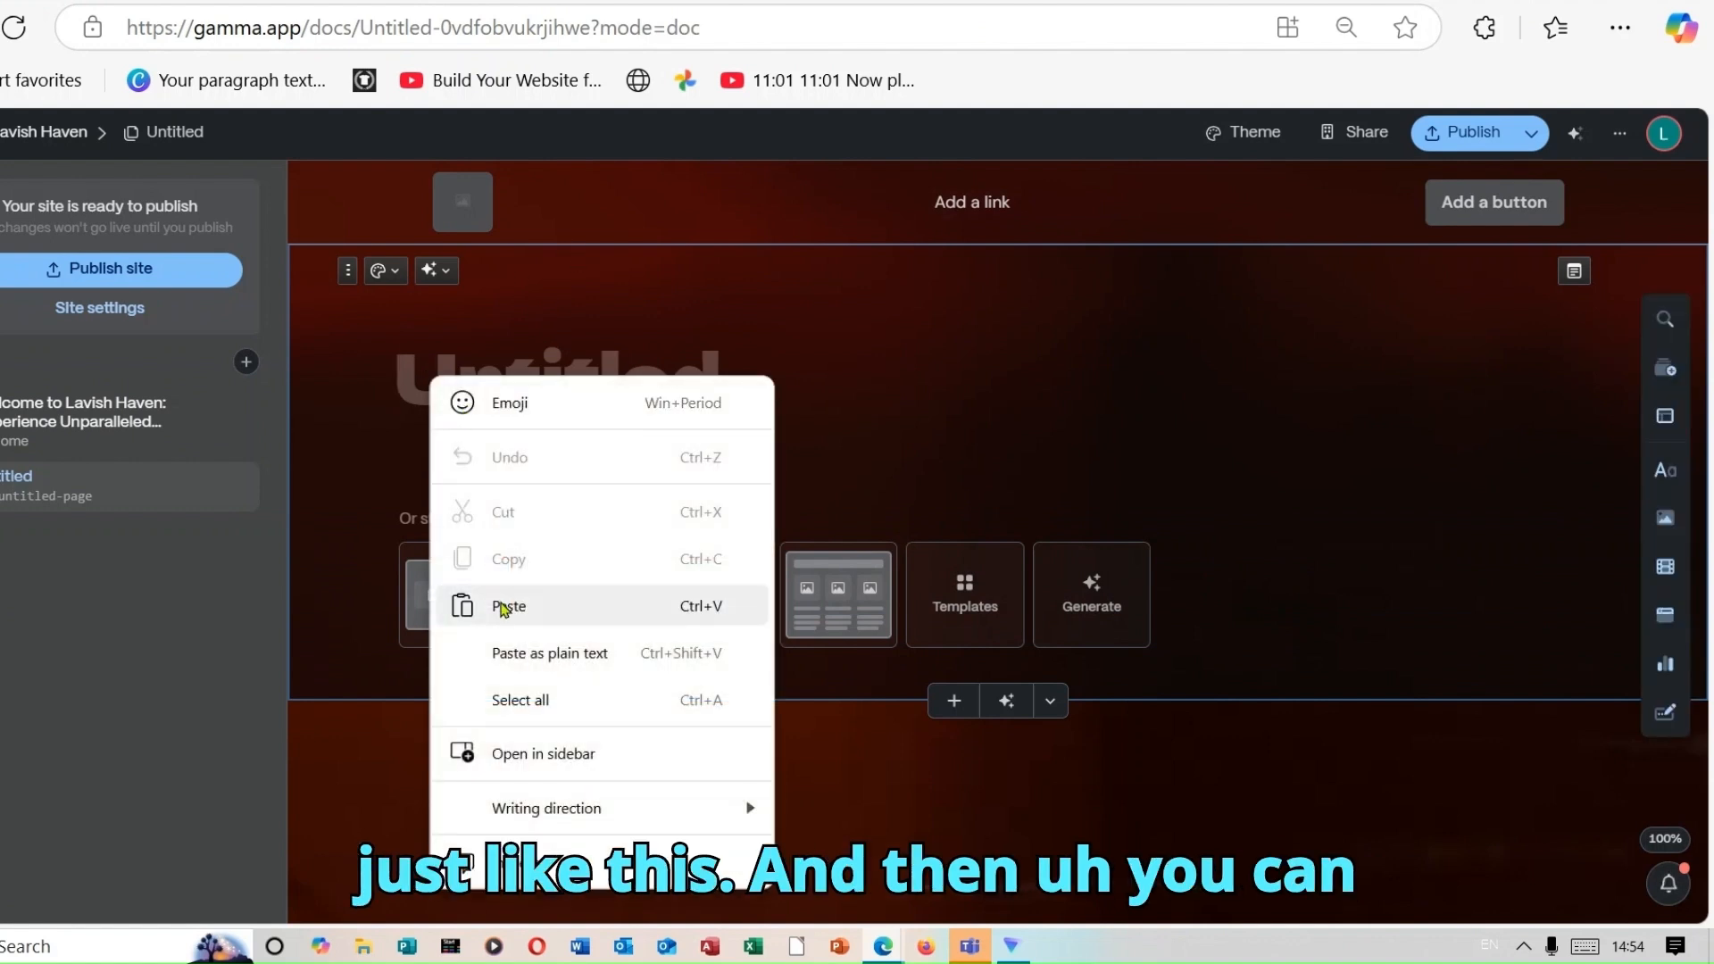
left_click(501, 604)
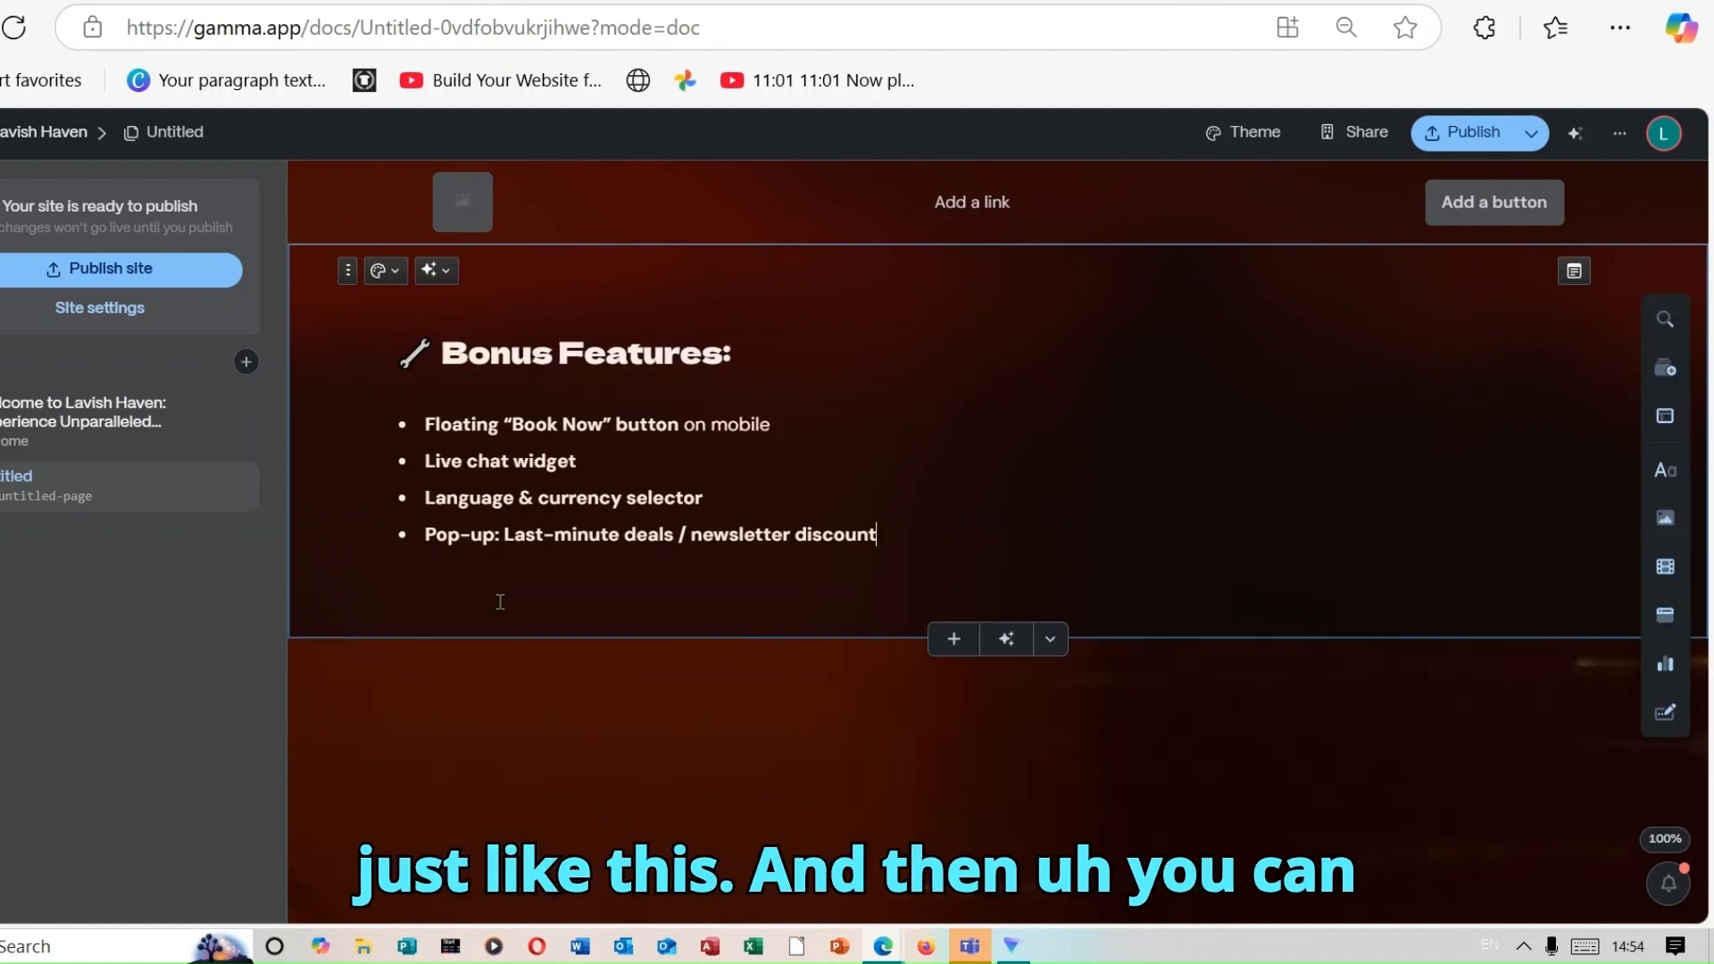
left_click(437, 272)
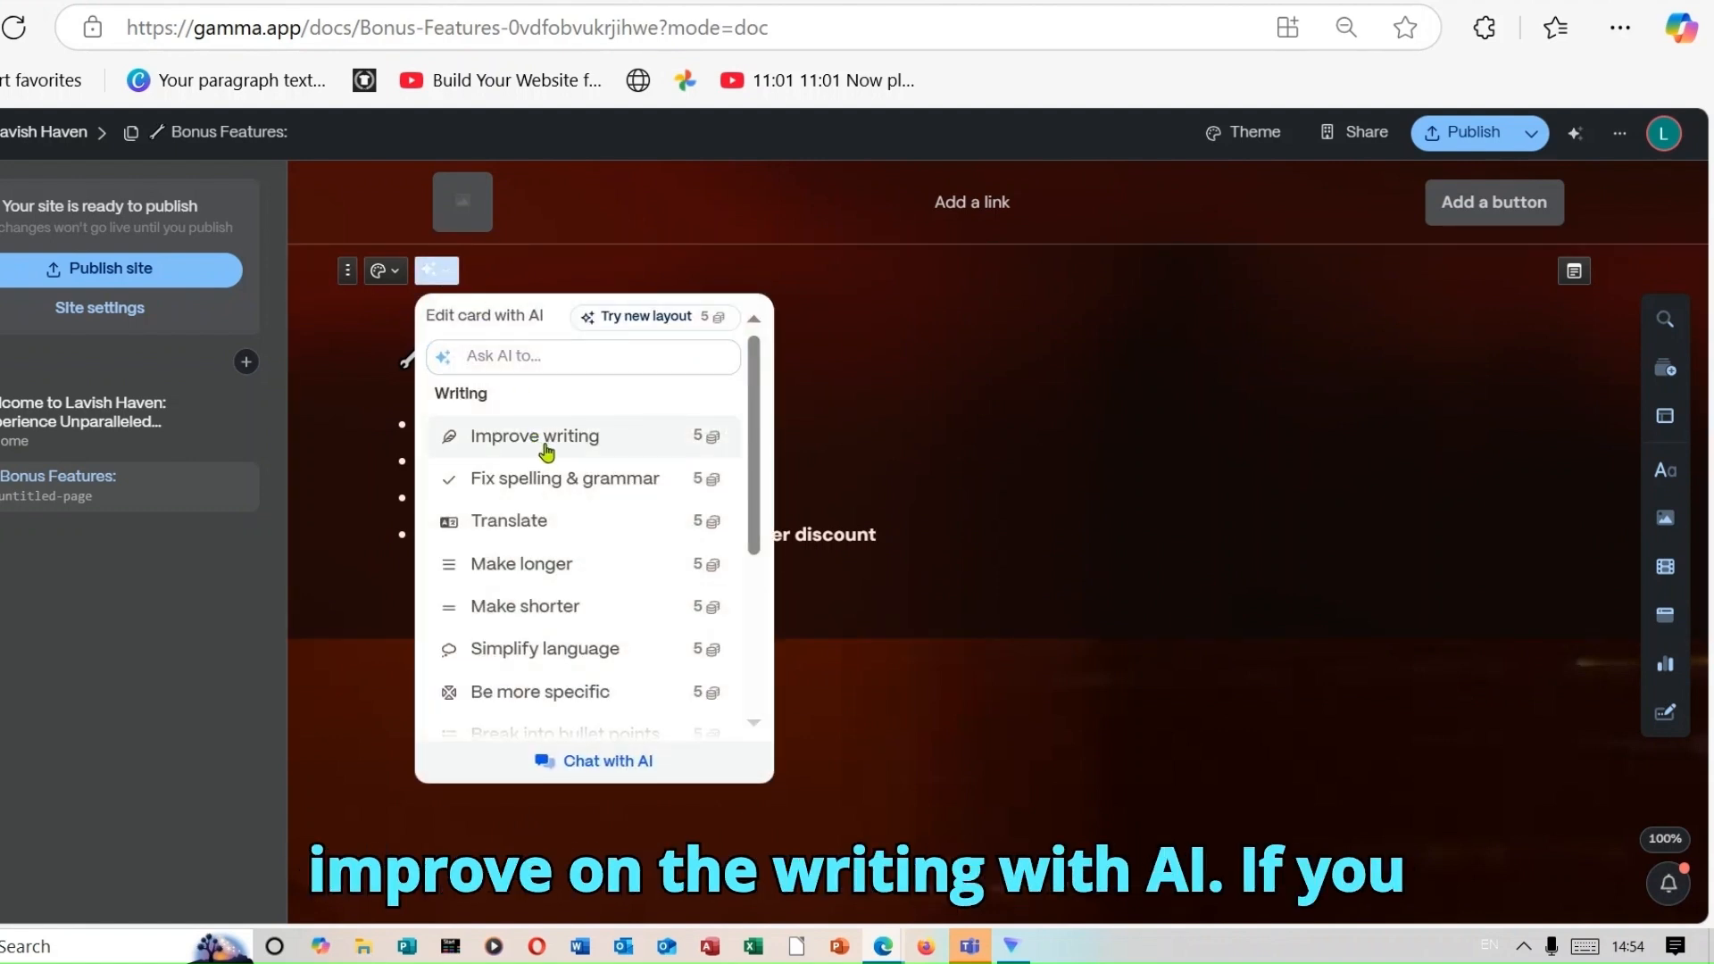
left_click(546, 454)
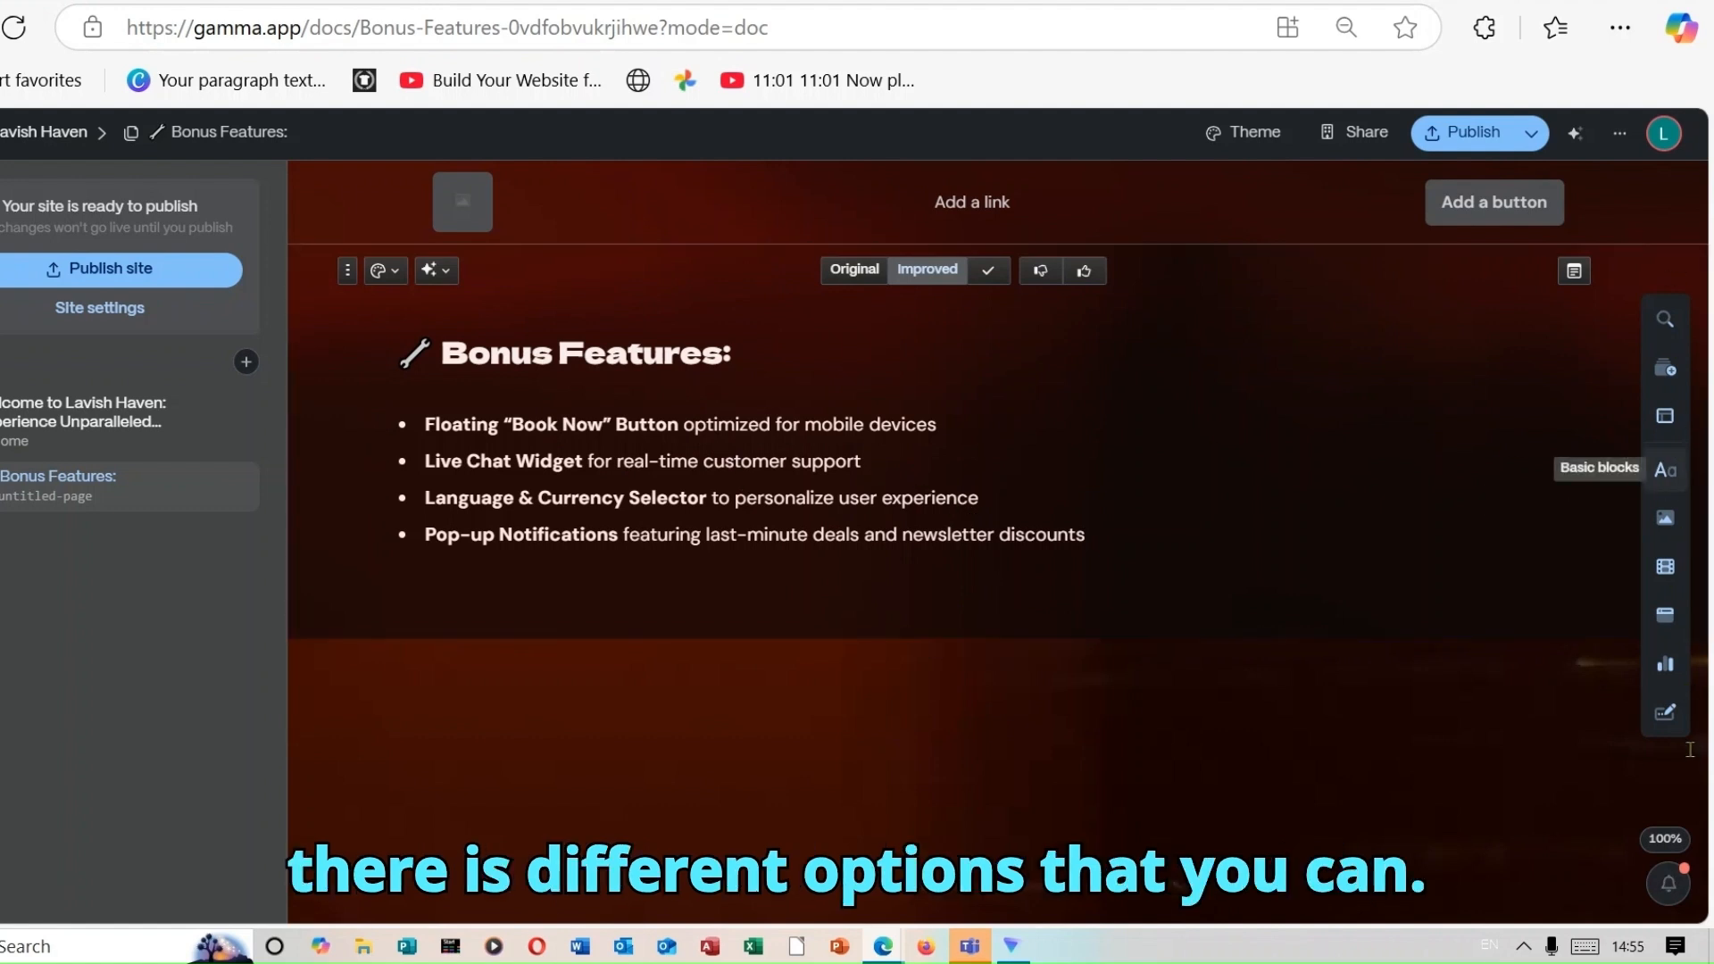
- Insert a three-column layout above the Bonus Features heading
left_click(1666, 423)
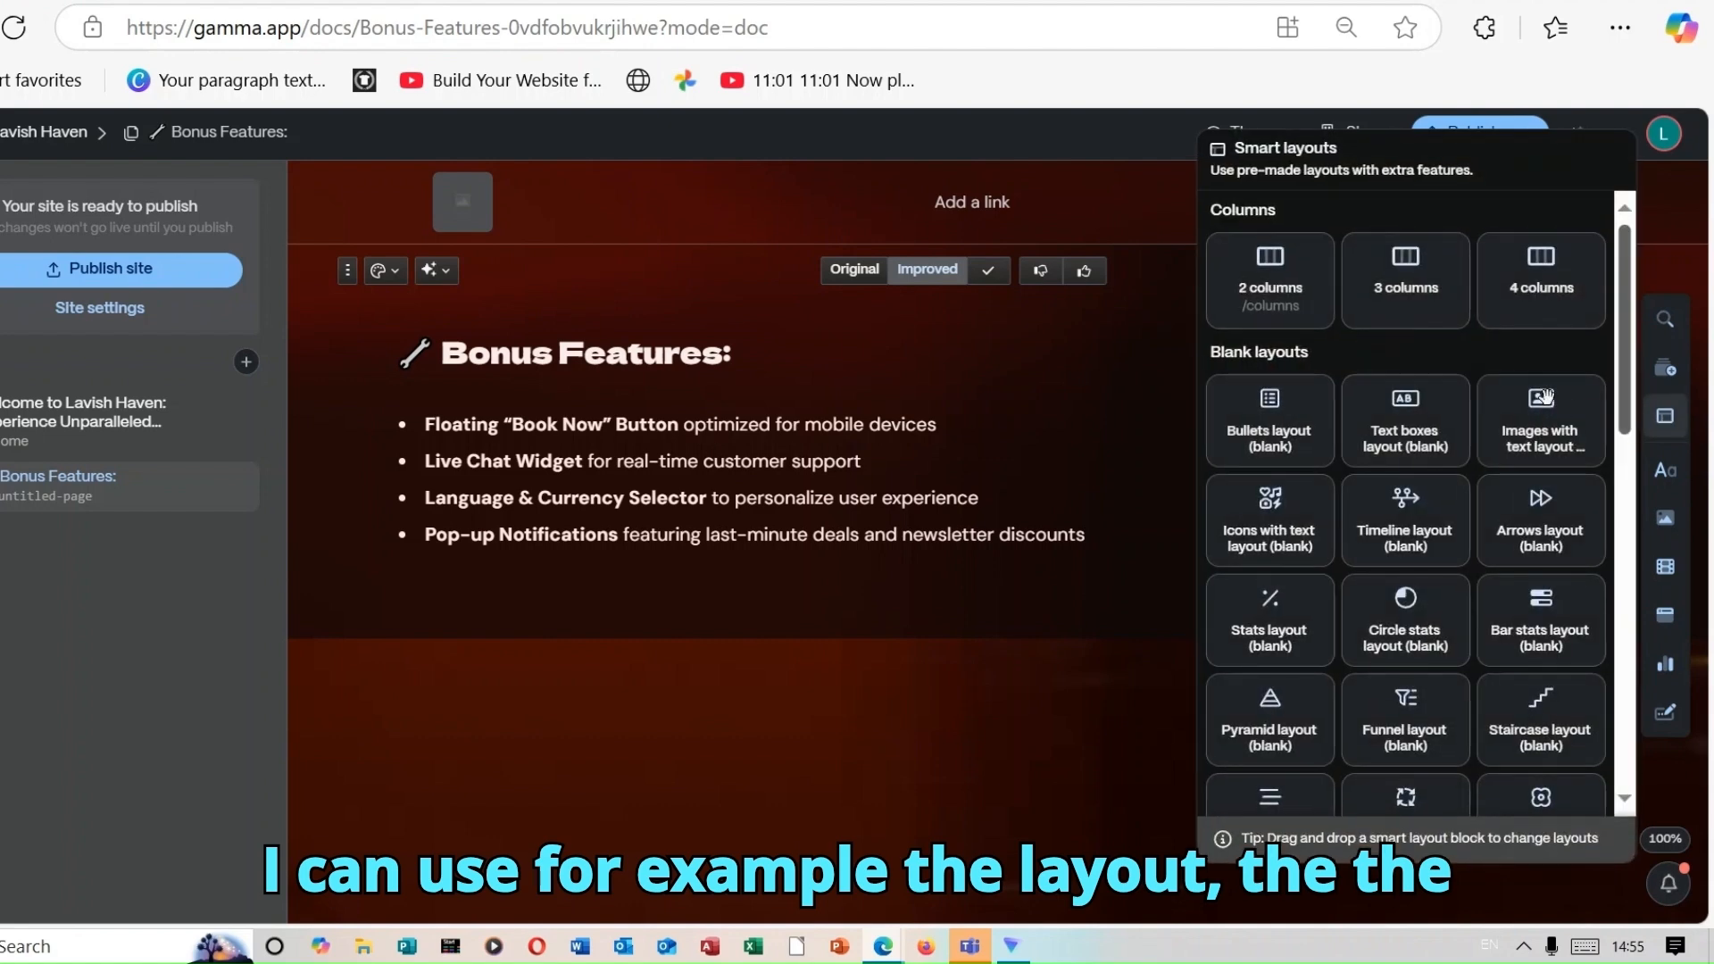
left_click(1415, 278)
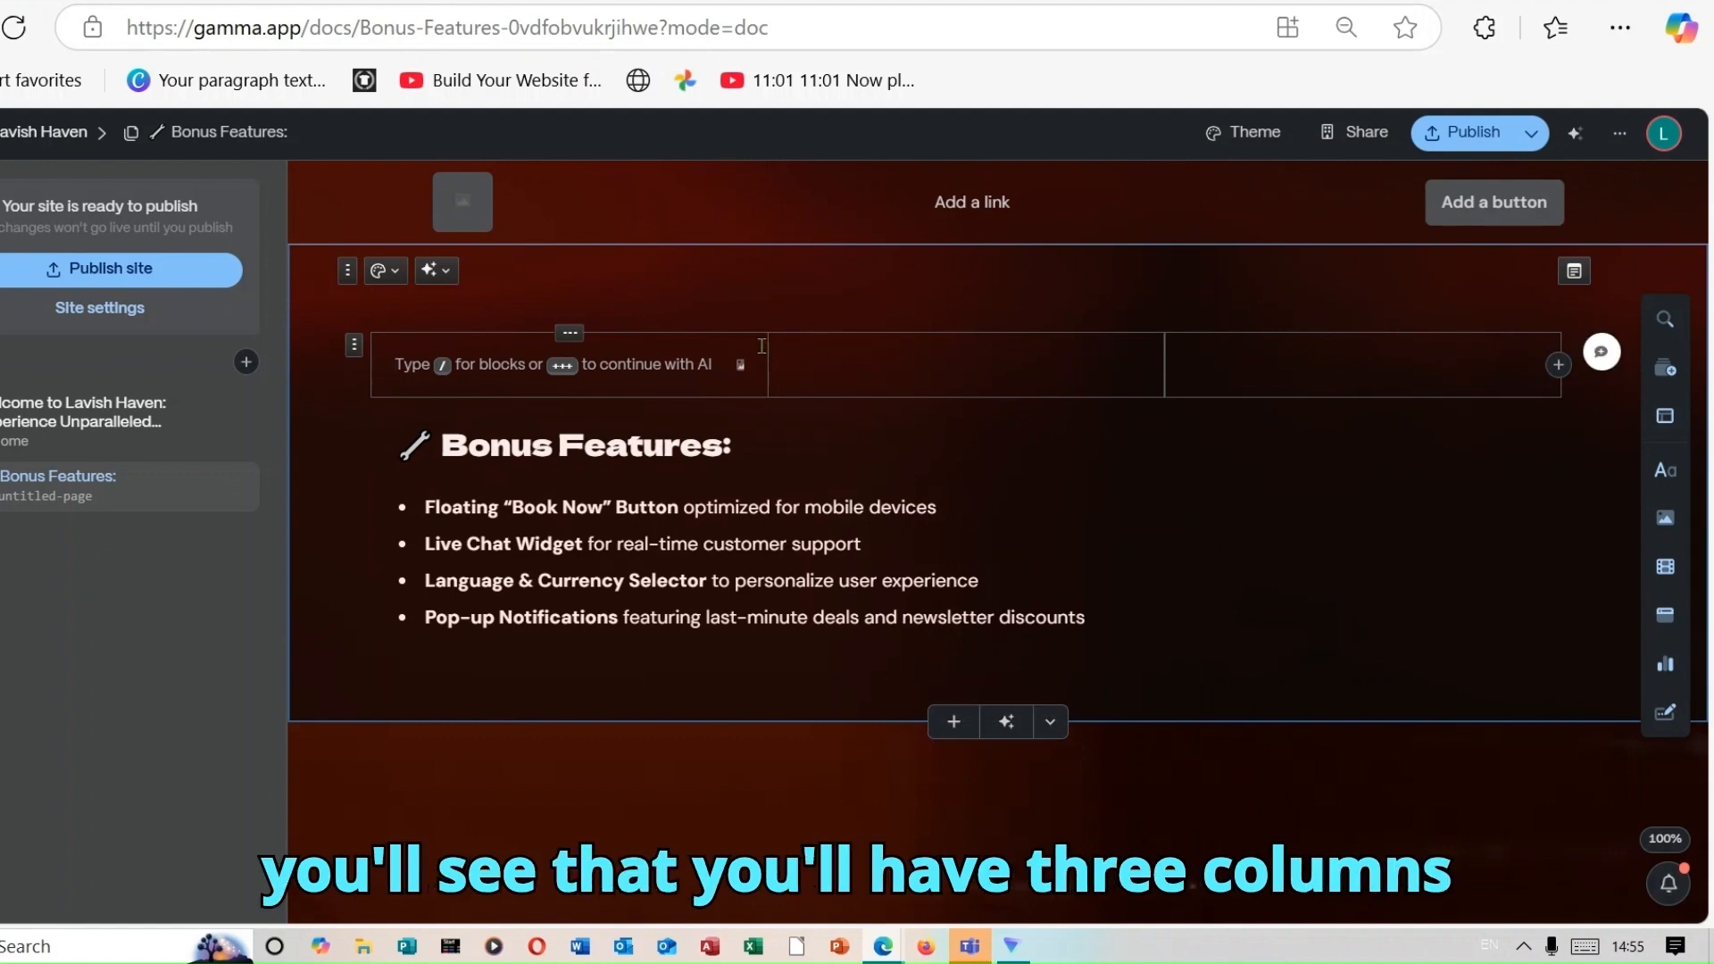
- Add an AI-generated image to the Bonus Features card
left_click(436, 268)
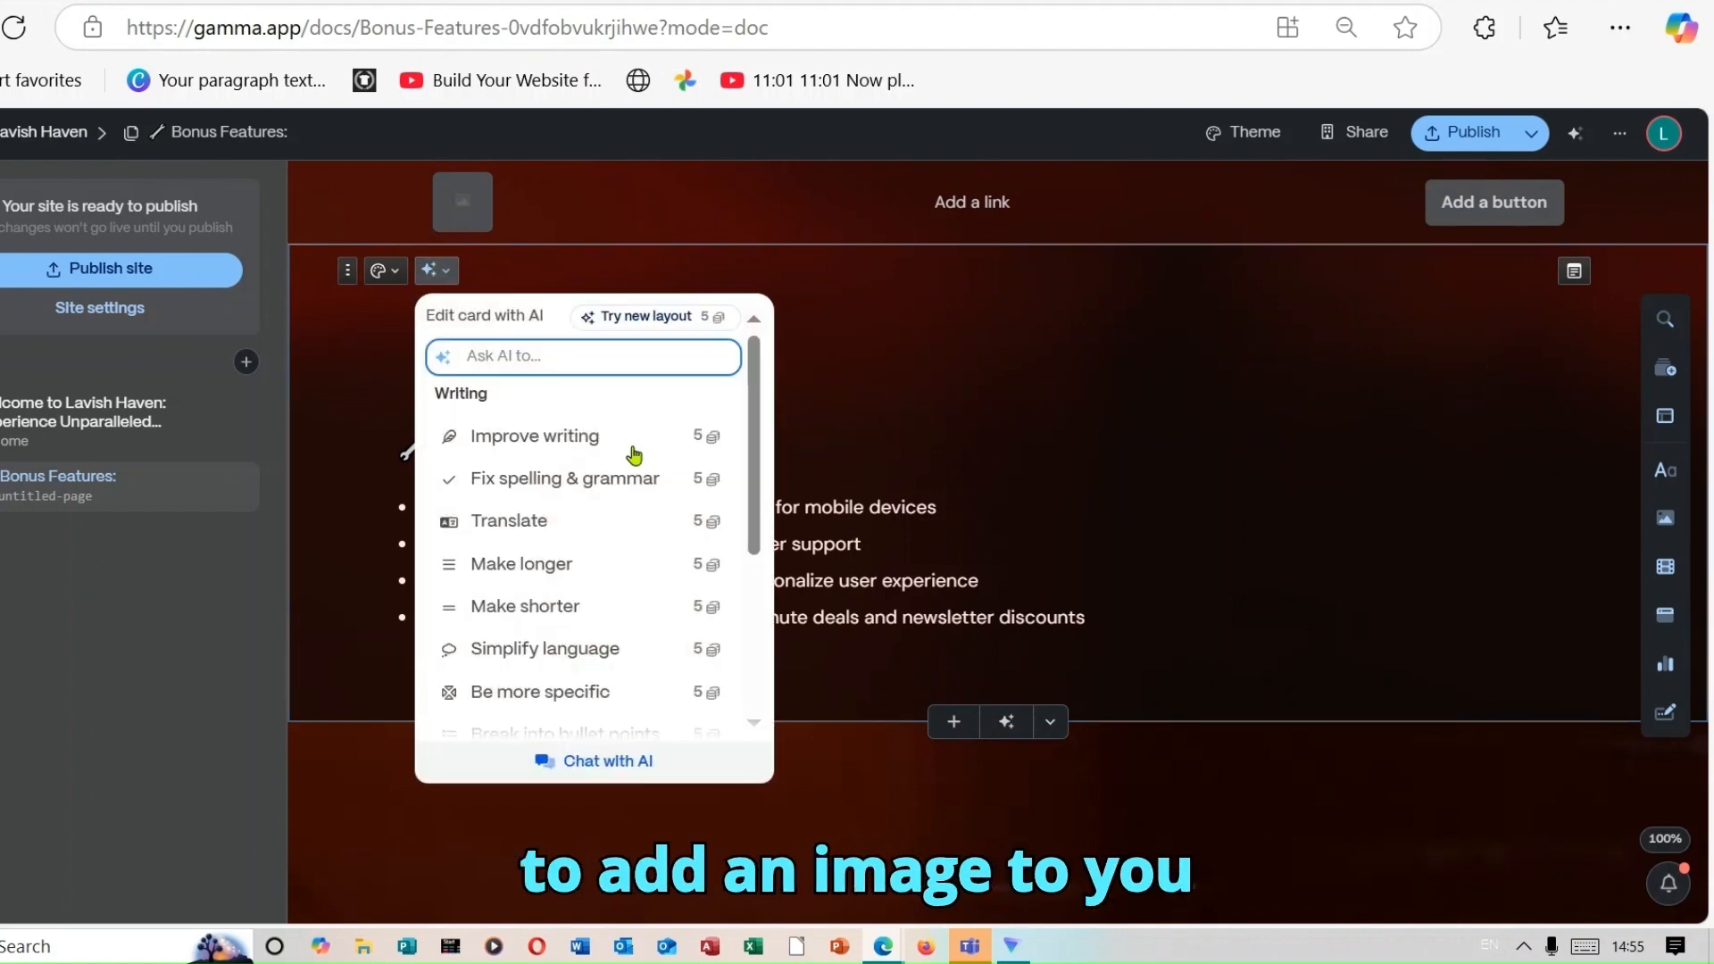
scroll(761, 661, "down", 3)
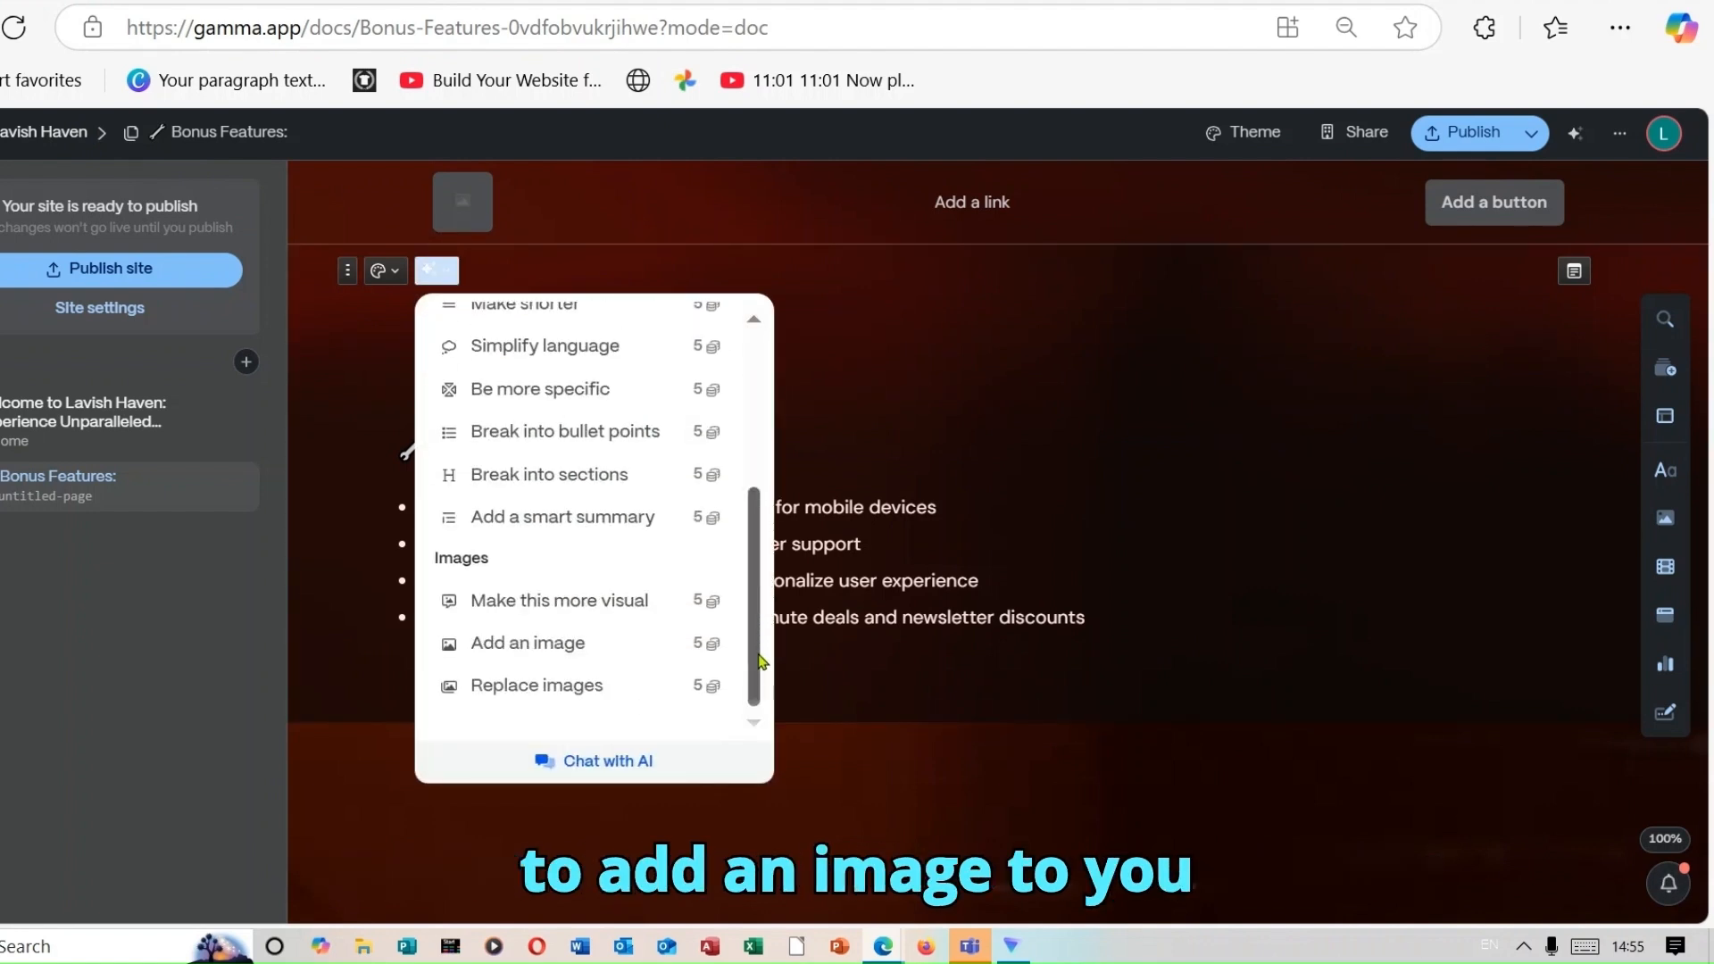
left_click(596, 647)
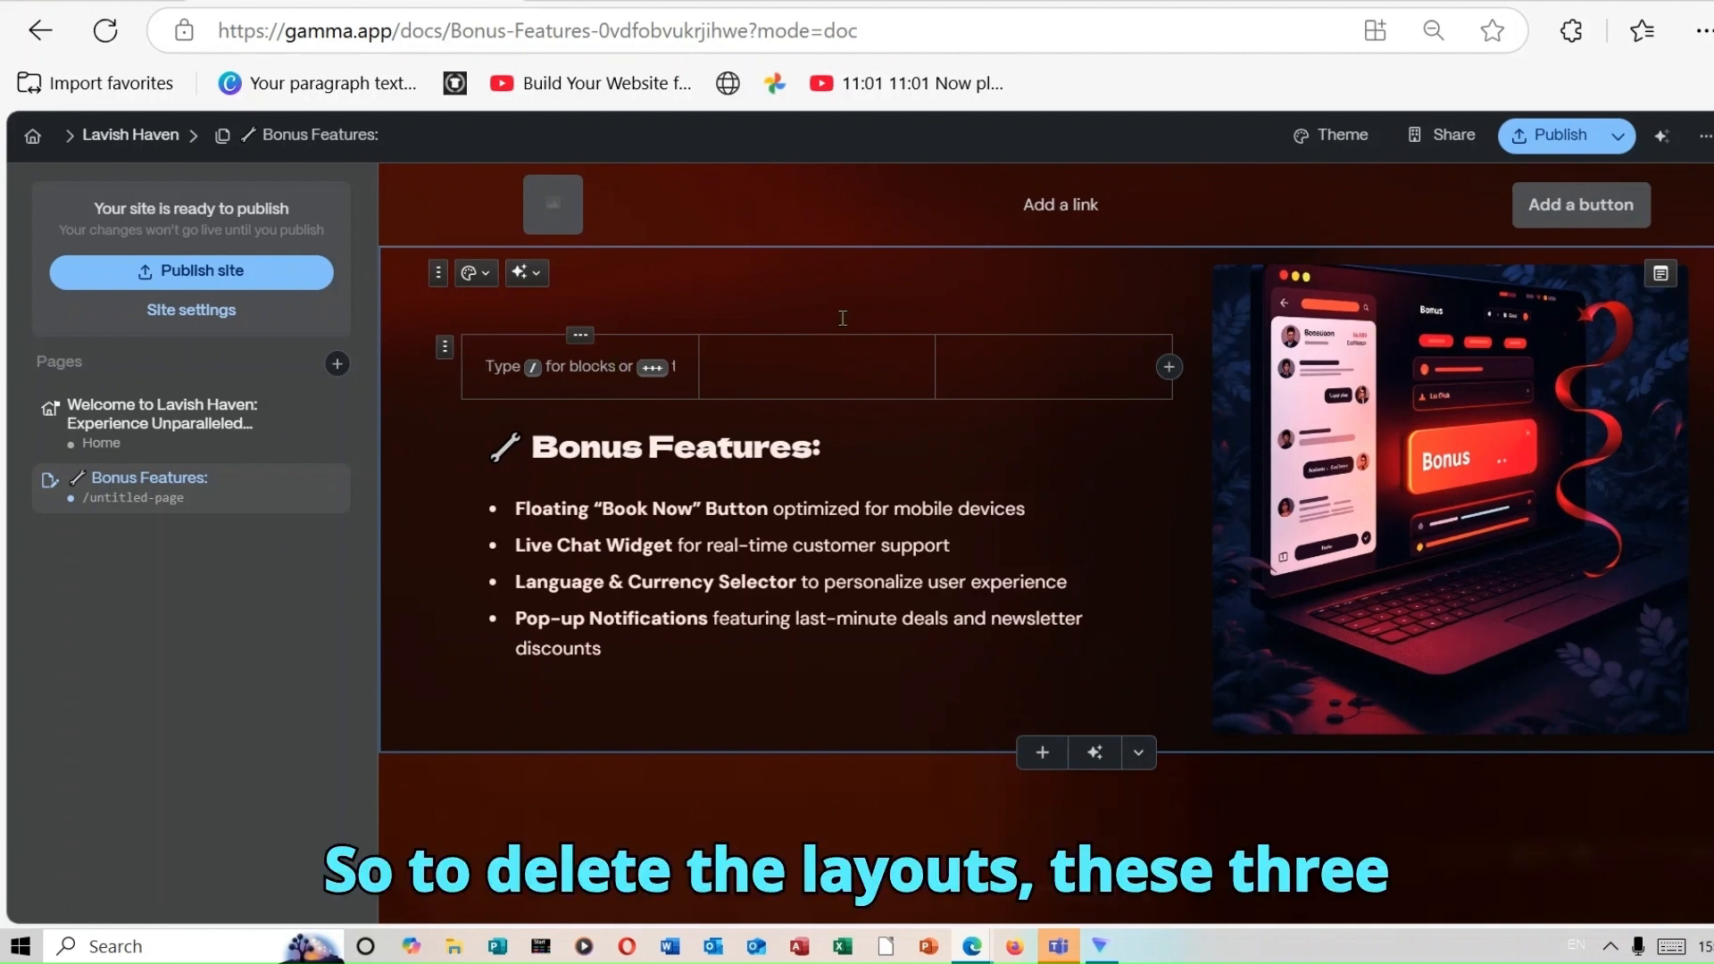
- Delete the empty three-column block from the Bonus Features card
left_click(446, 349)
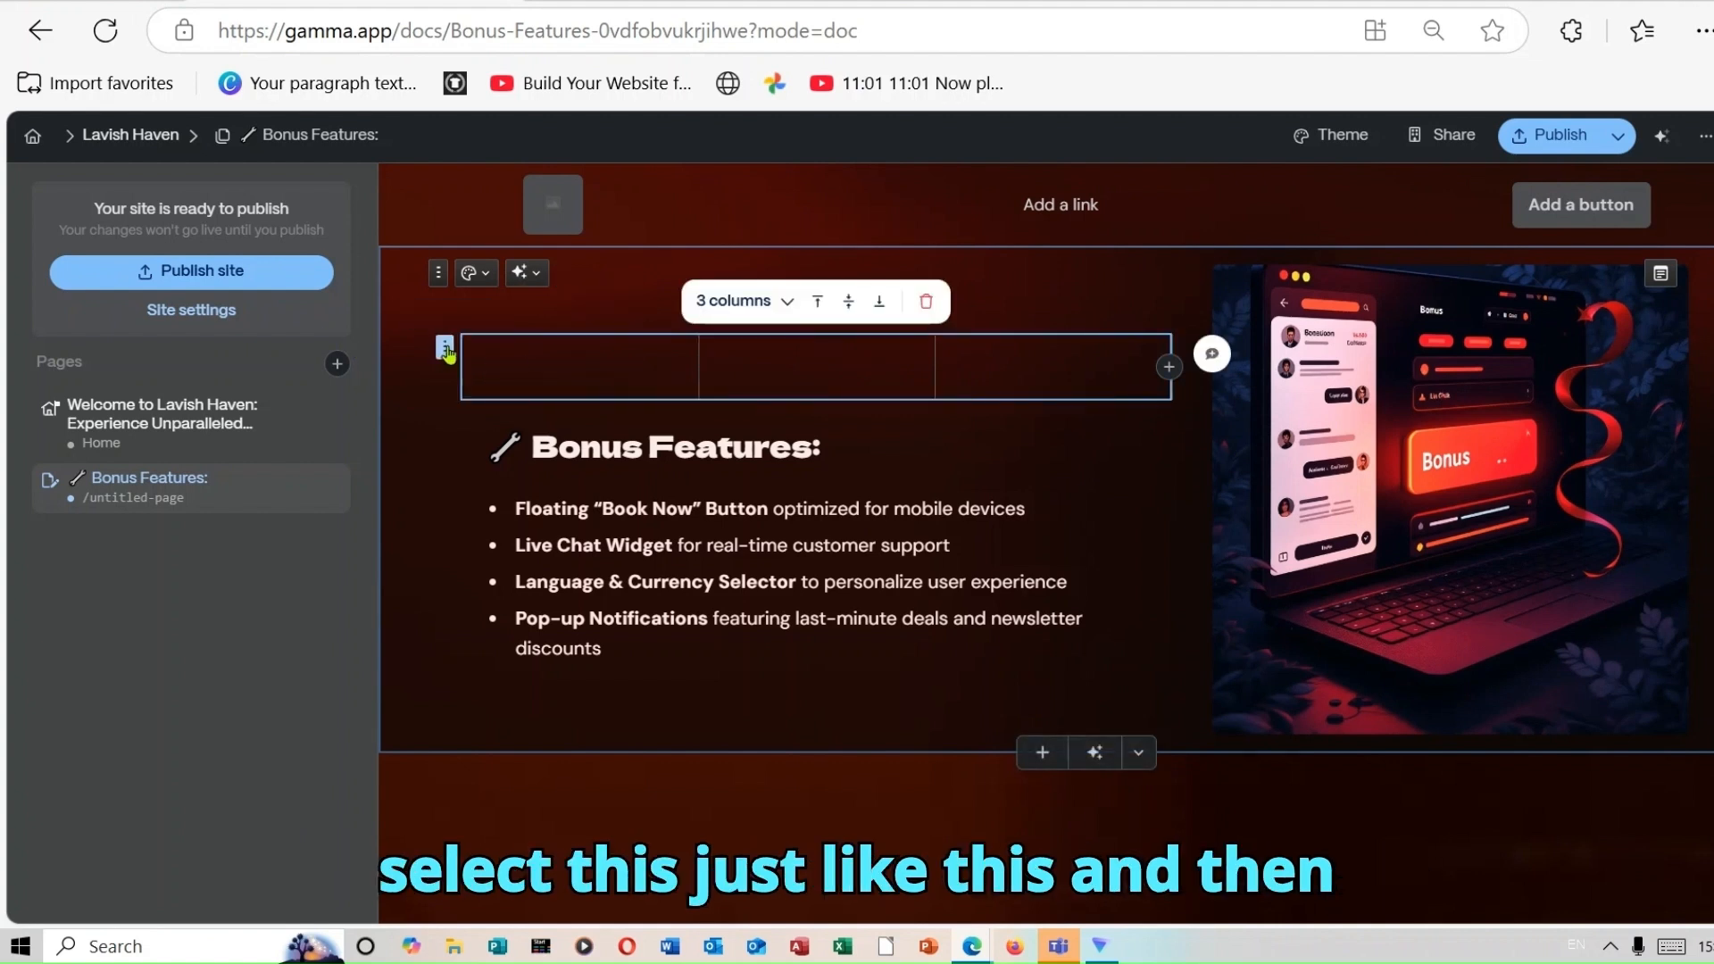
left_click(927, 302)
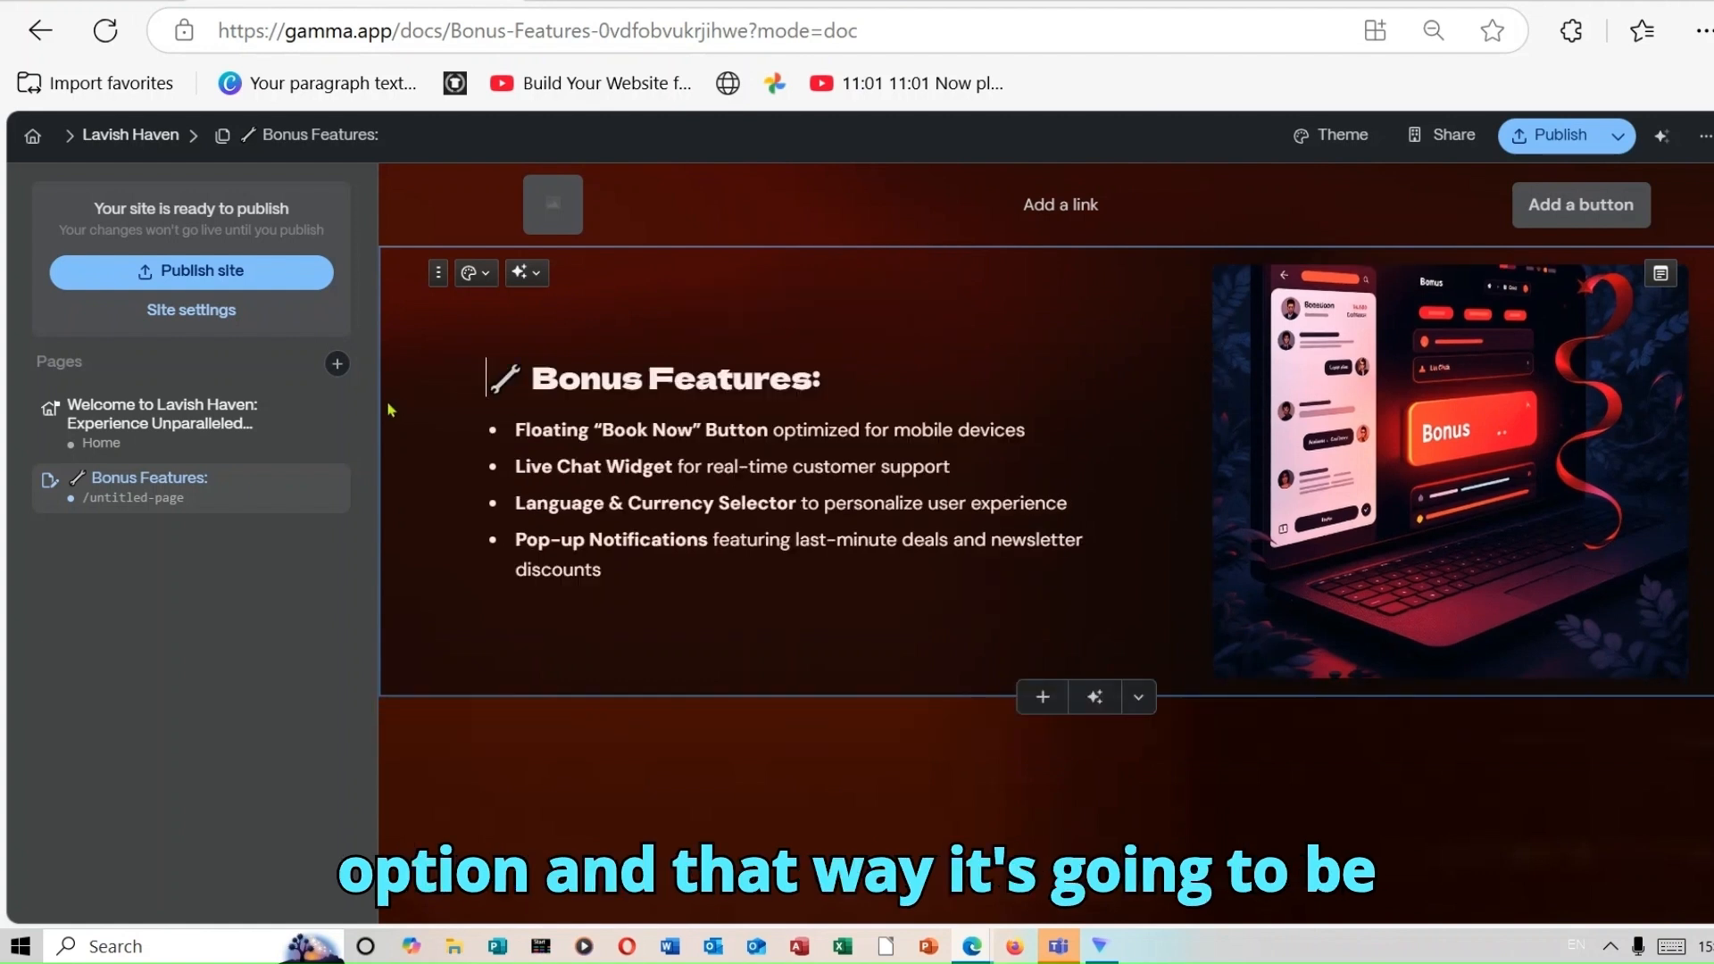
- Open the Welcome to Lavish Haven home page and upload a logo image into its header
left_click(246, 409)
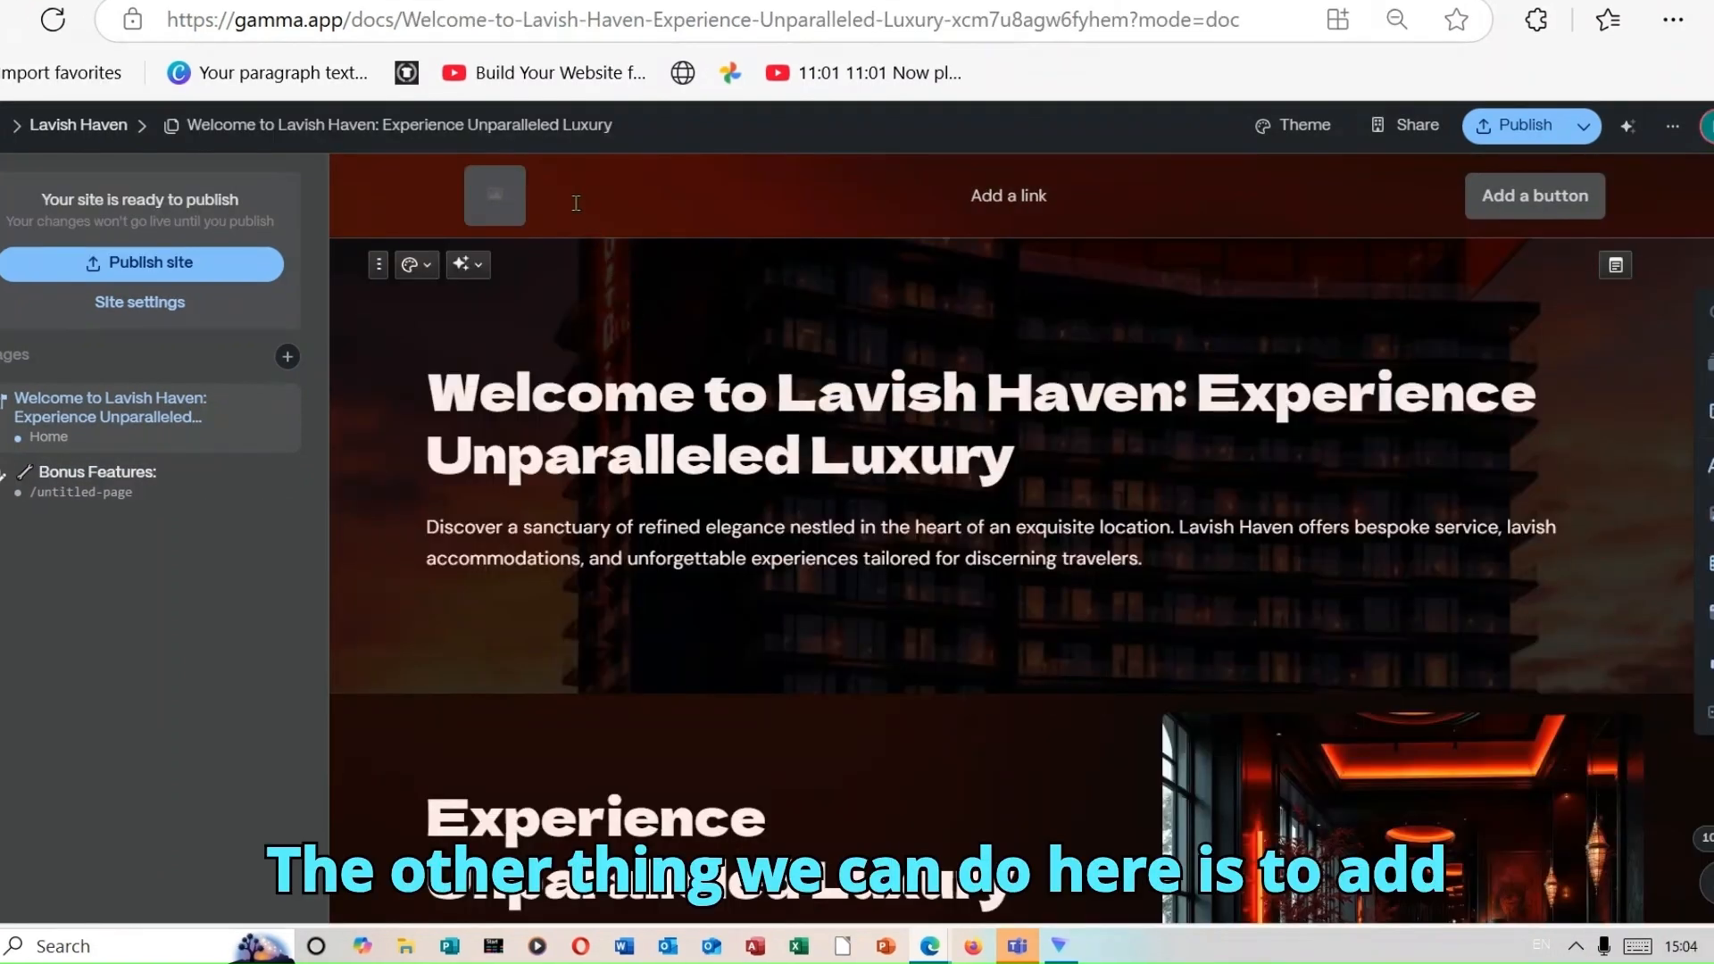
left_click(495, 196)
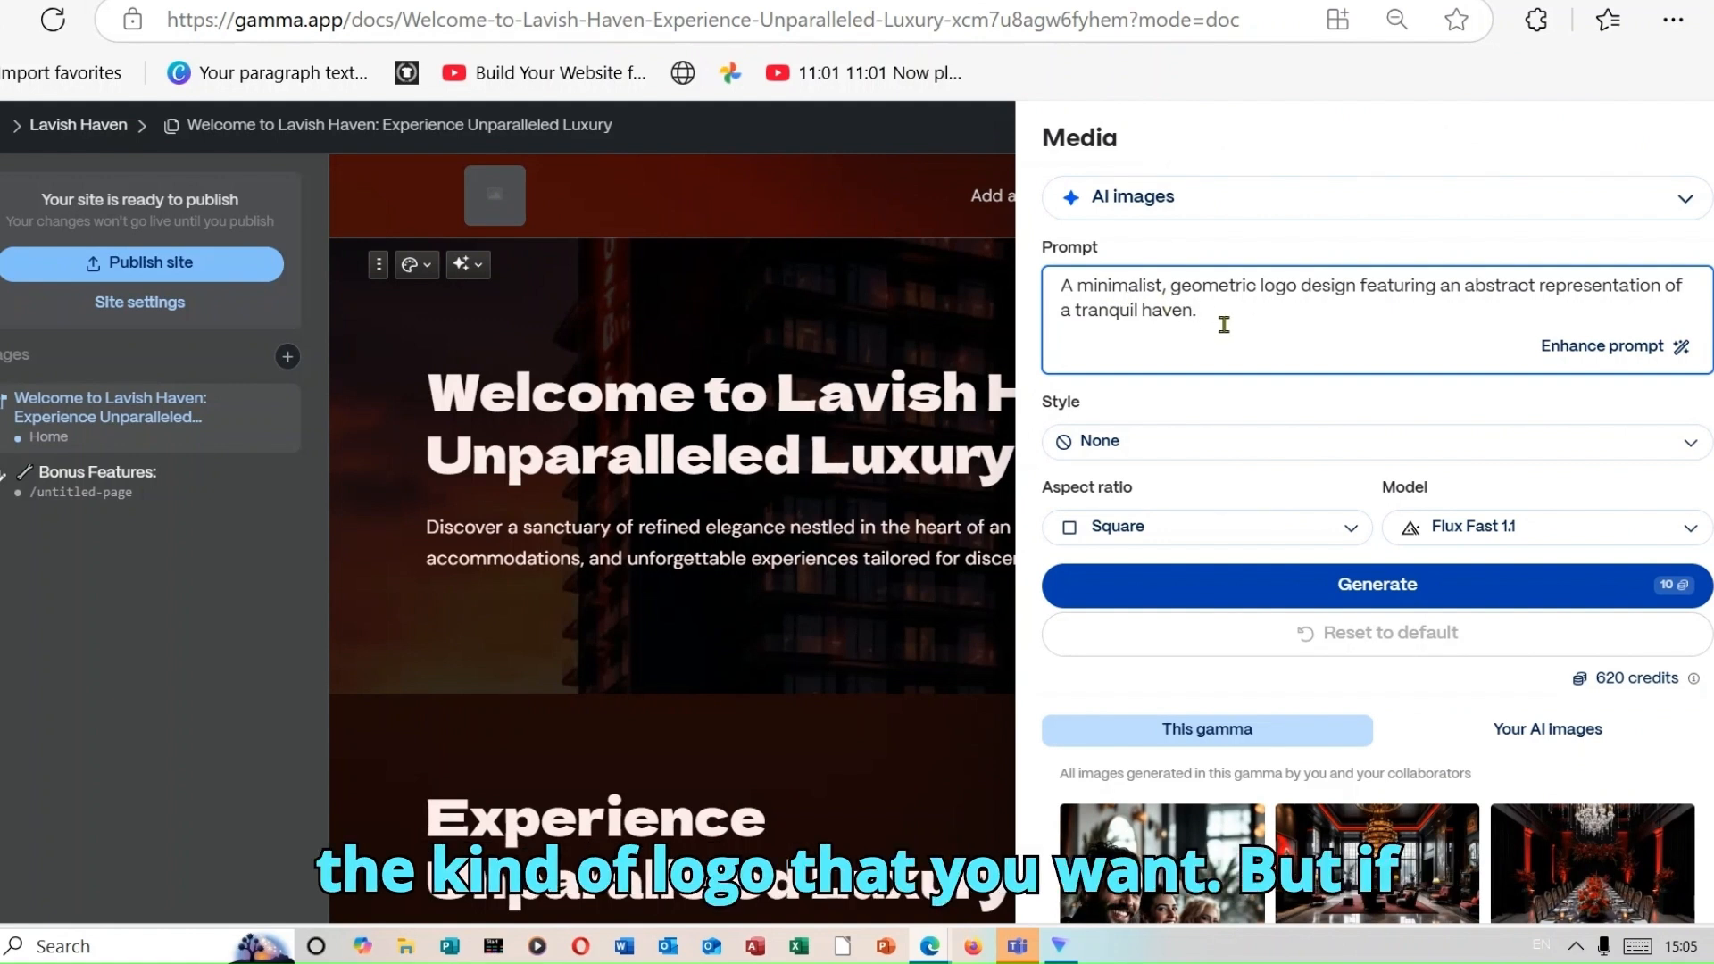
left_click(1219, 209)
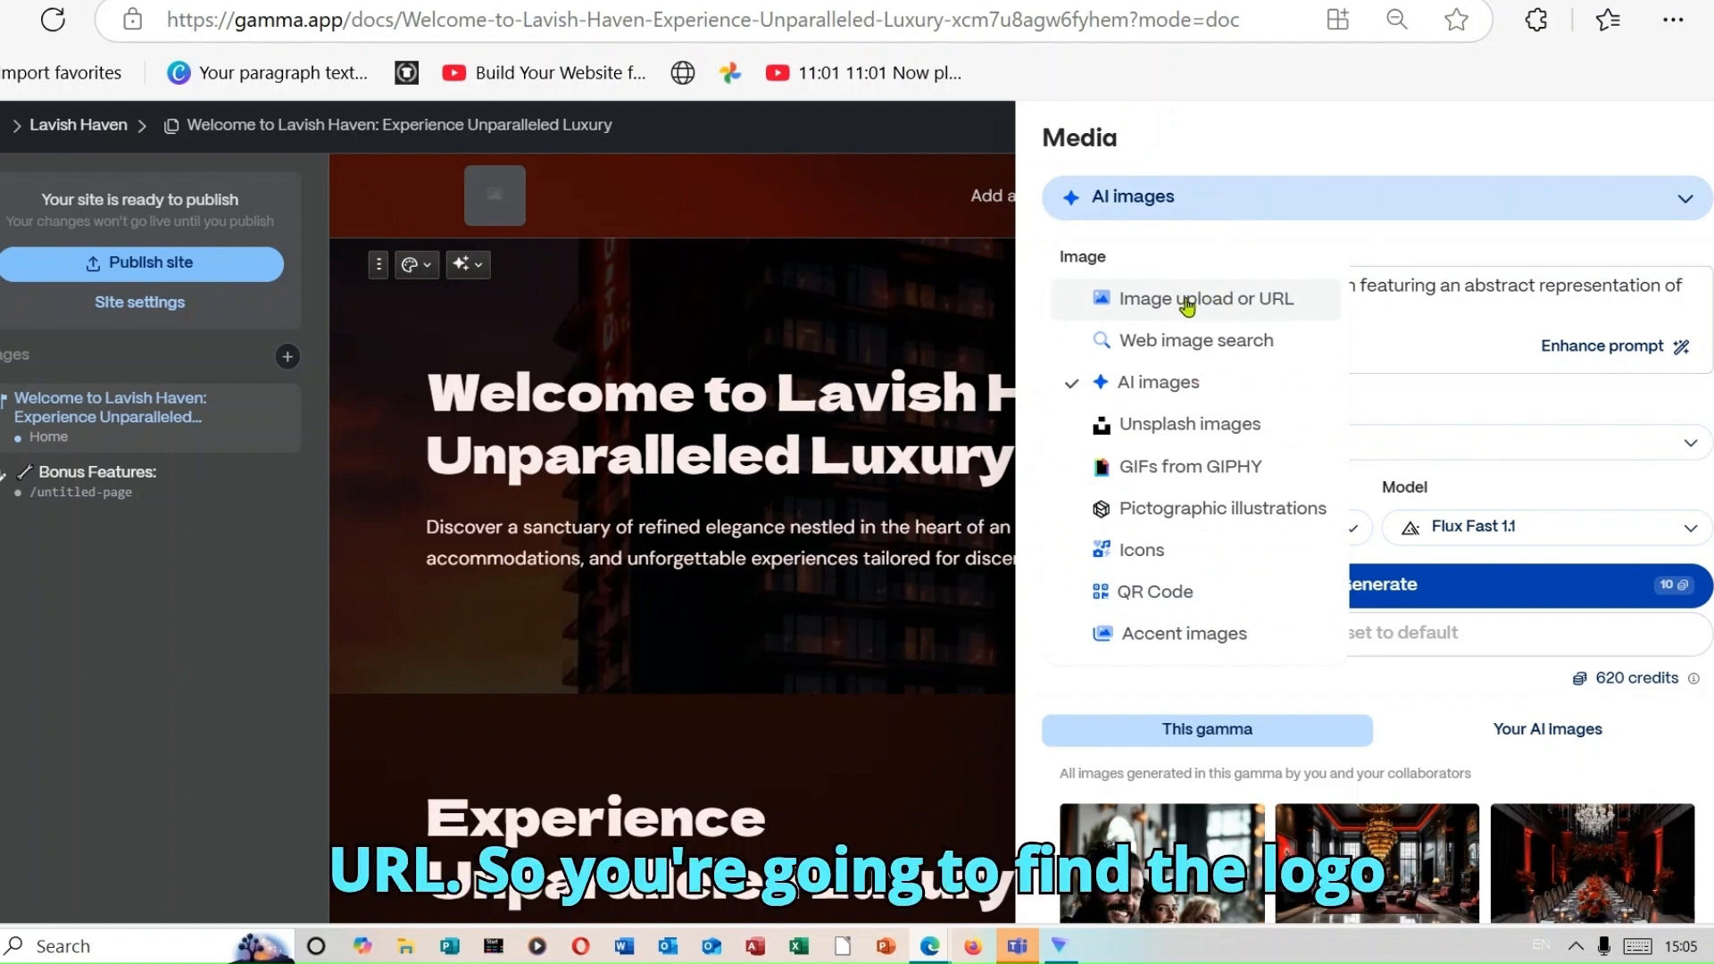
left_click(1186, 304)
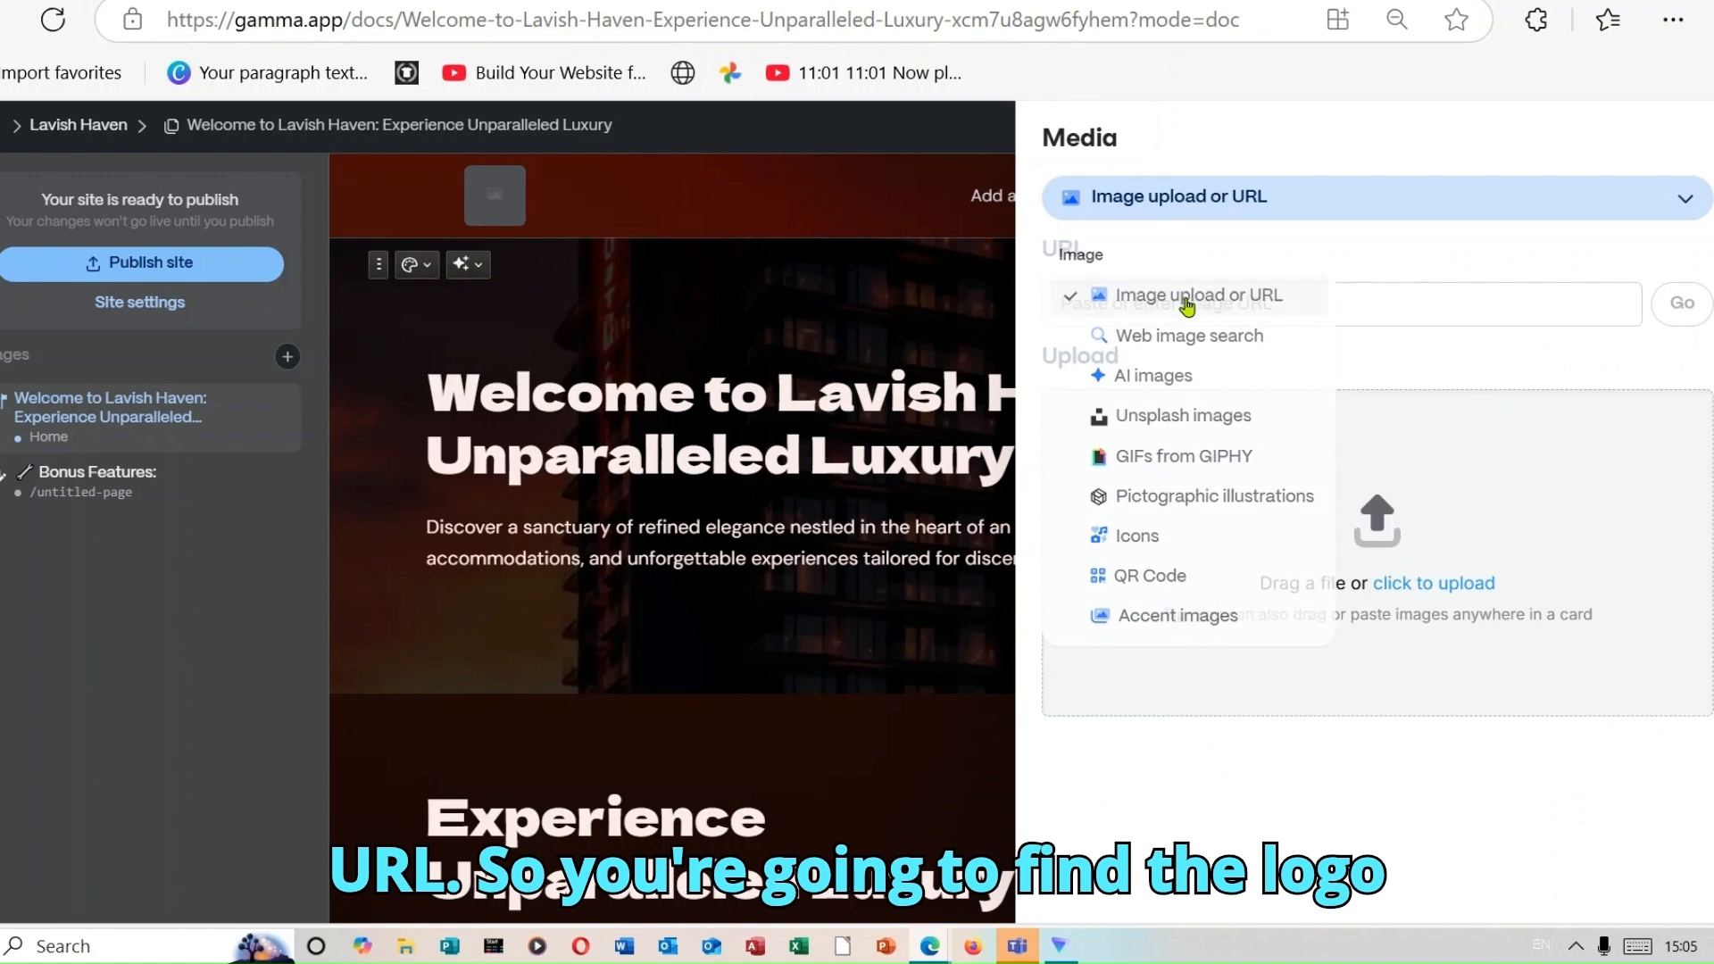
left_click(1385, 536)
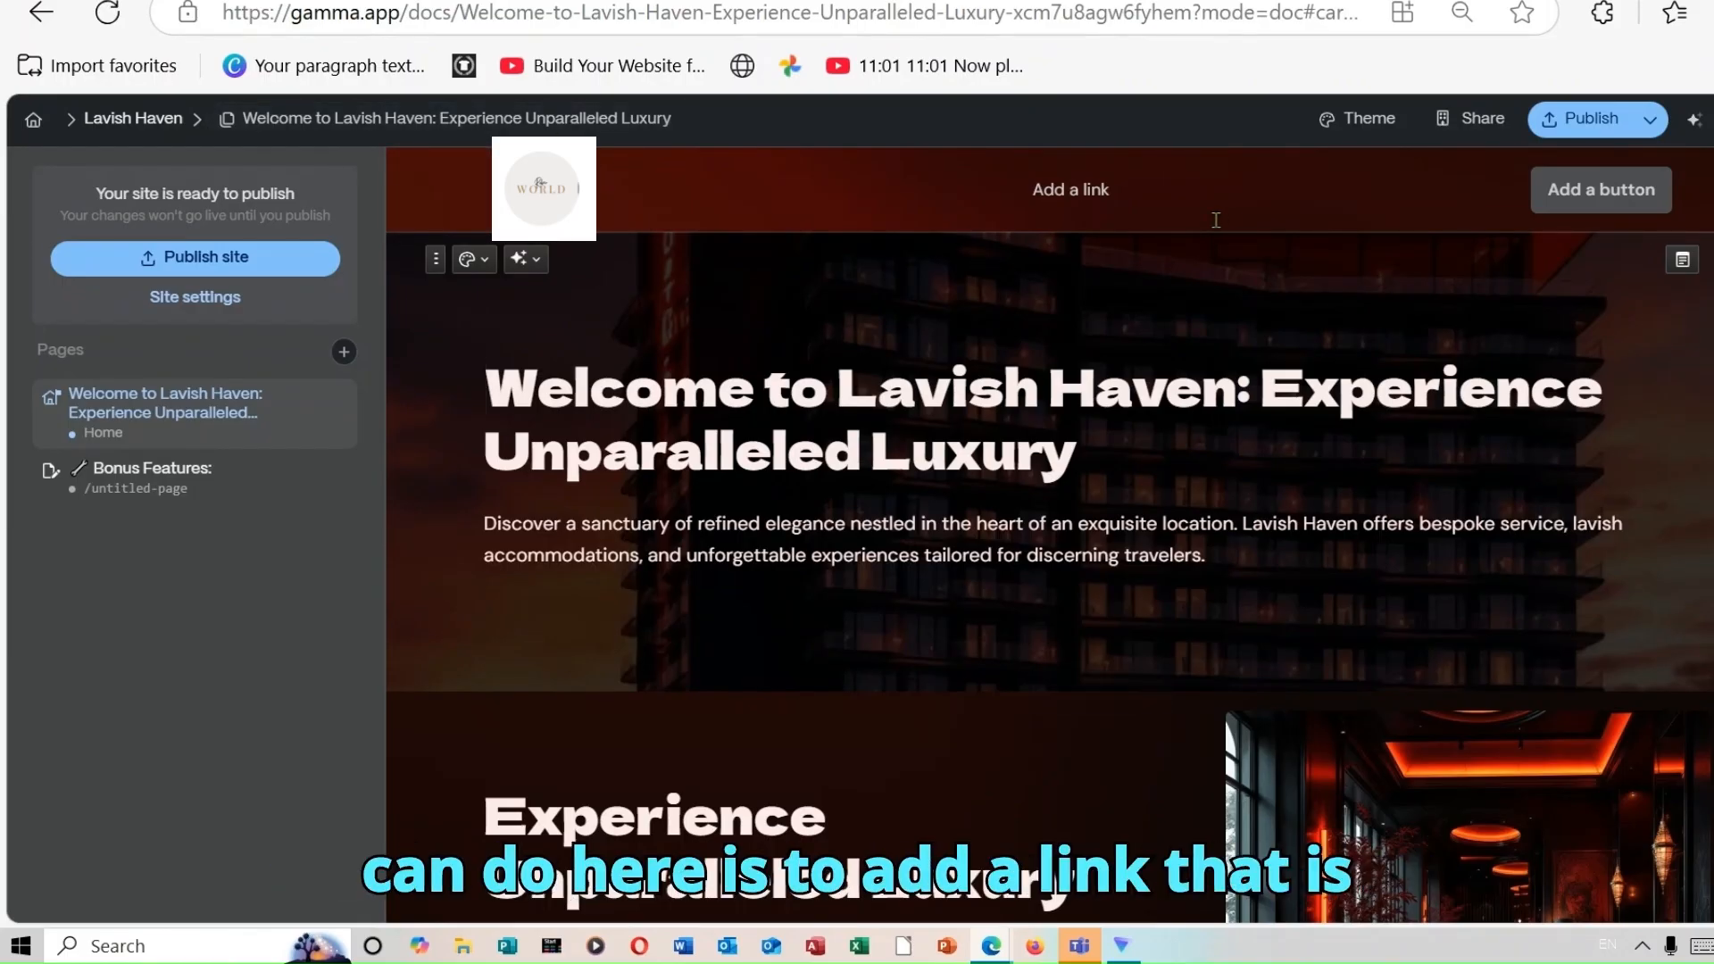
- Add a header link labelled ROOMS that leads to the Our Rooms & Suites card
left_click(1079, 192)
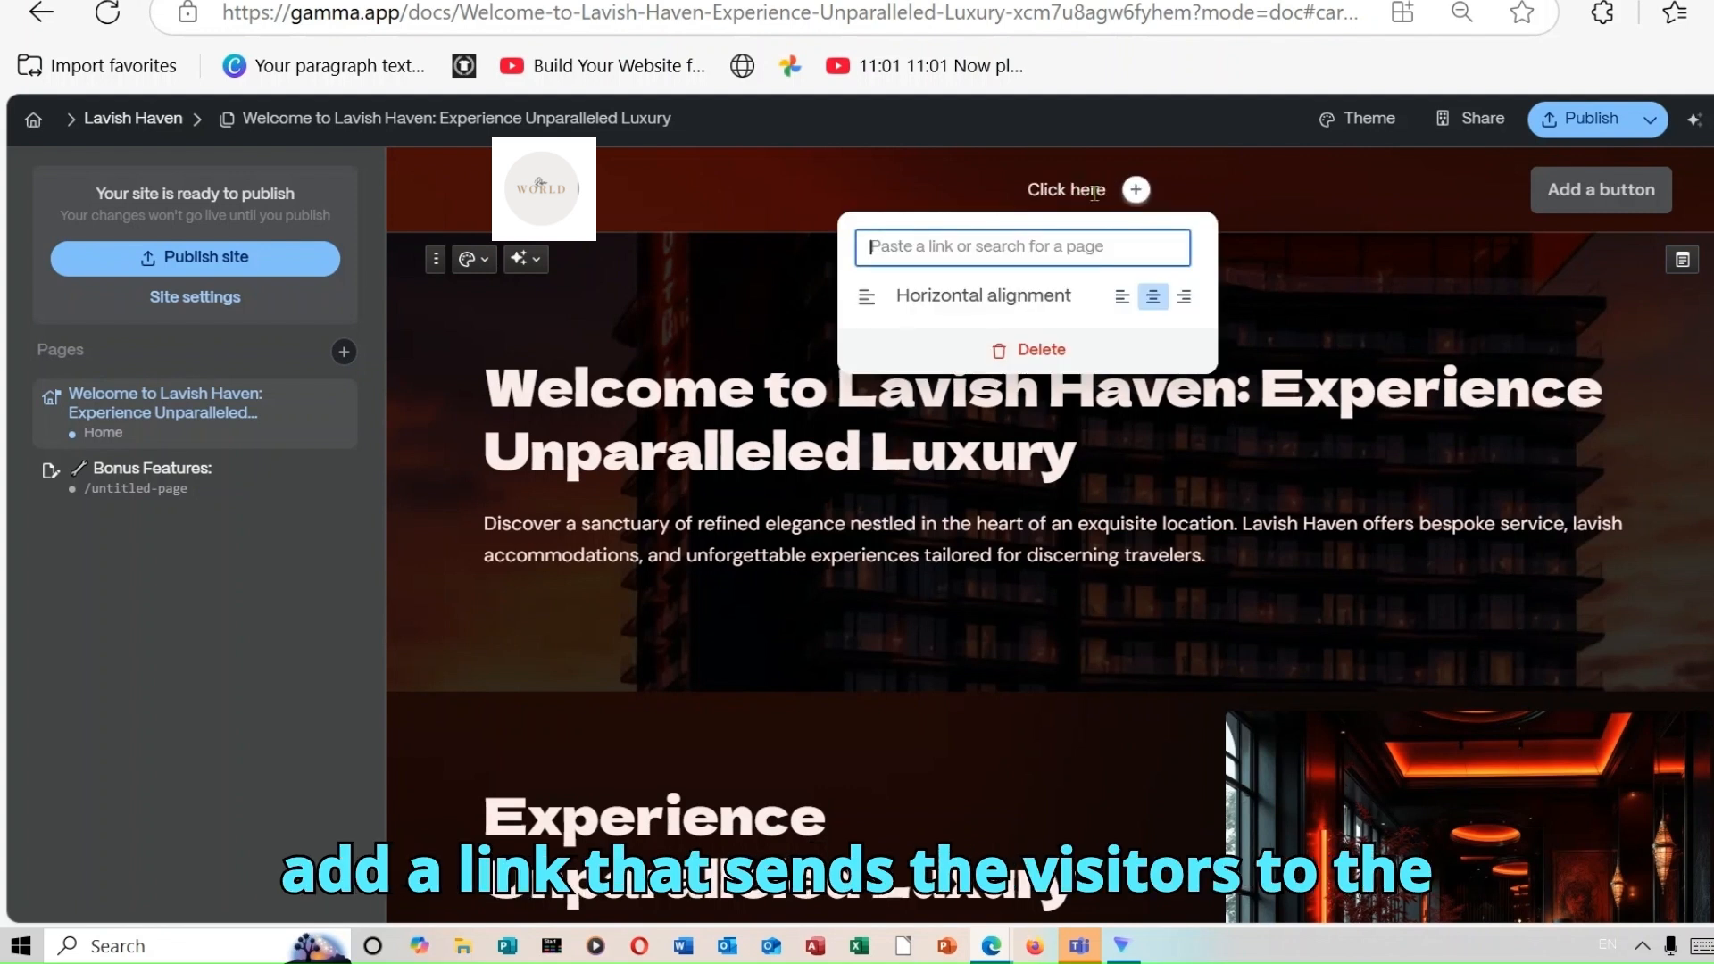
left_click(1095, 190)
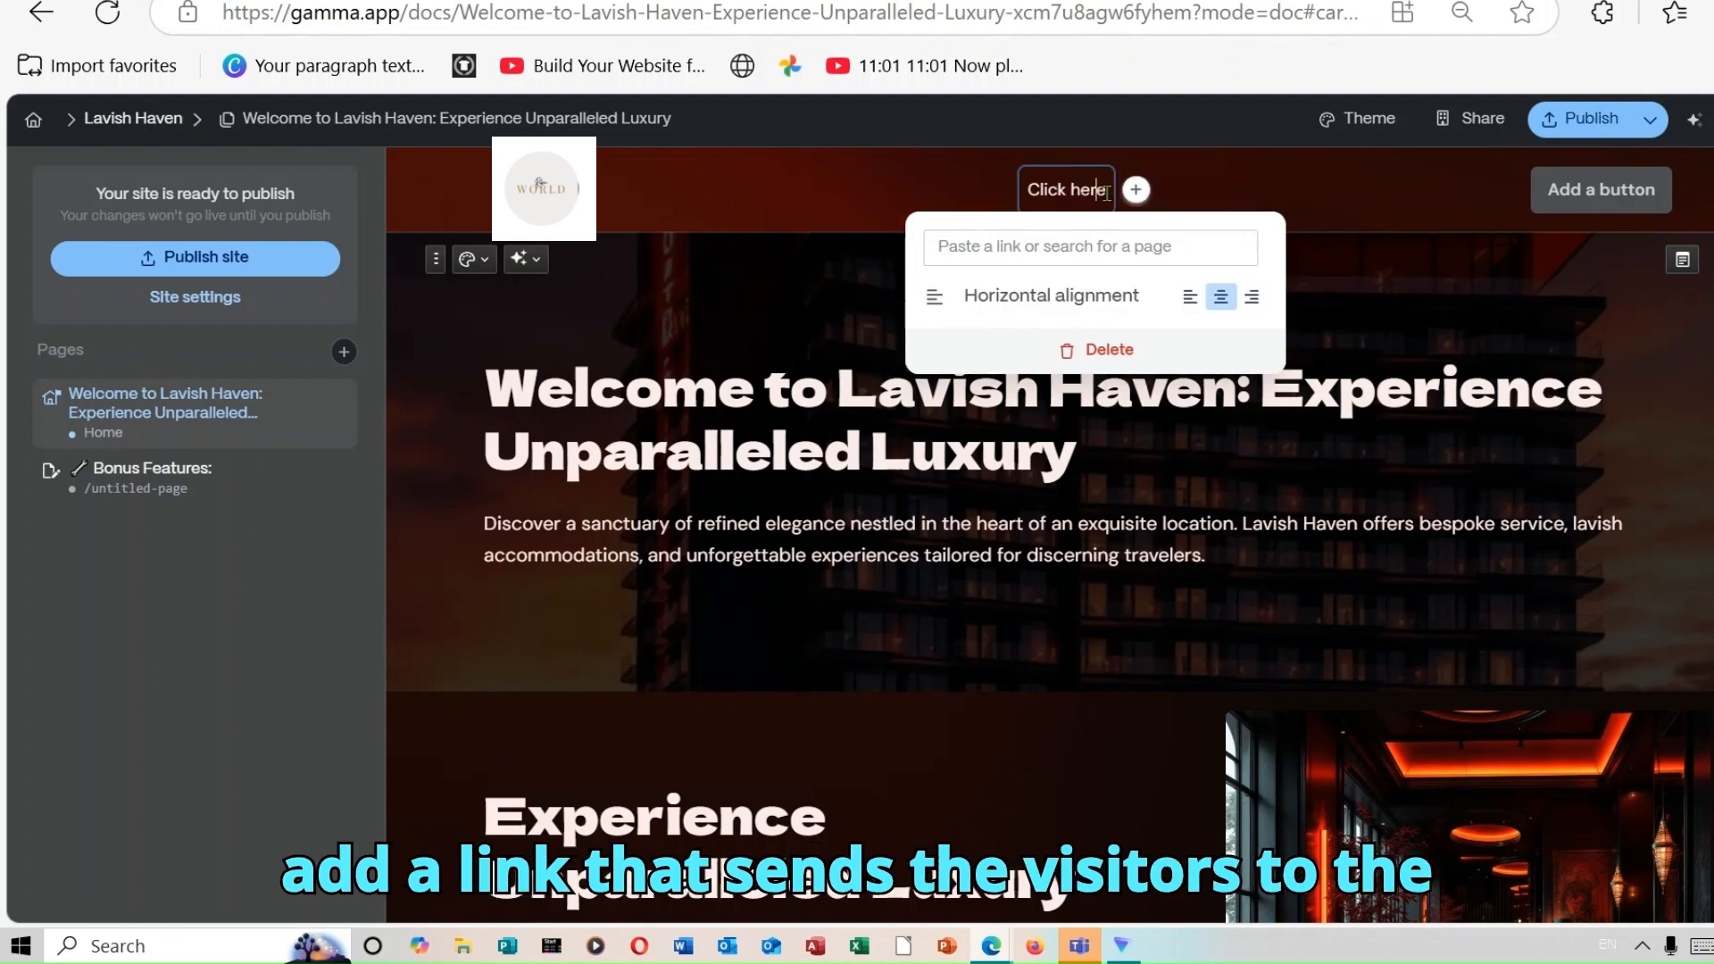
left_click_drag(1106, 192, 1012, 192)
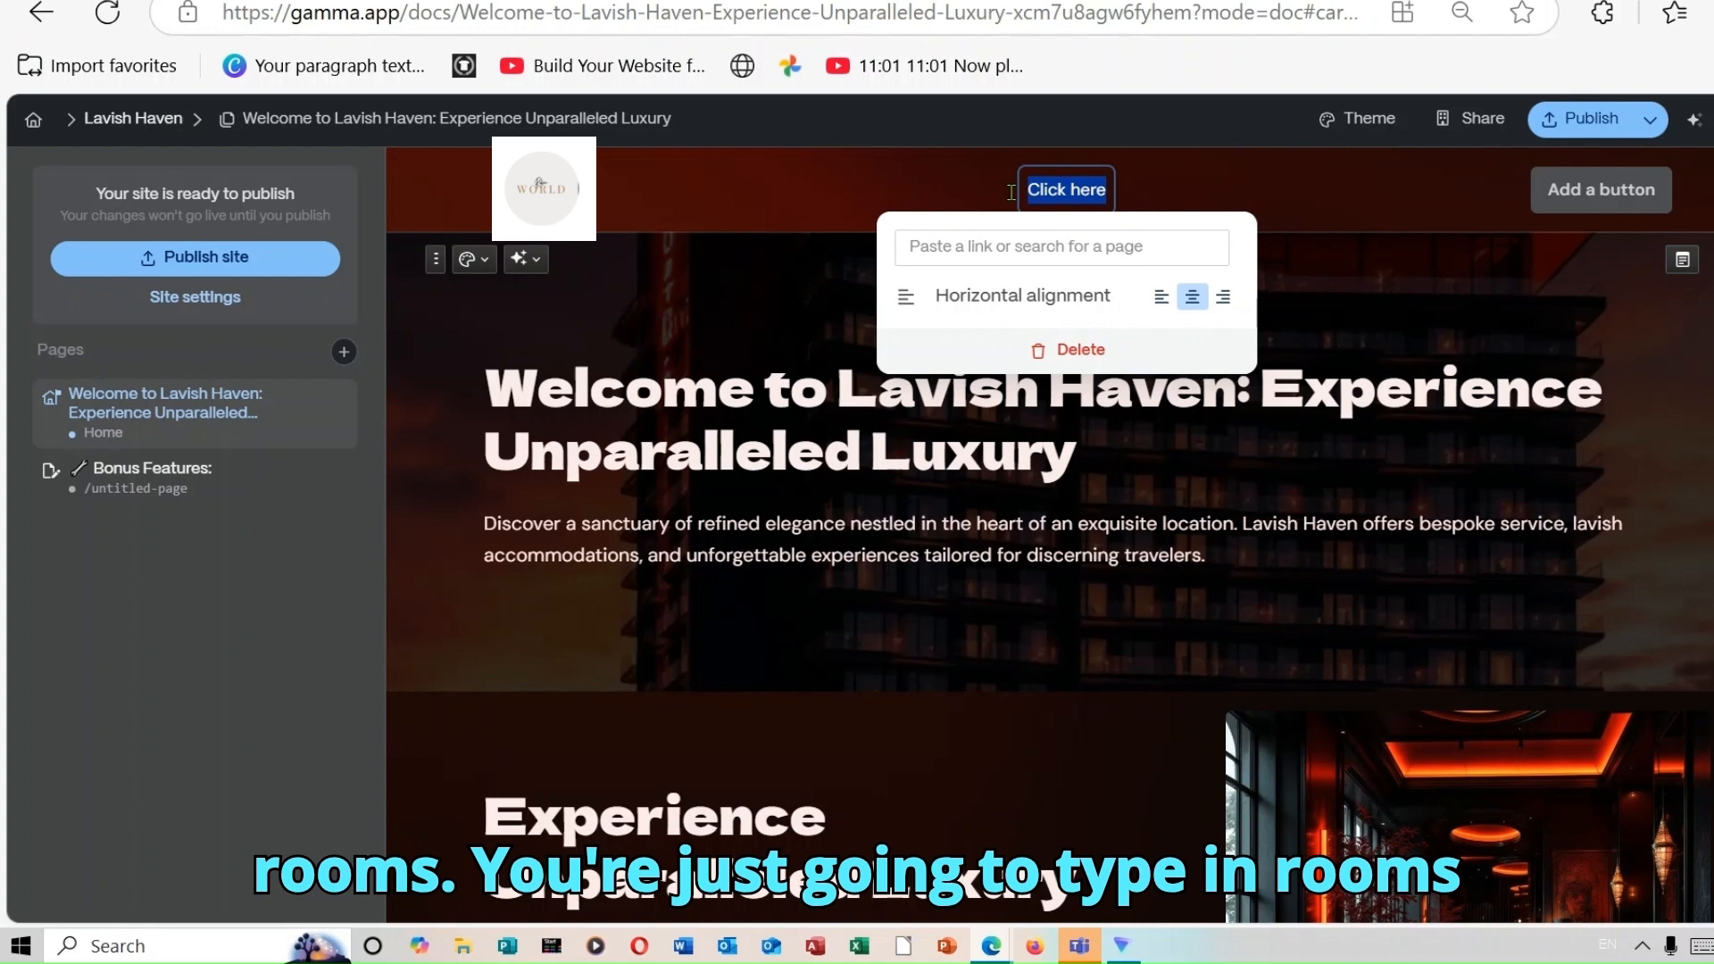
type("ROOMS")
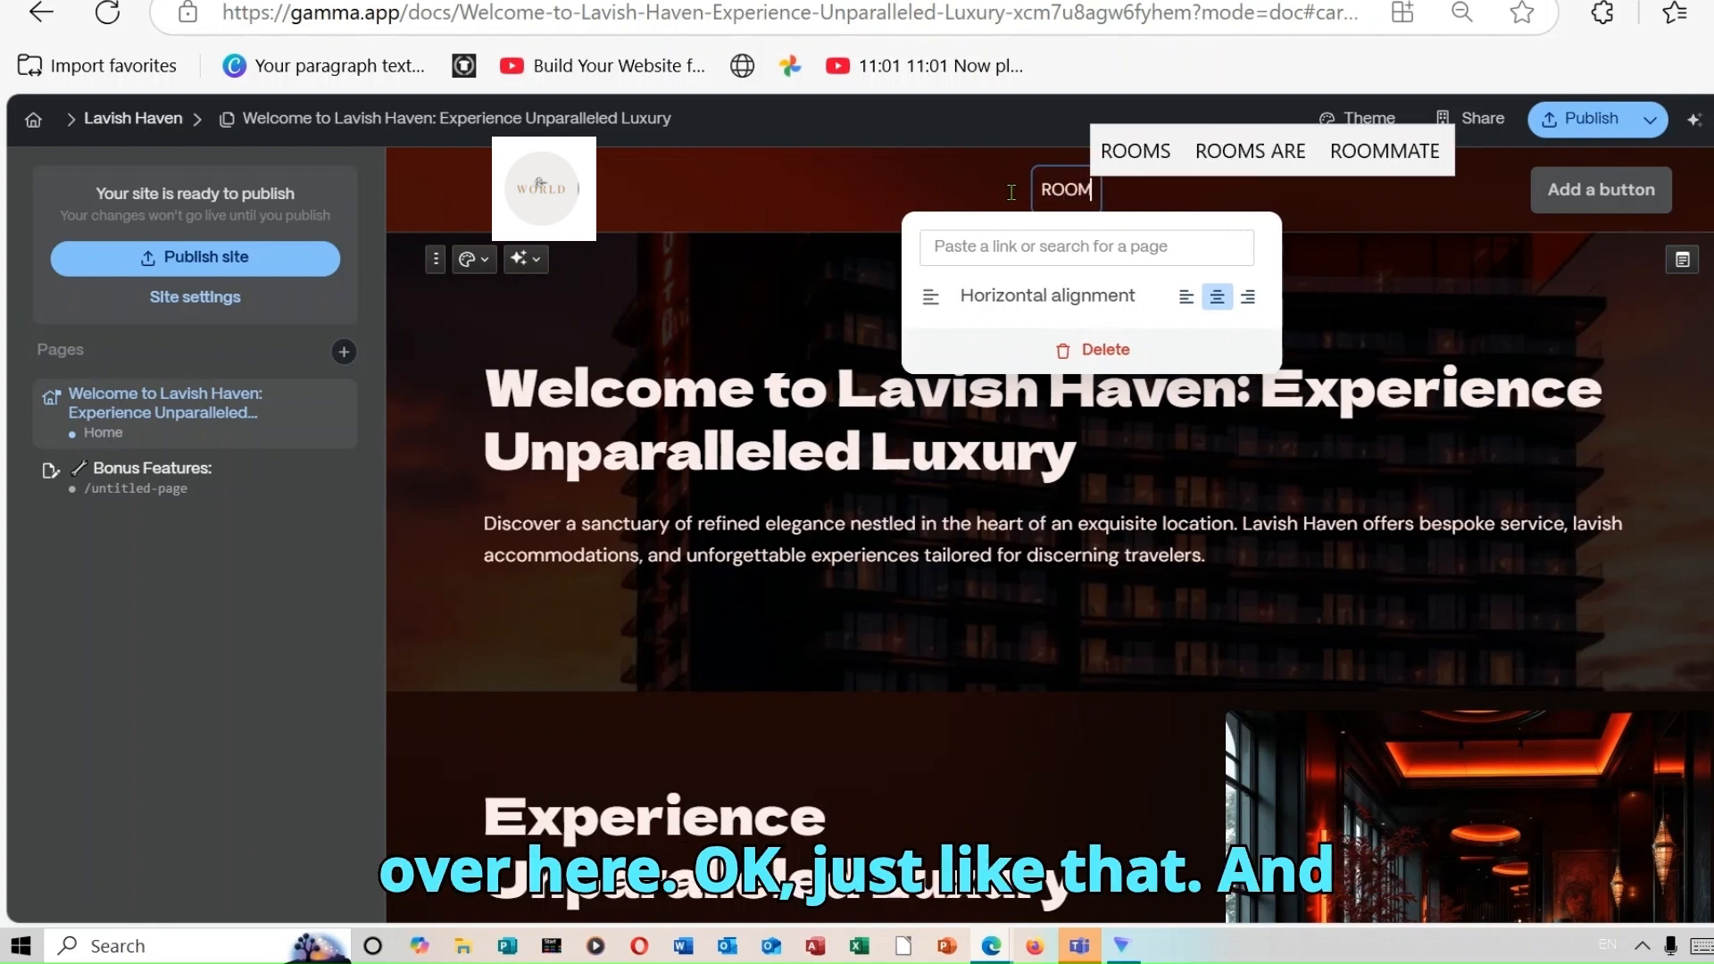
left_click(993, 254)
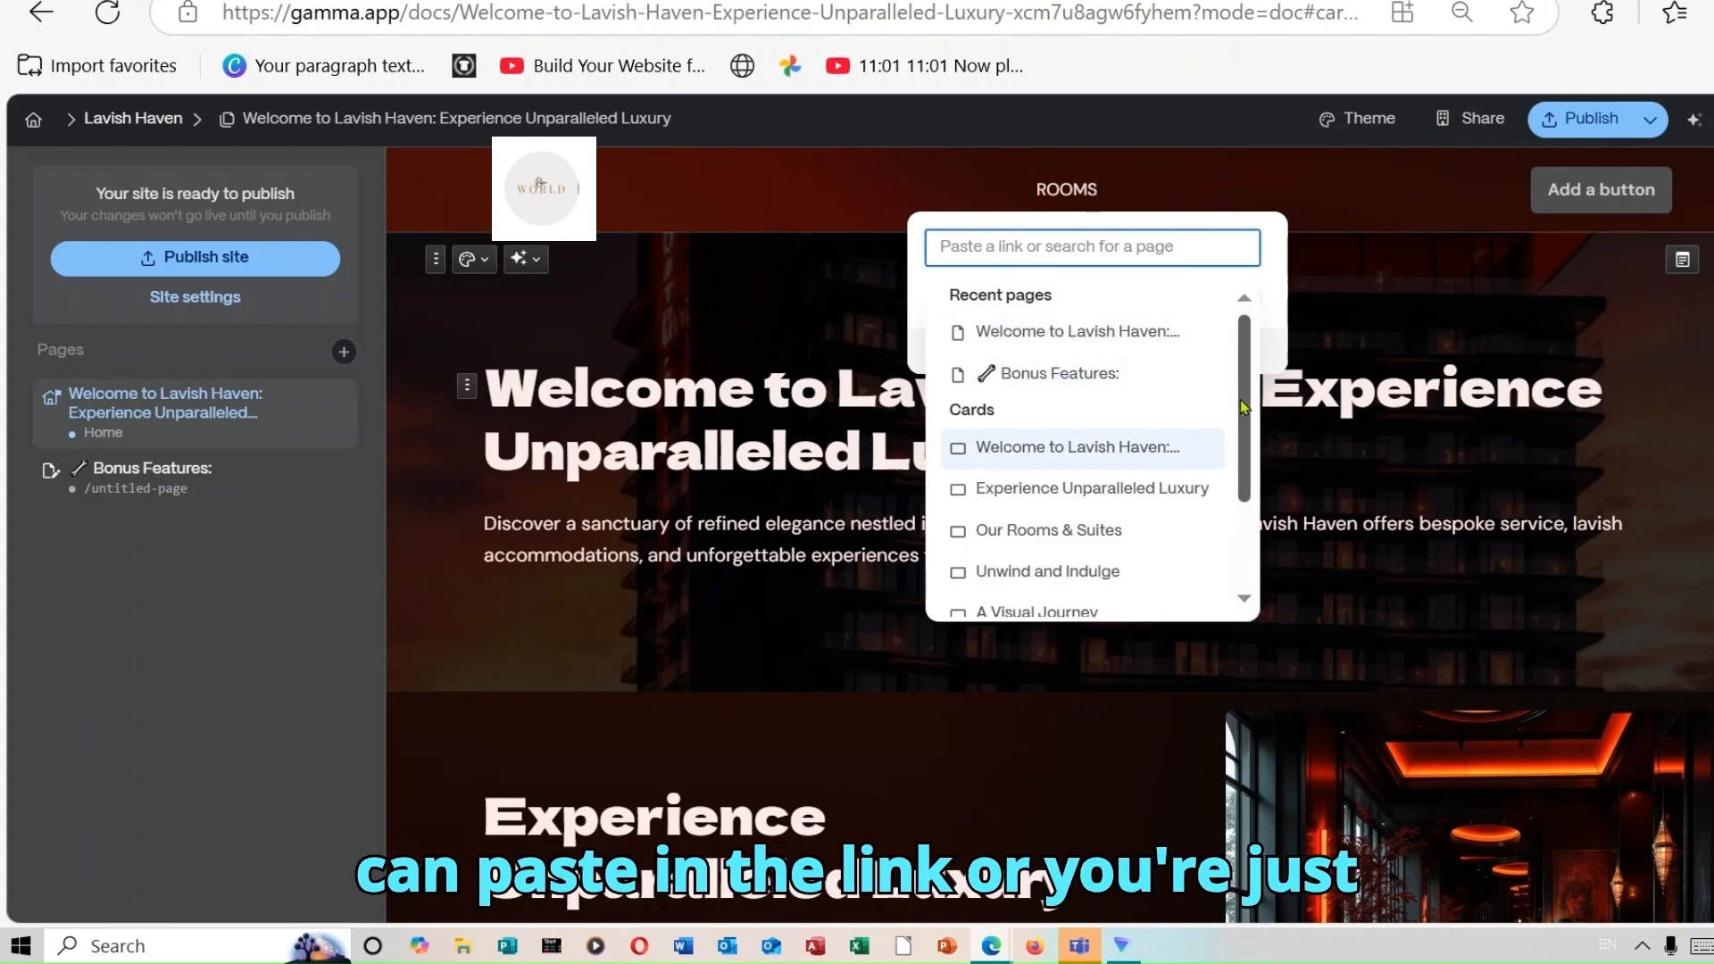
scroll(1247, 457, "down", 2)
scroll(1247, 457, "down", 1)
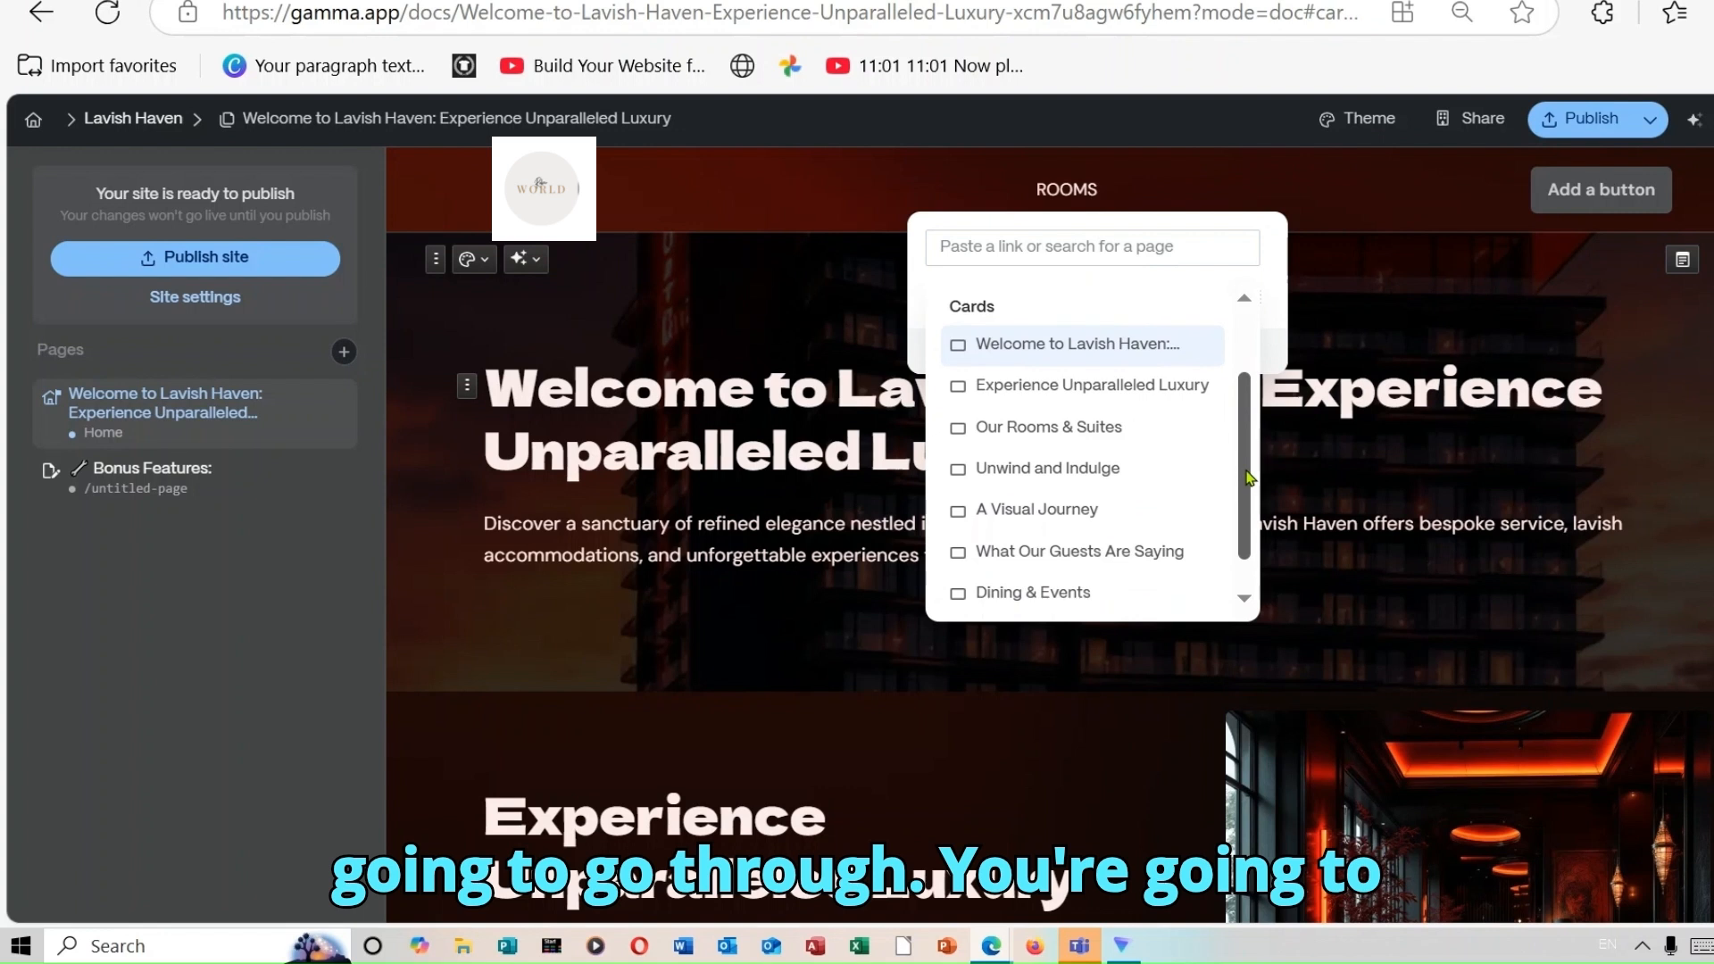
left_click(1105, 435)
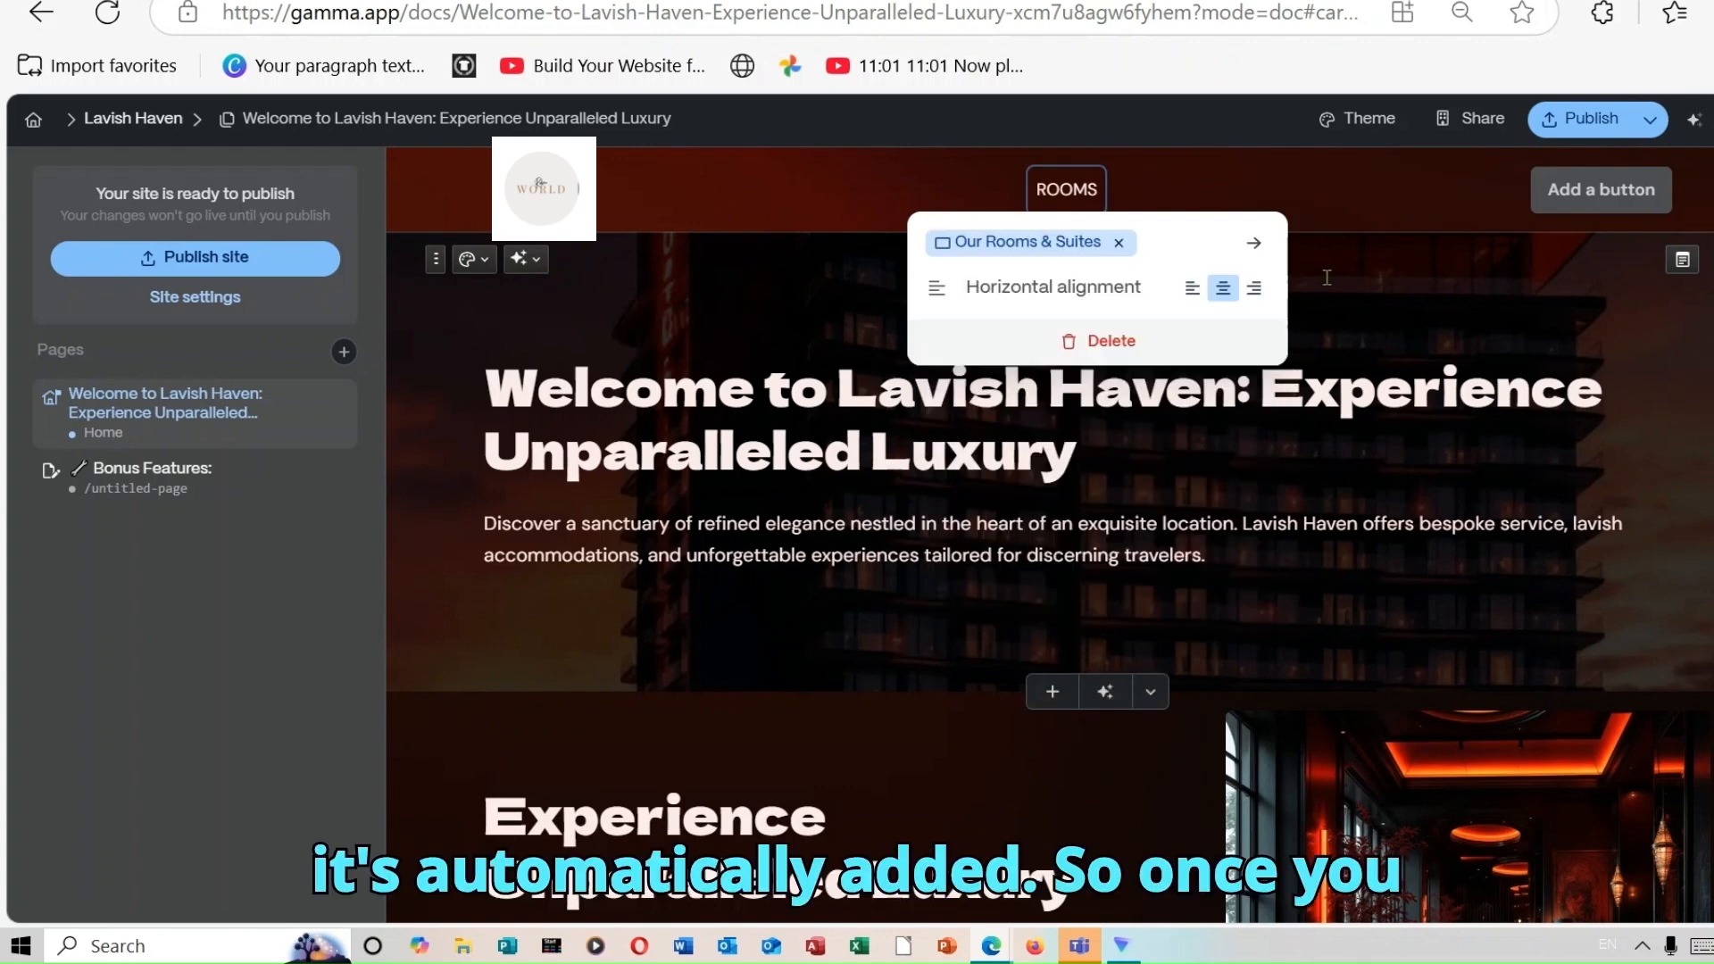
- Test the ROOMS link's destination, return to the page header and check the option for adding another link
left_click(1256, 247)
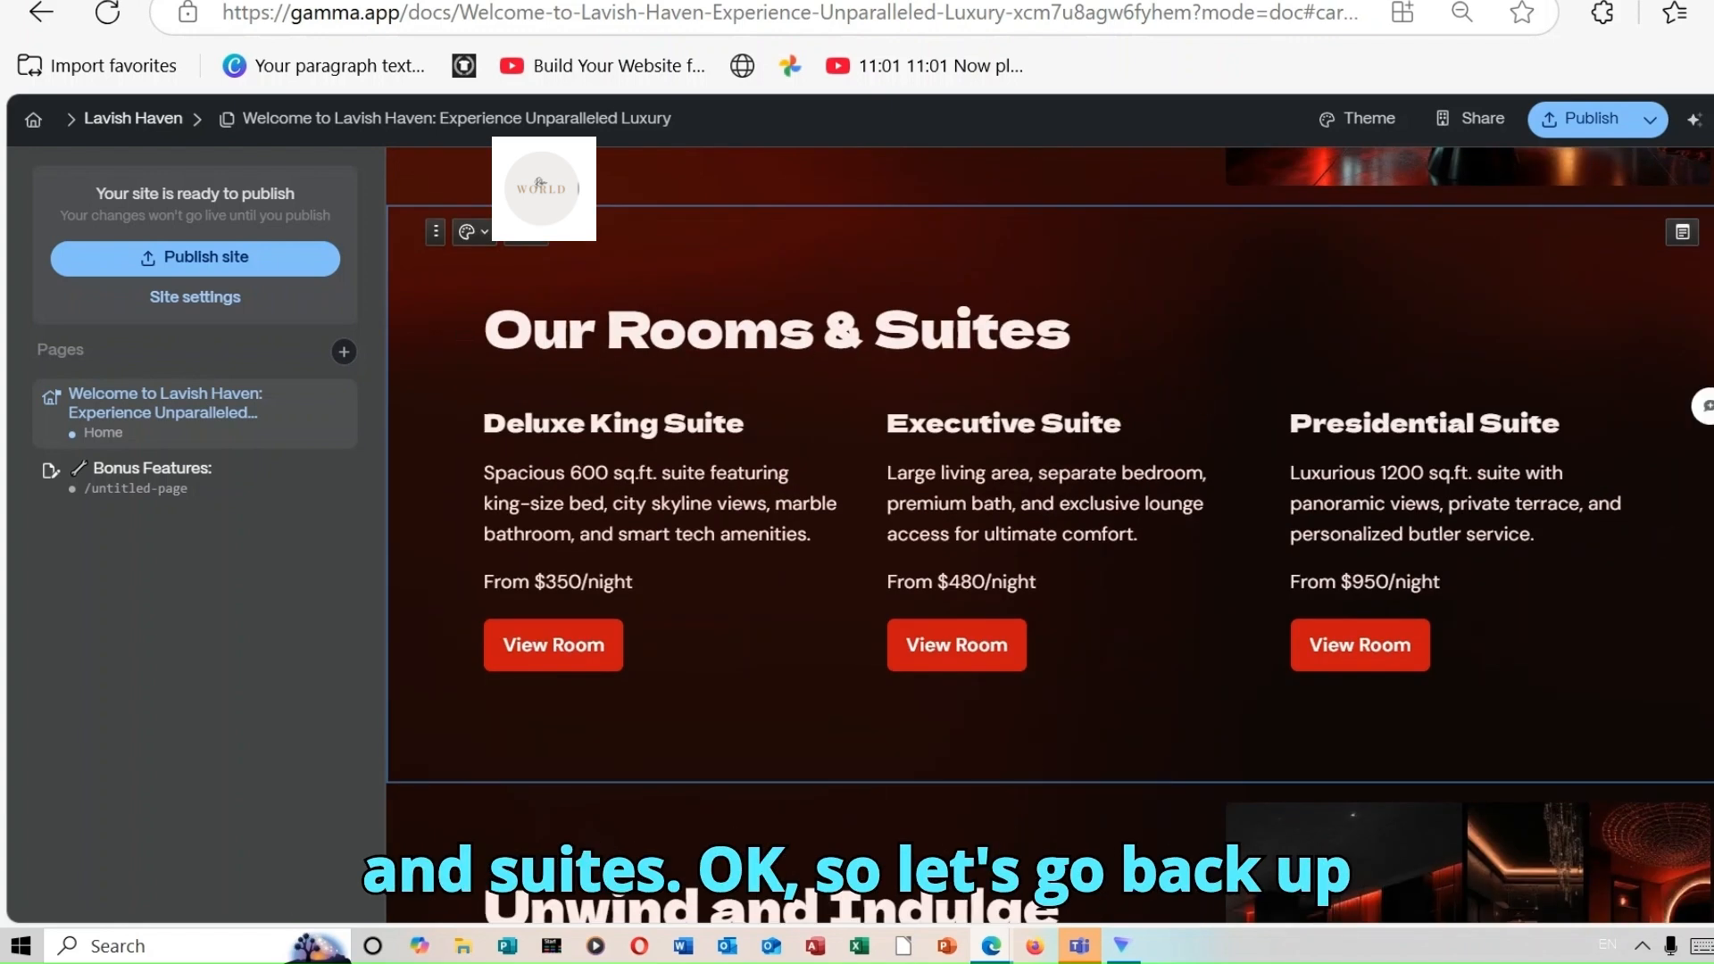
scroll(1050, 535, "up", 8)
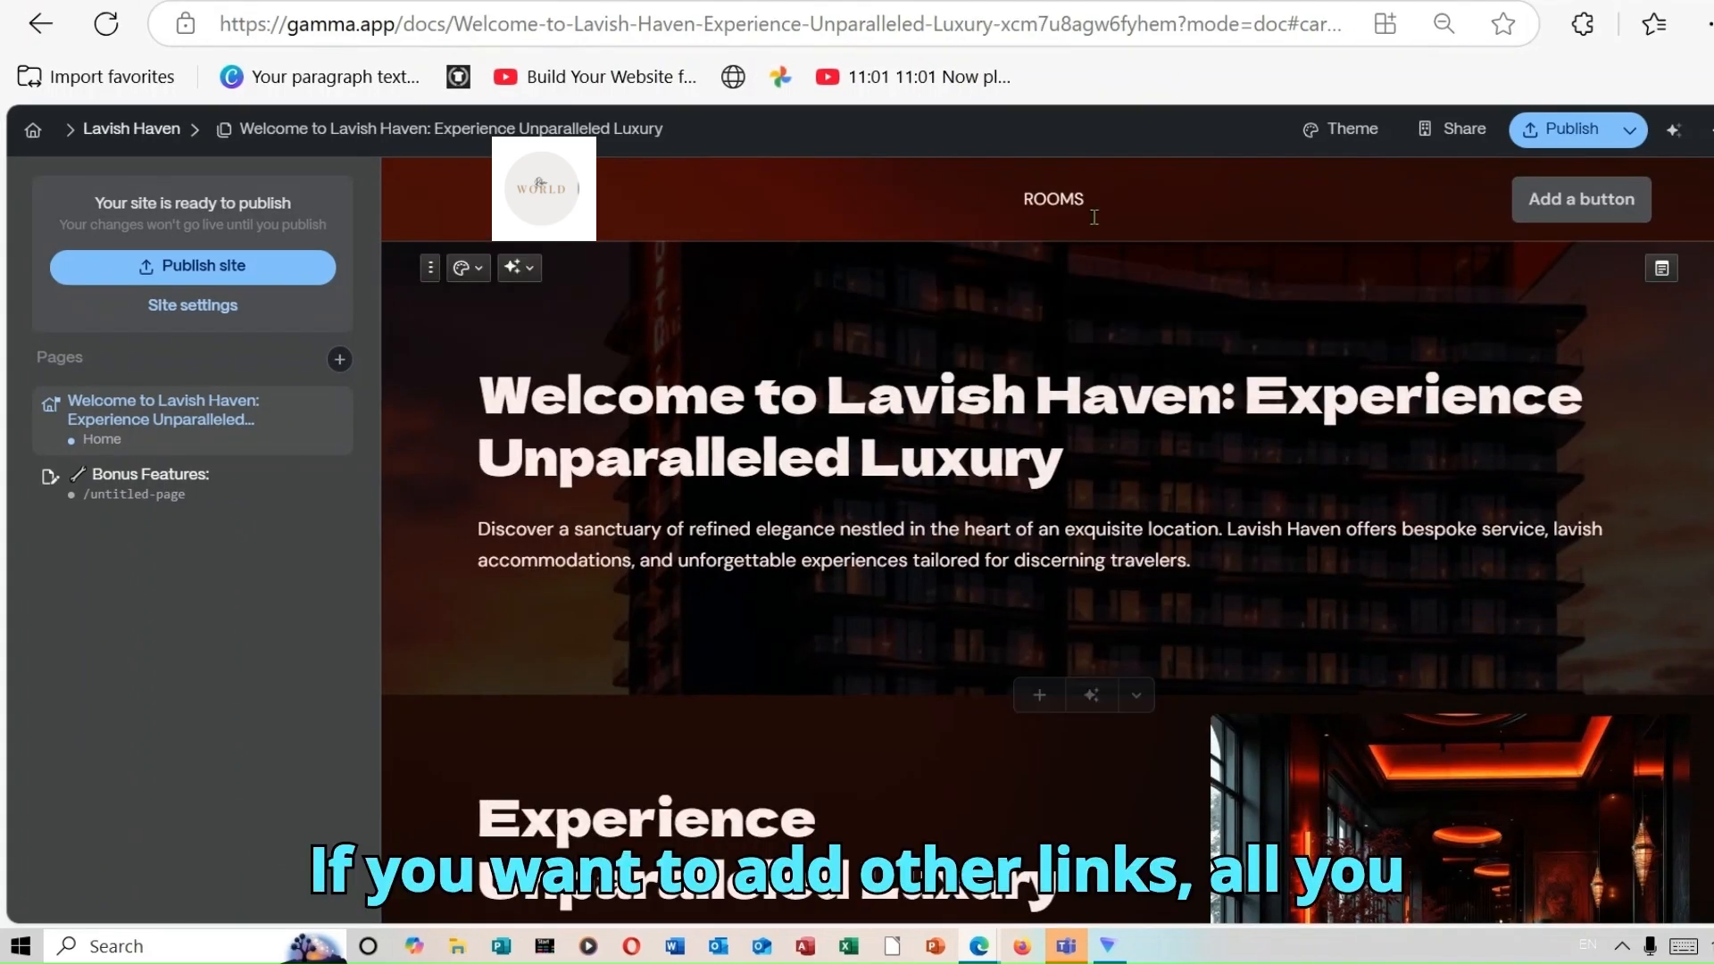
mouse_move(1113, 200)
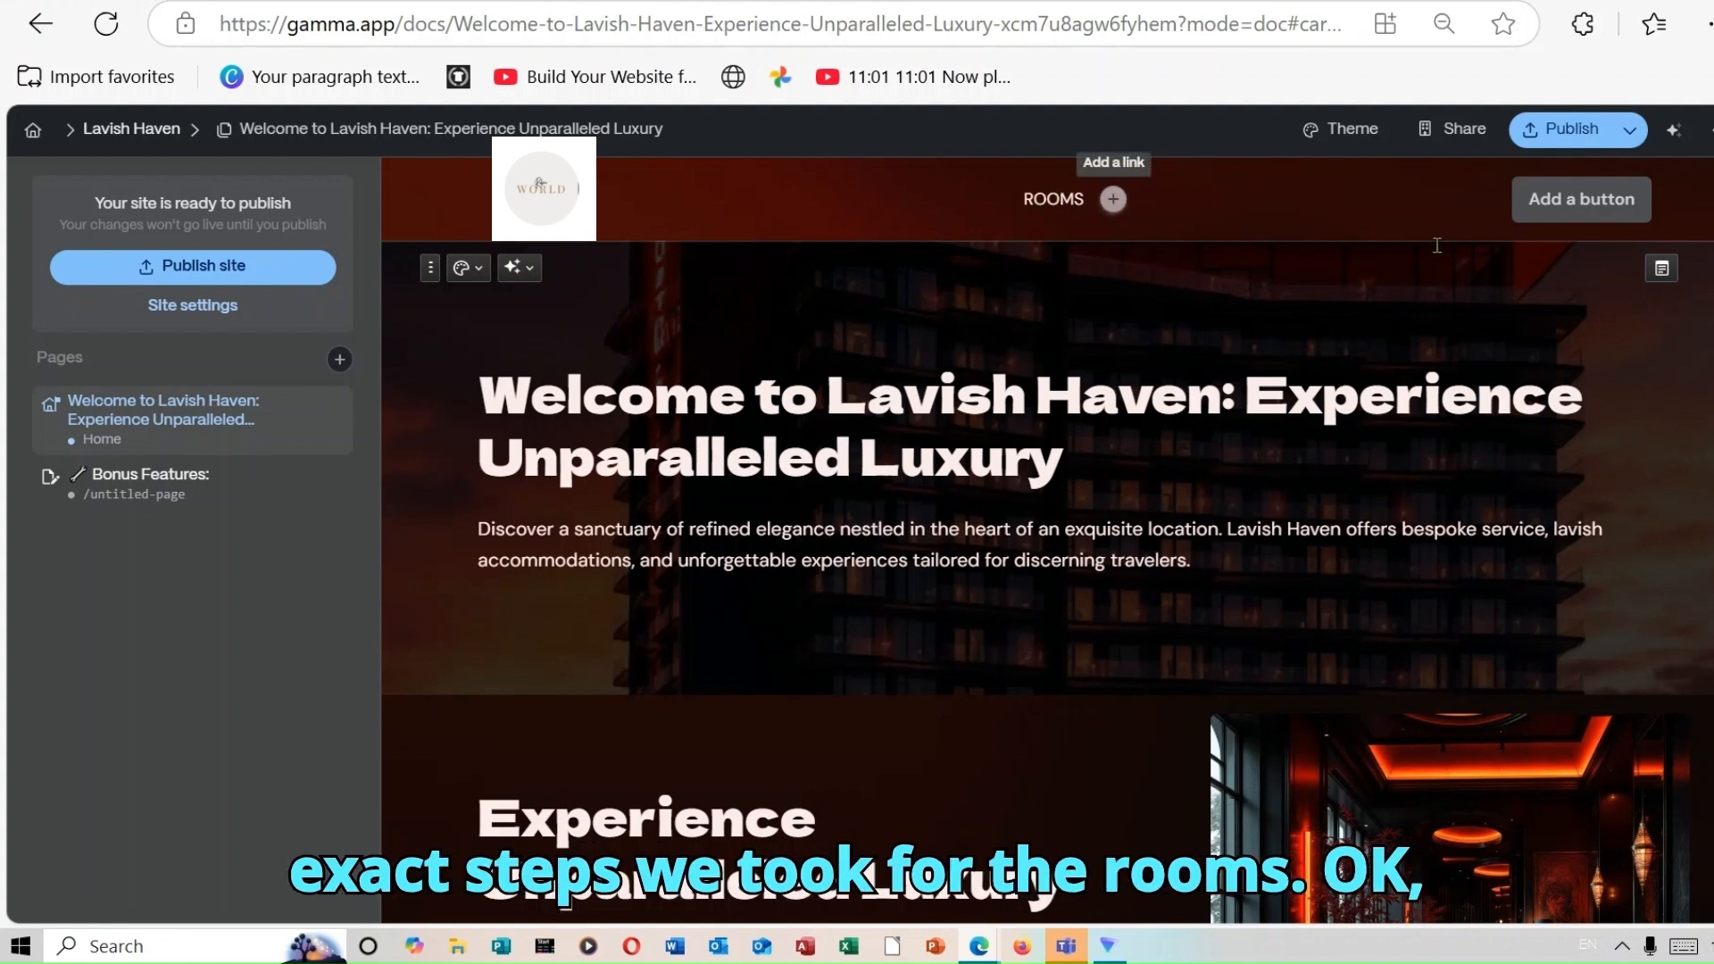
- Add a header button labelled CONTACT US linked to the Contact Us & Find Us card, and follow the link to test it
left_click(1604, 208)
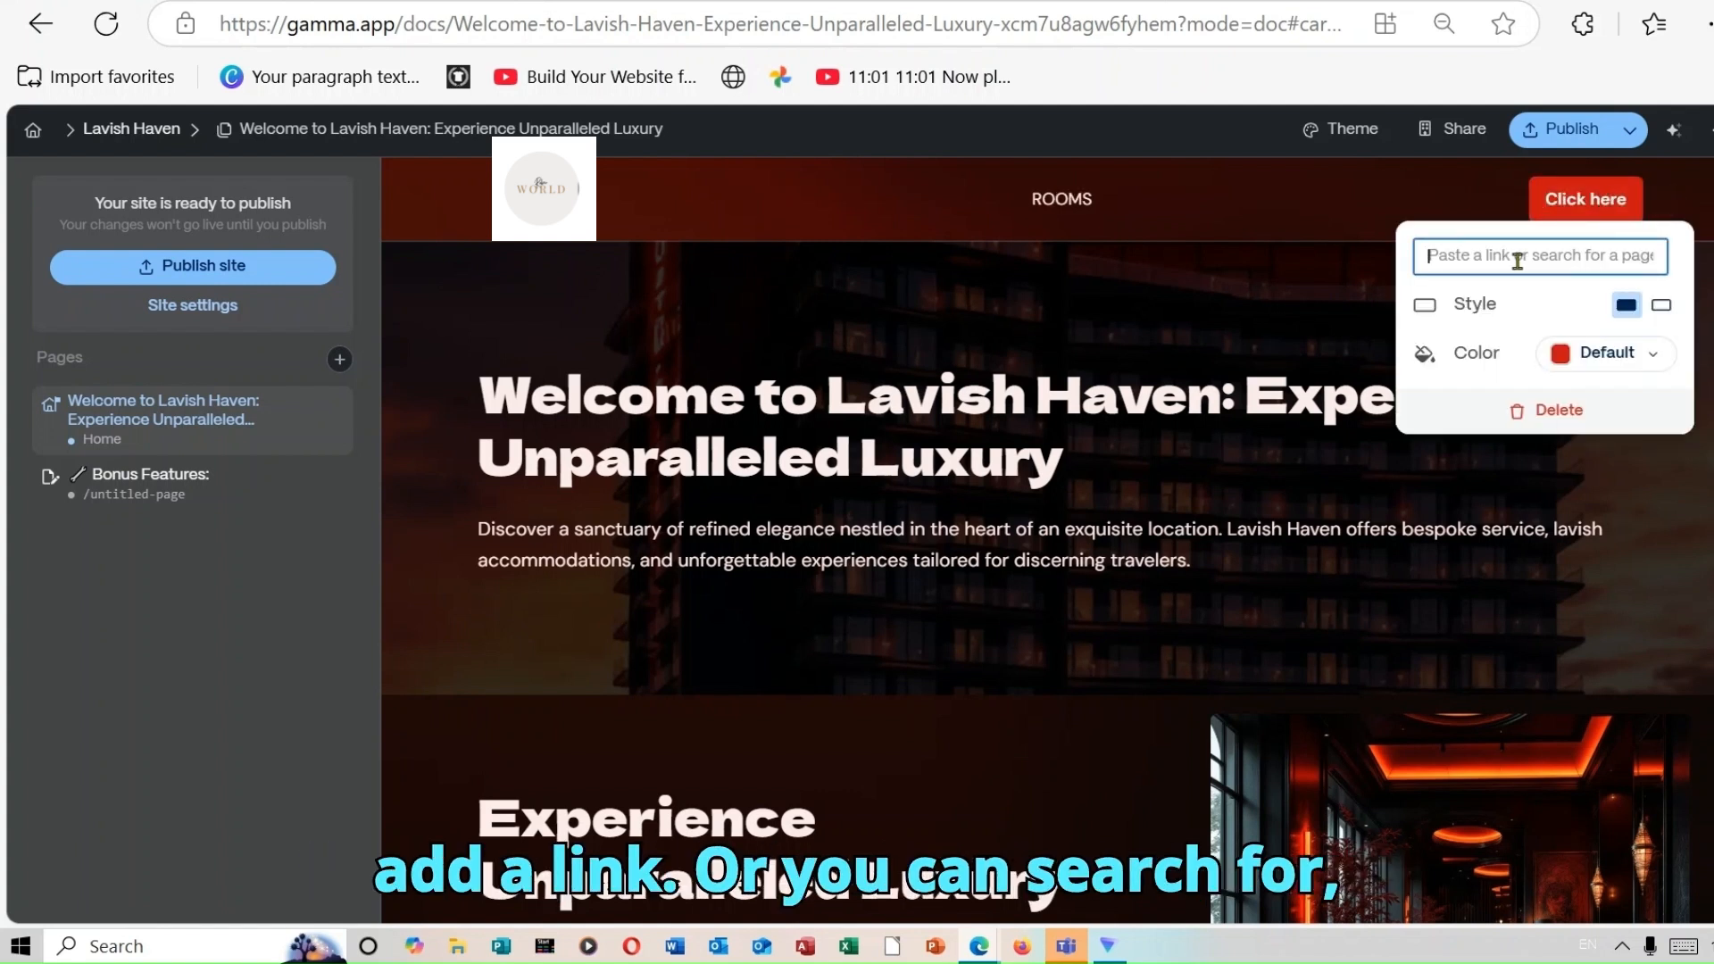
left_click(1576, 258)
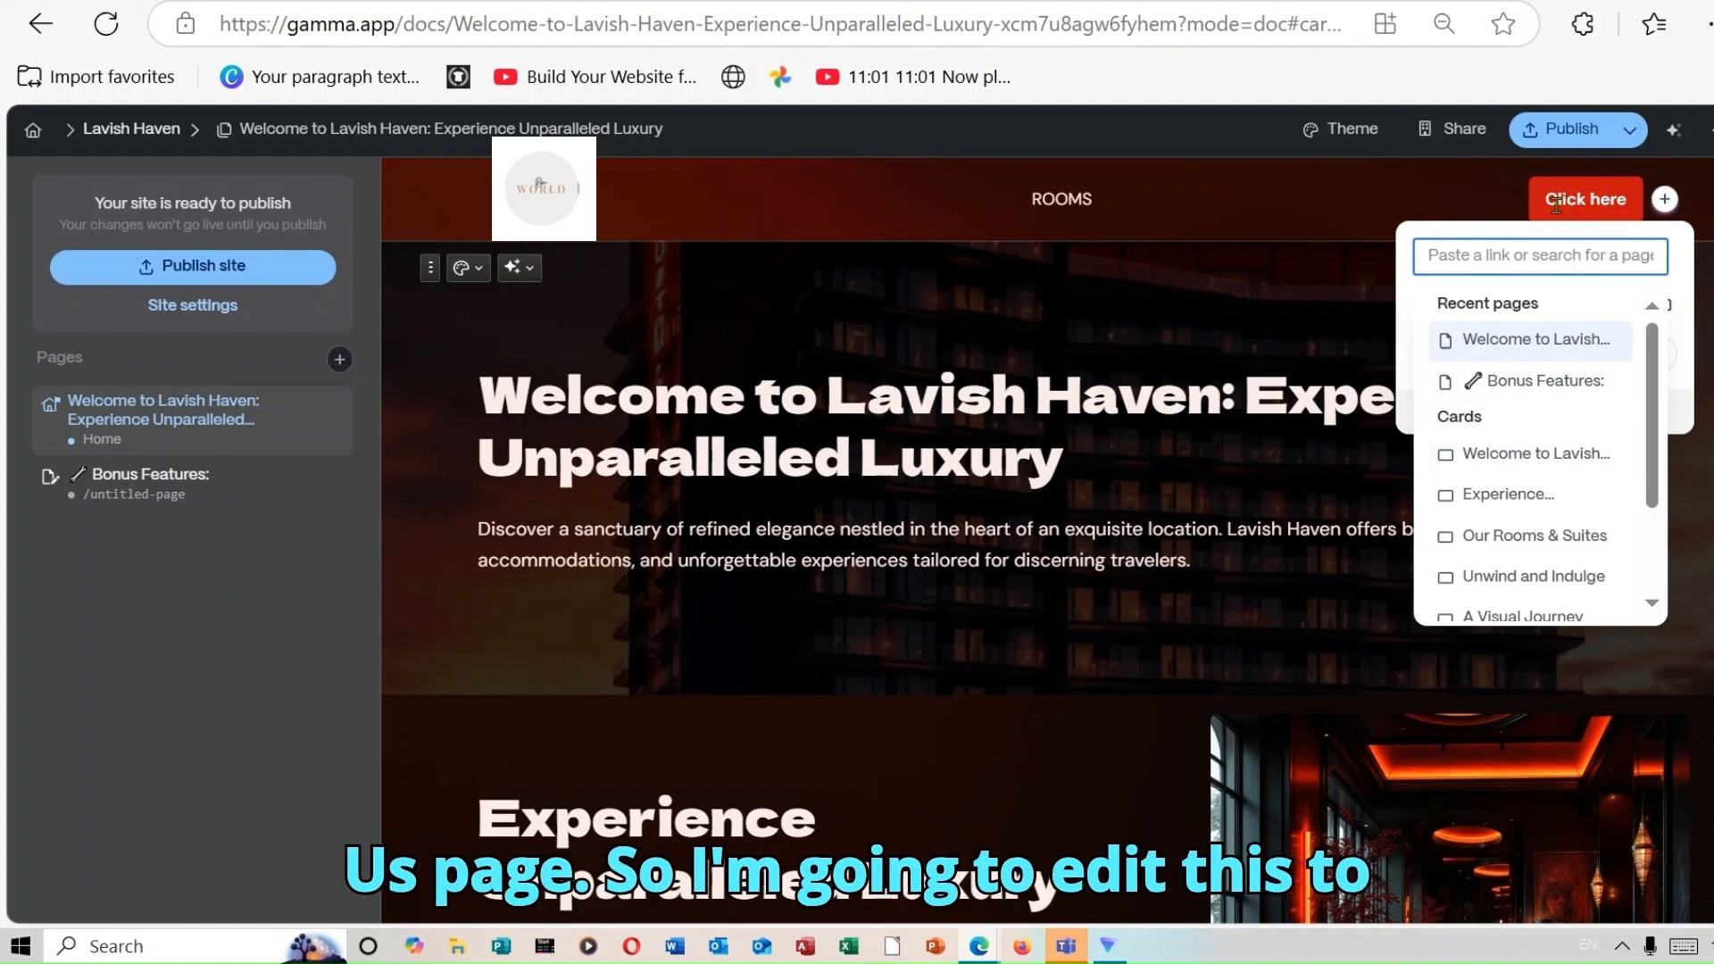
left_click_drag(1556, 206, 1629, 204)
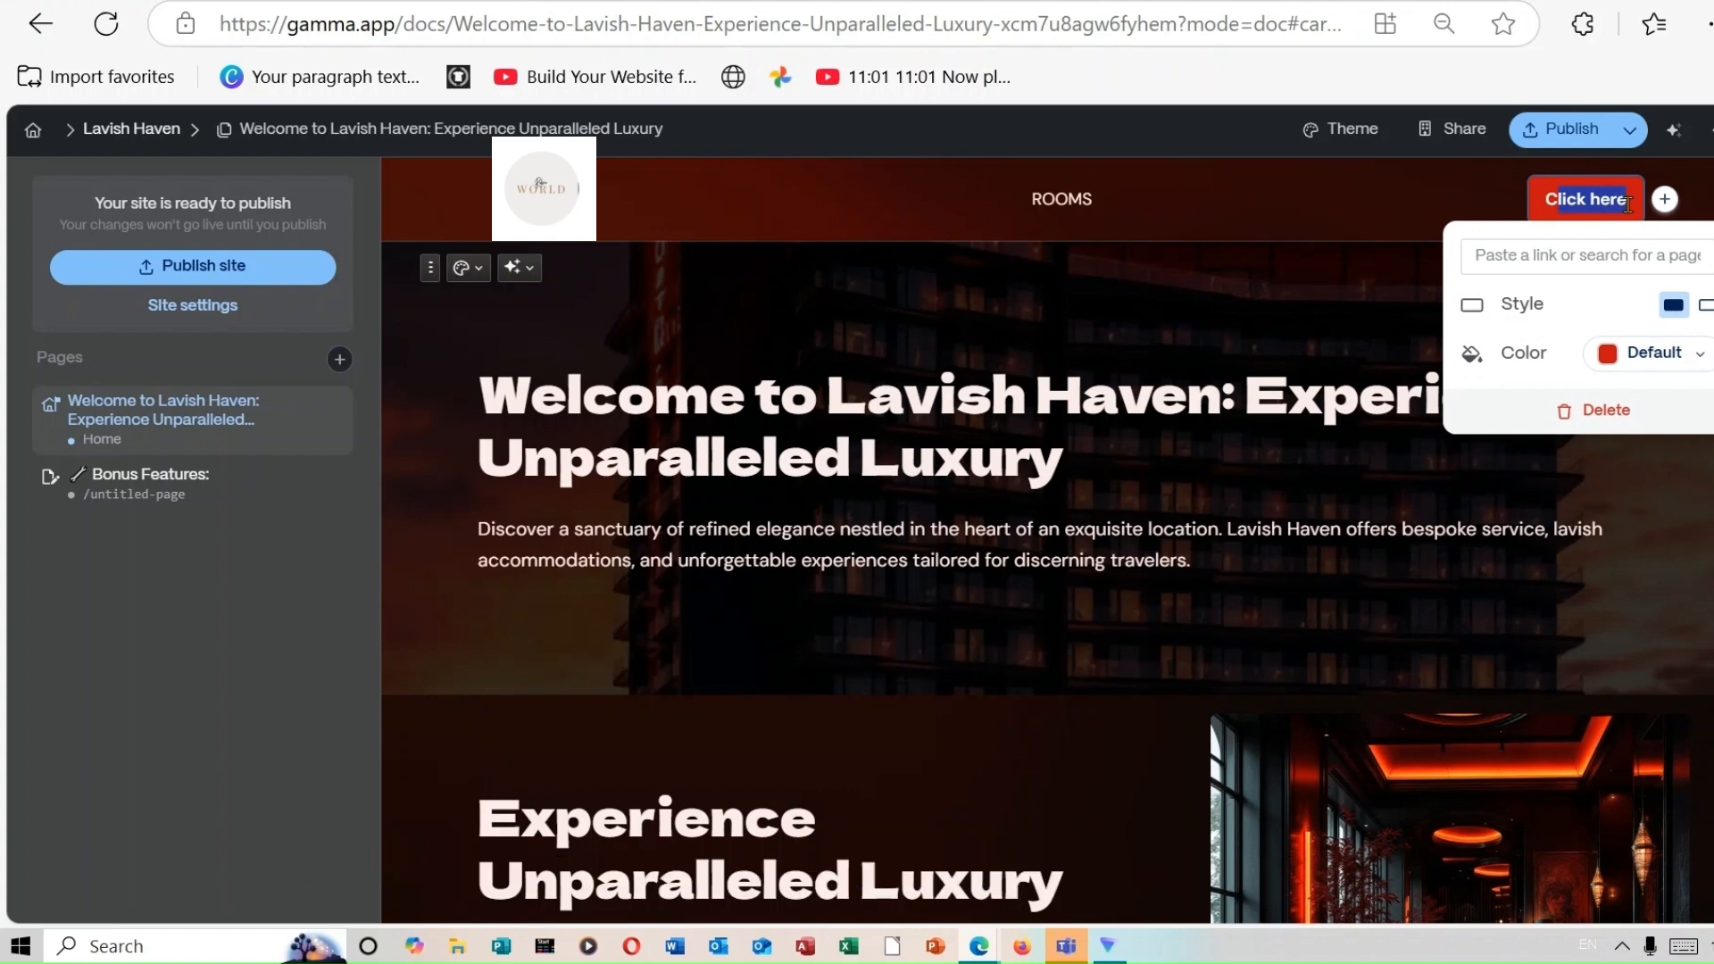
type("ONTACT US")
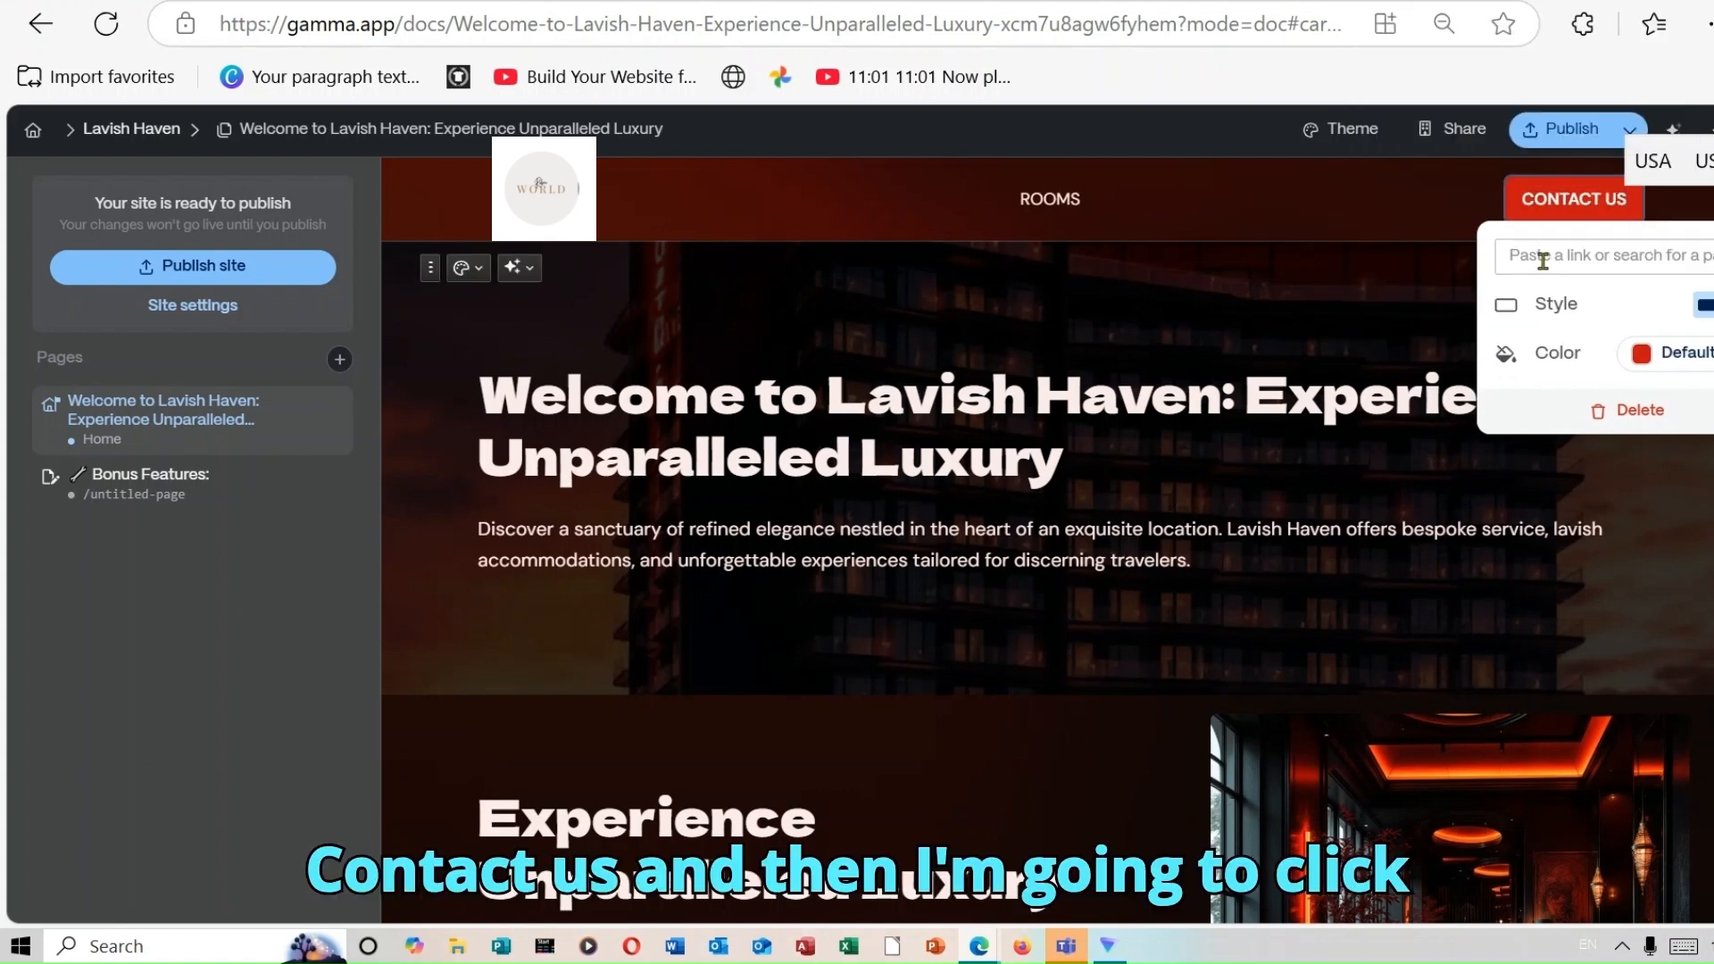
left_click(1542, 259)
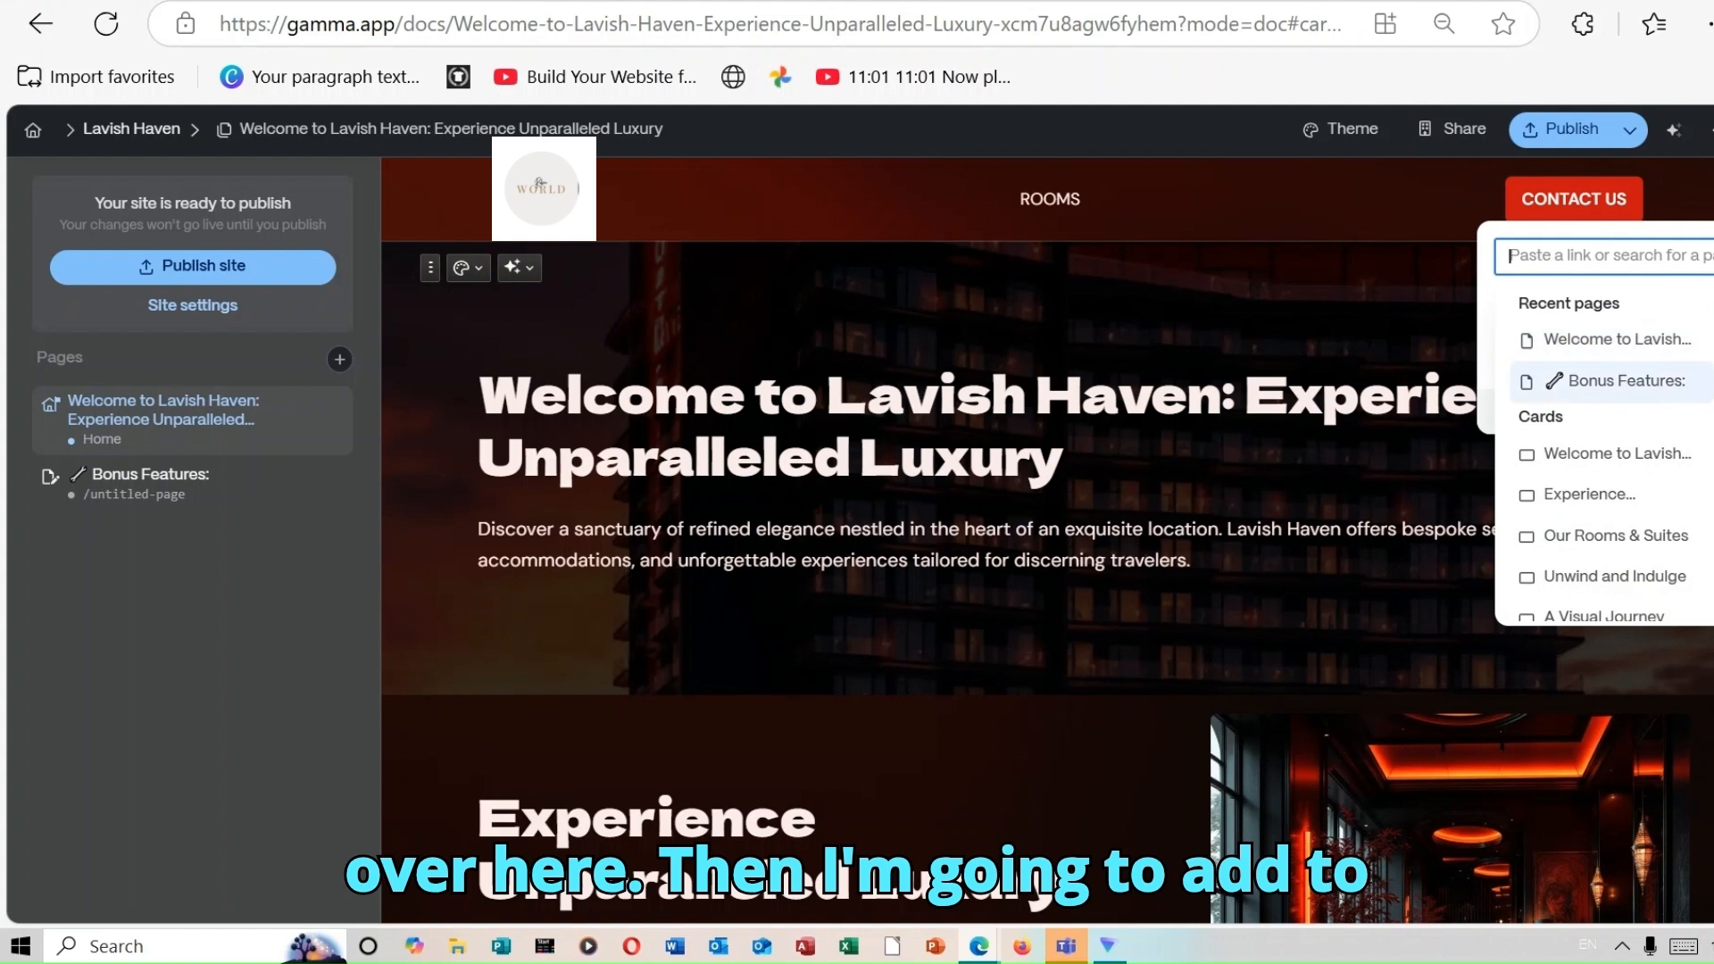
scroll(1607, 491, "down", 2)
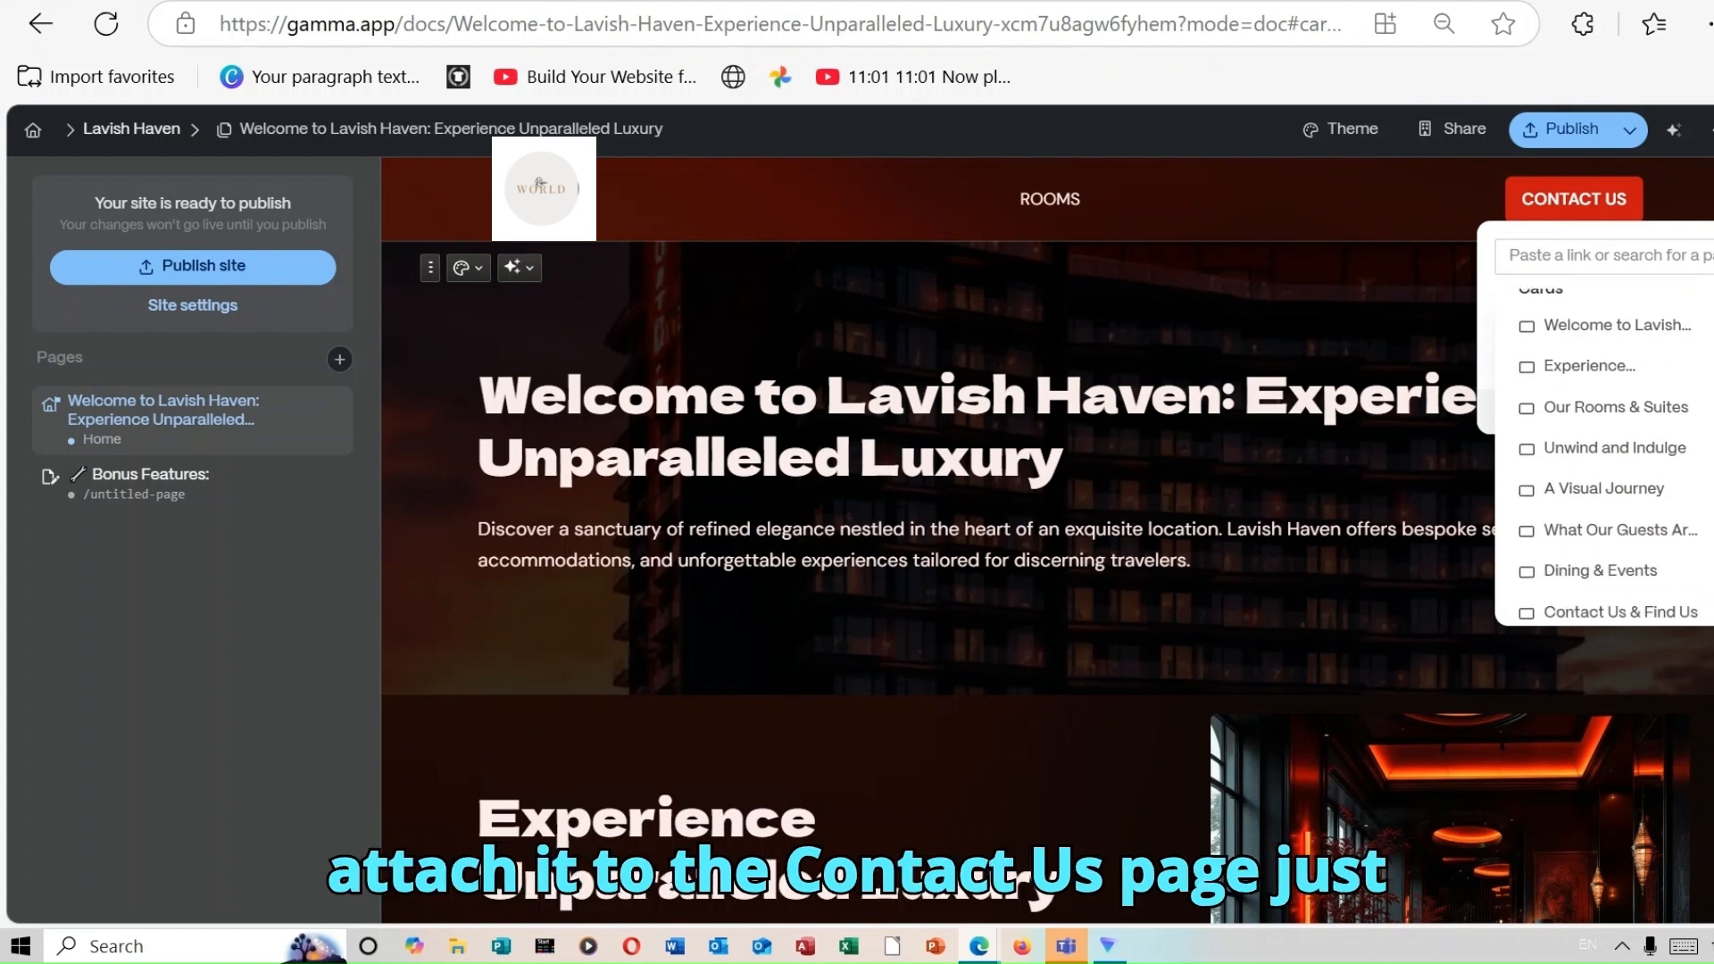
left_click(1667, 603)
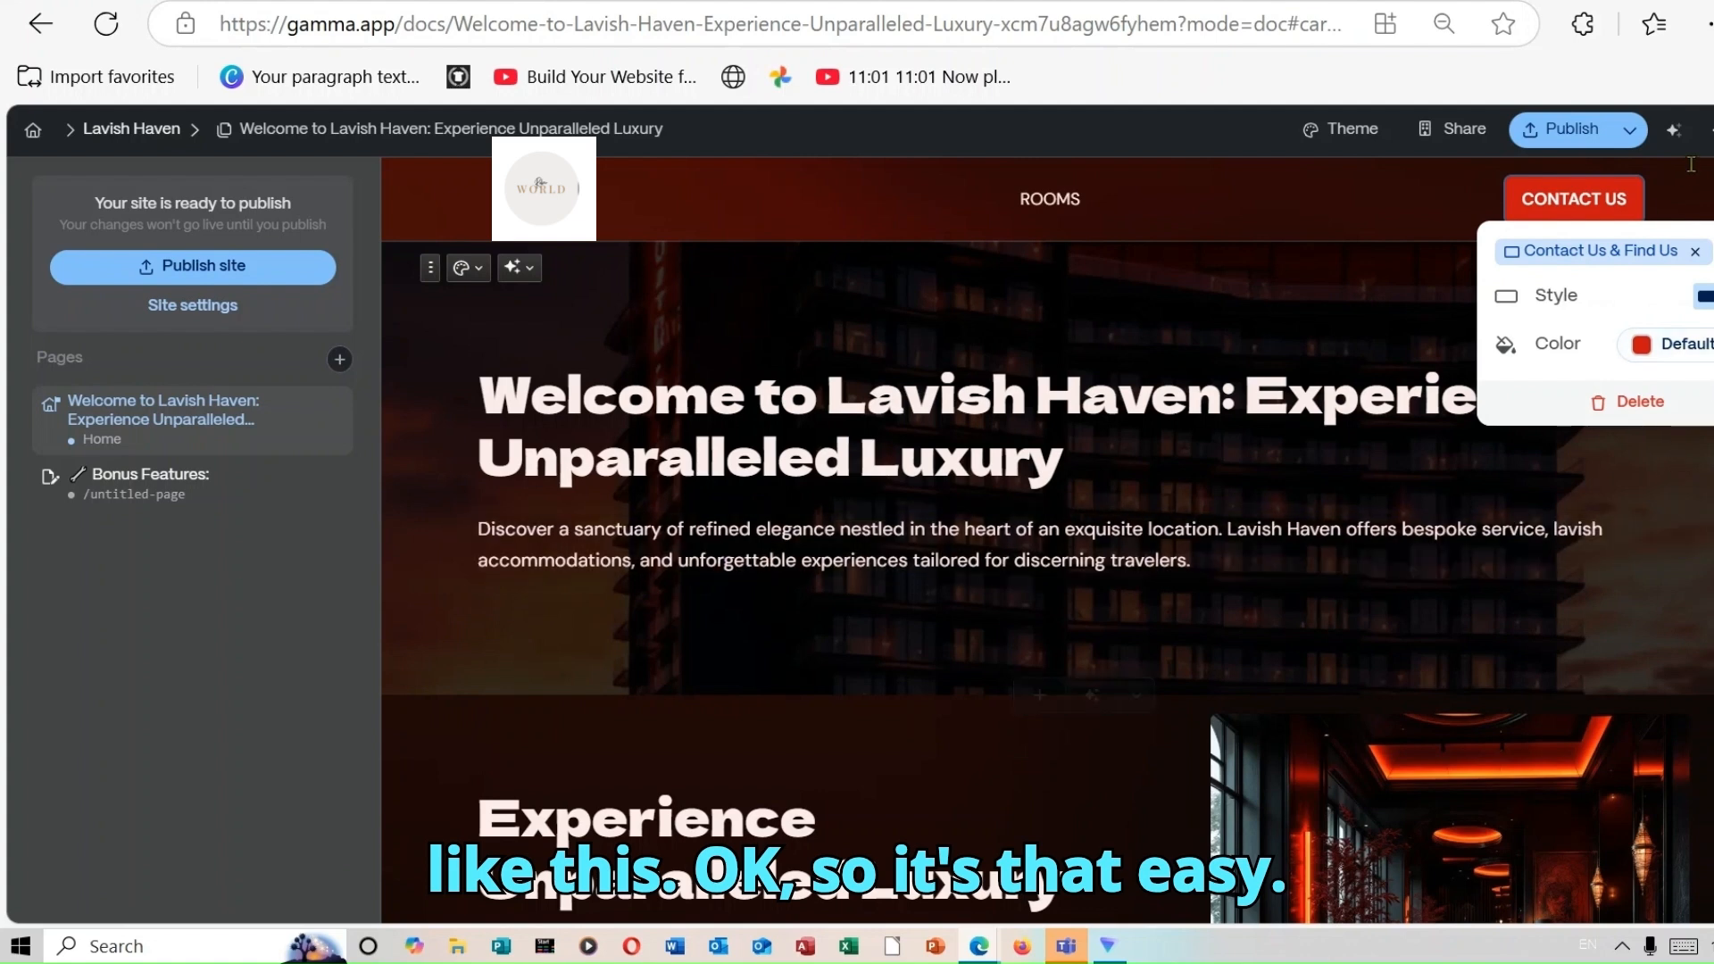
left_click(1568, 199)
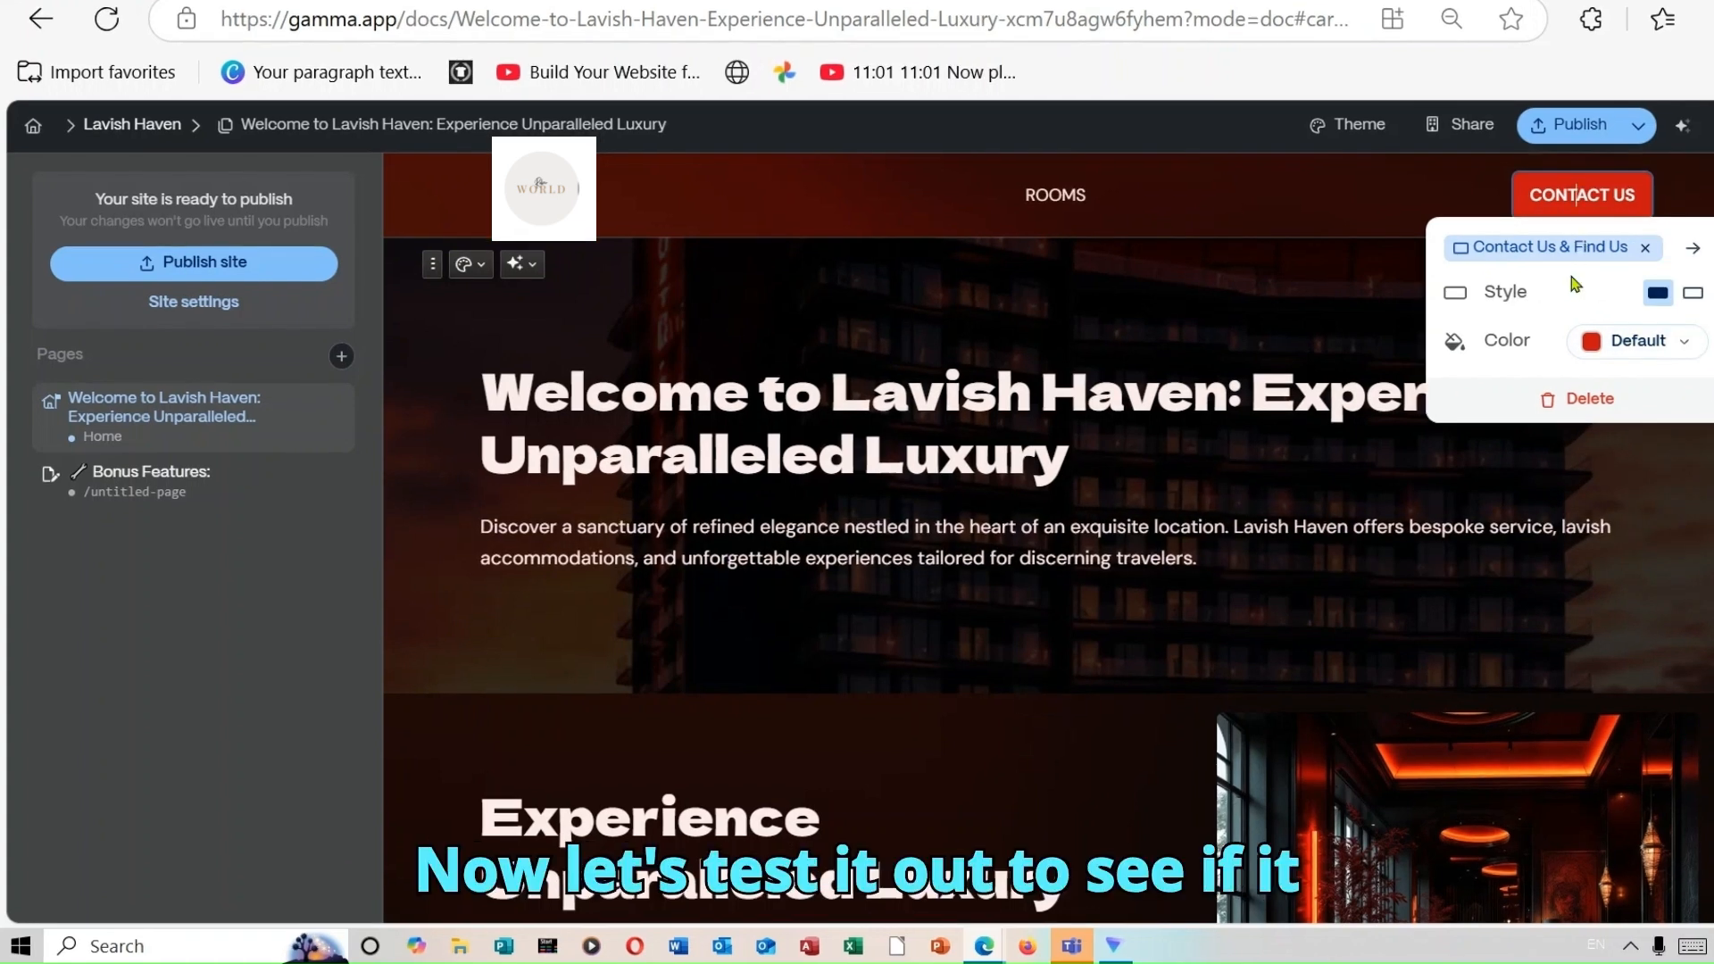
left_click(1693, 252)
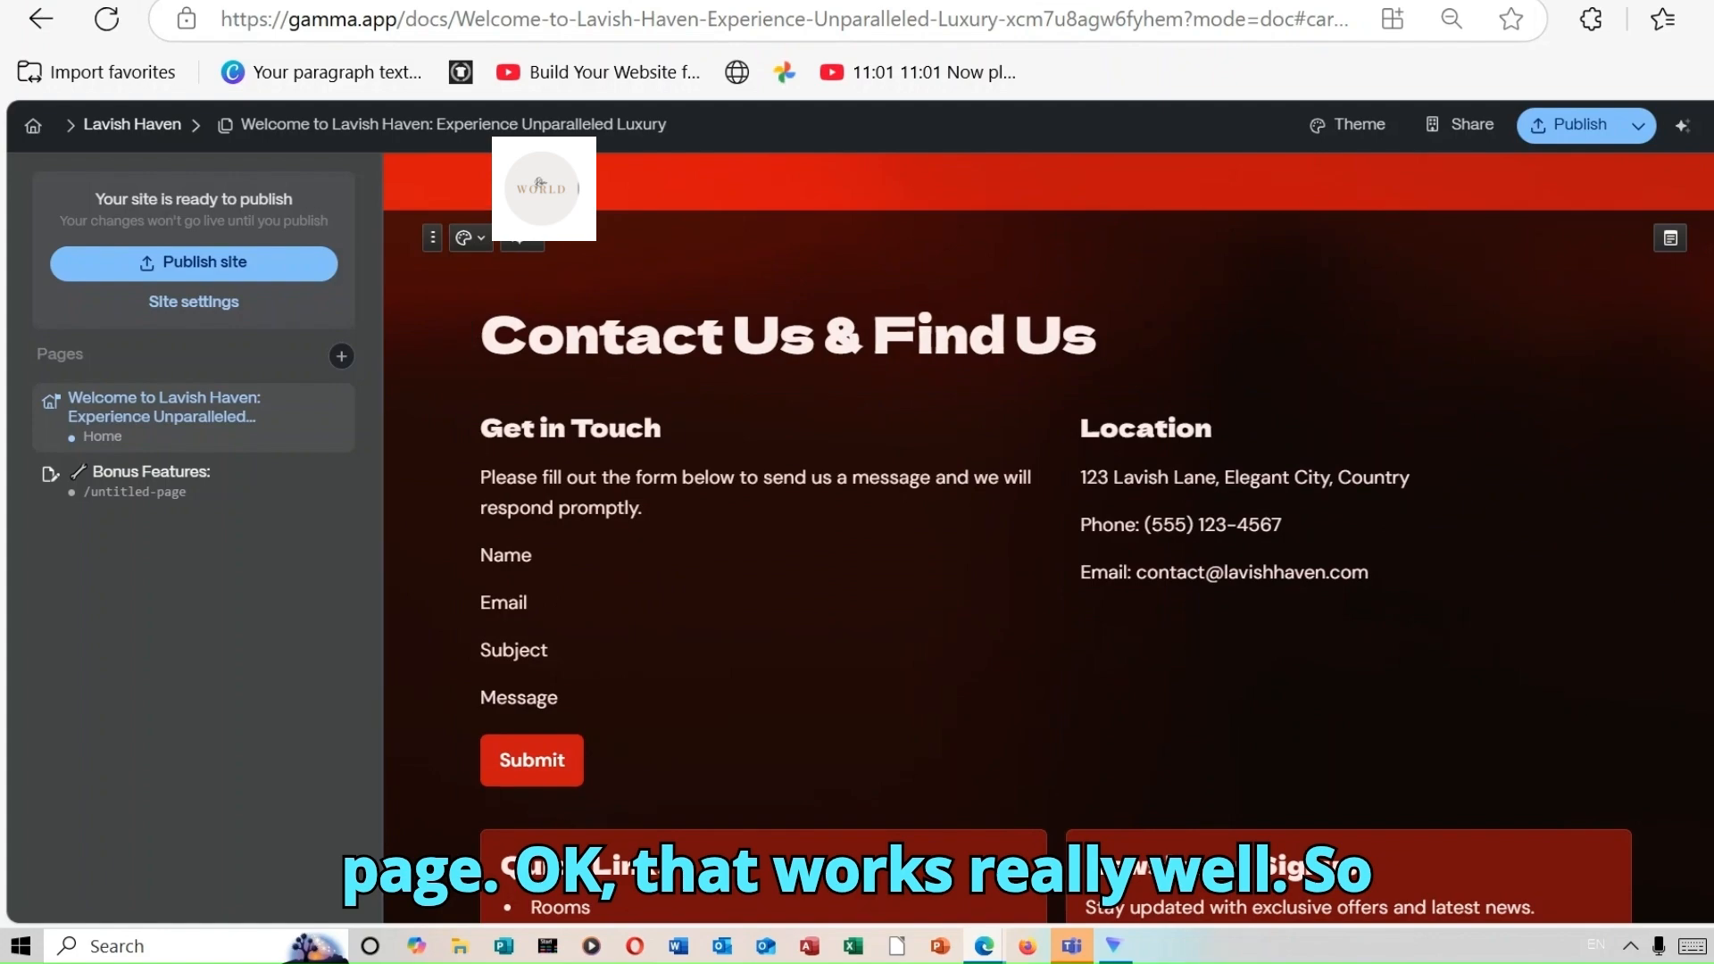
- Return to the welcome card and review its AI editing, card styling and further card options
scroll(1048, 538, "up", 20)
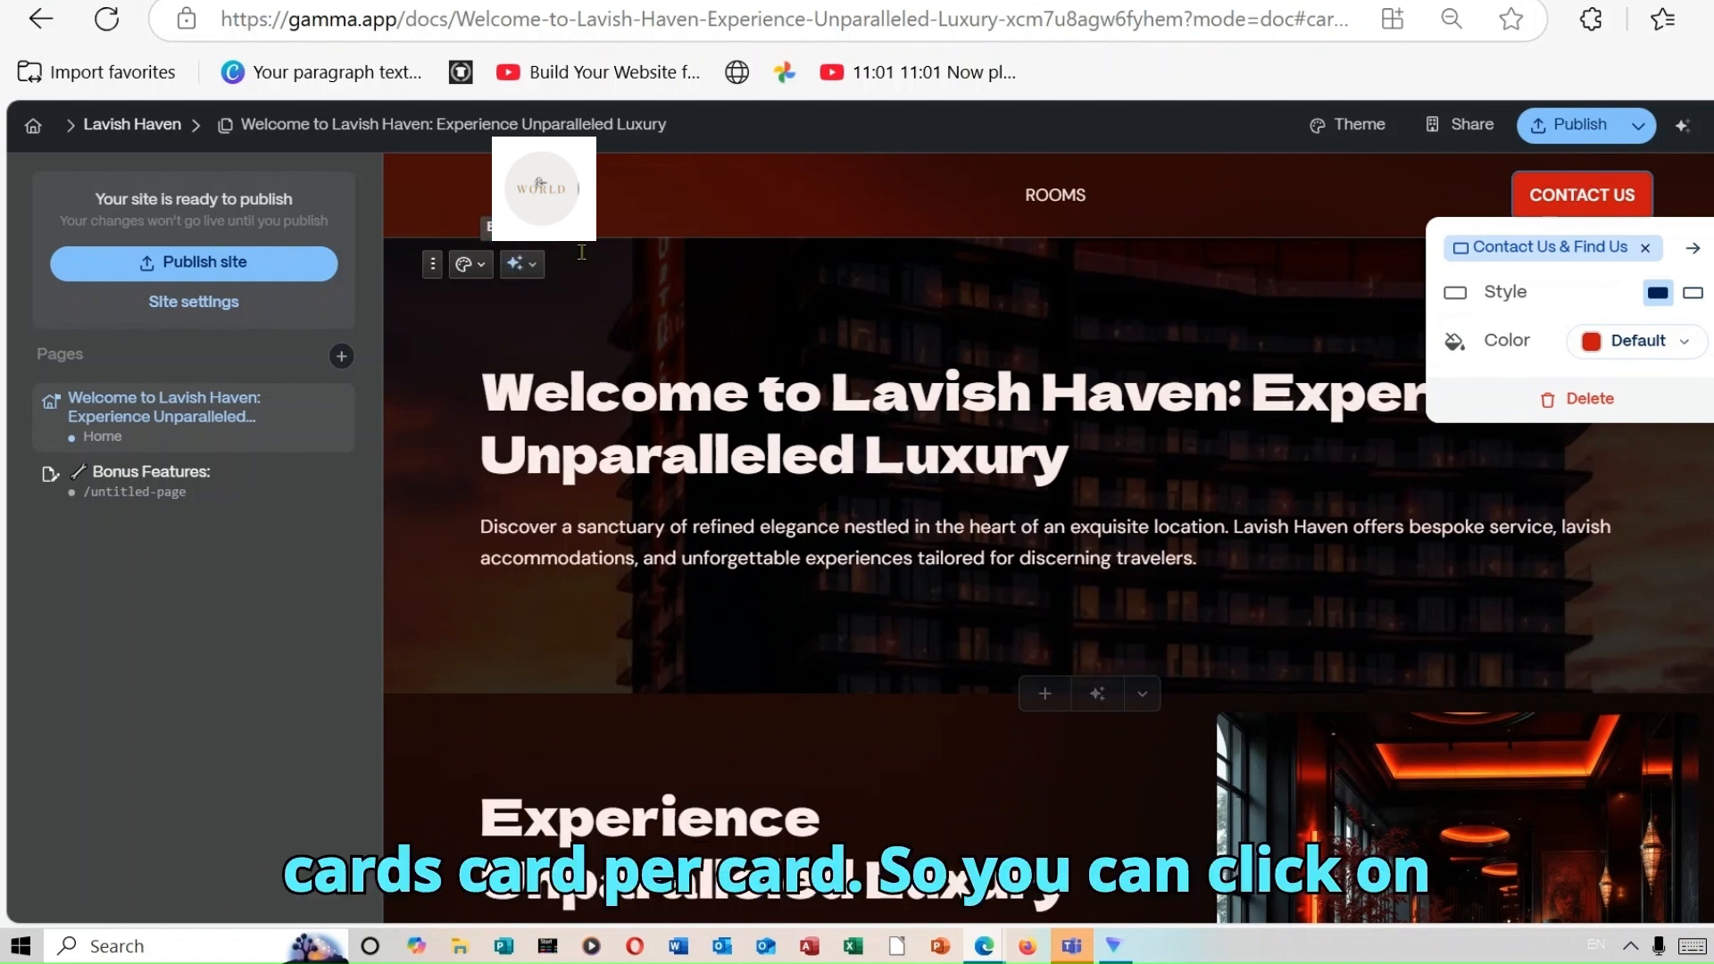
left_click(520, 268)
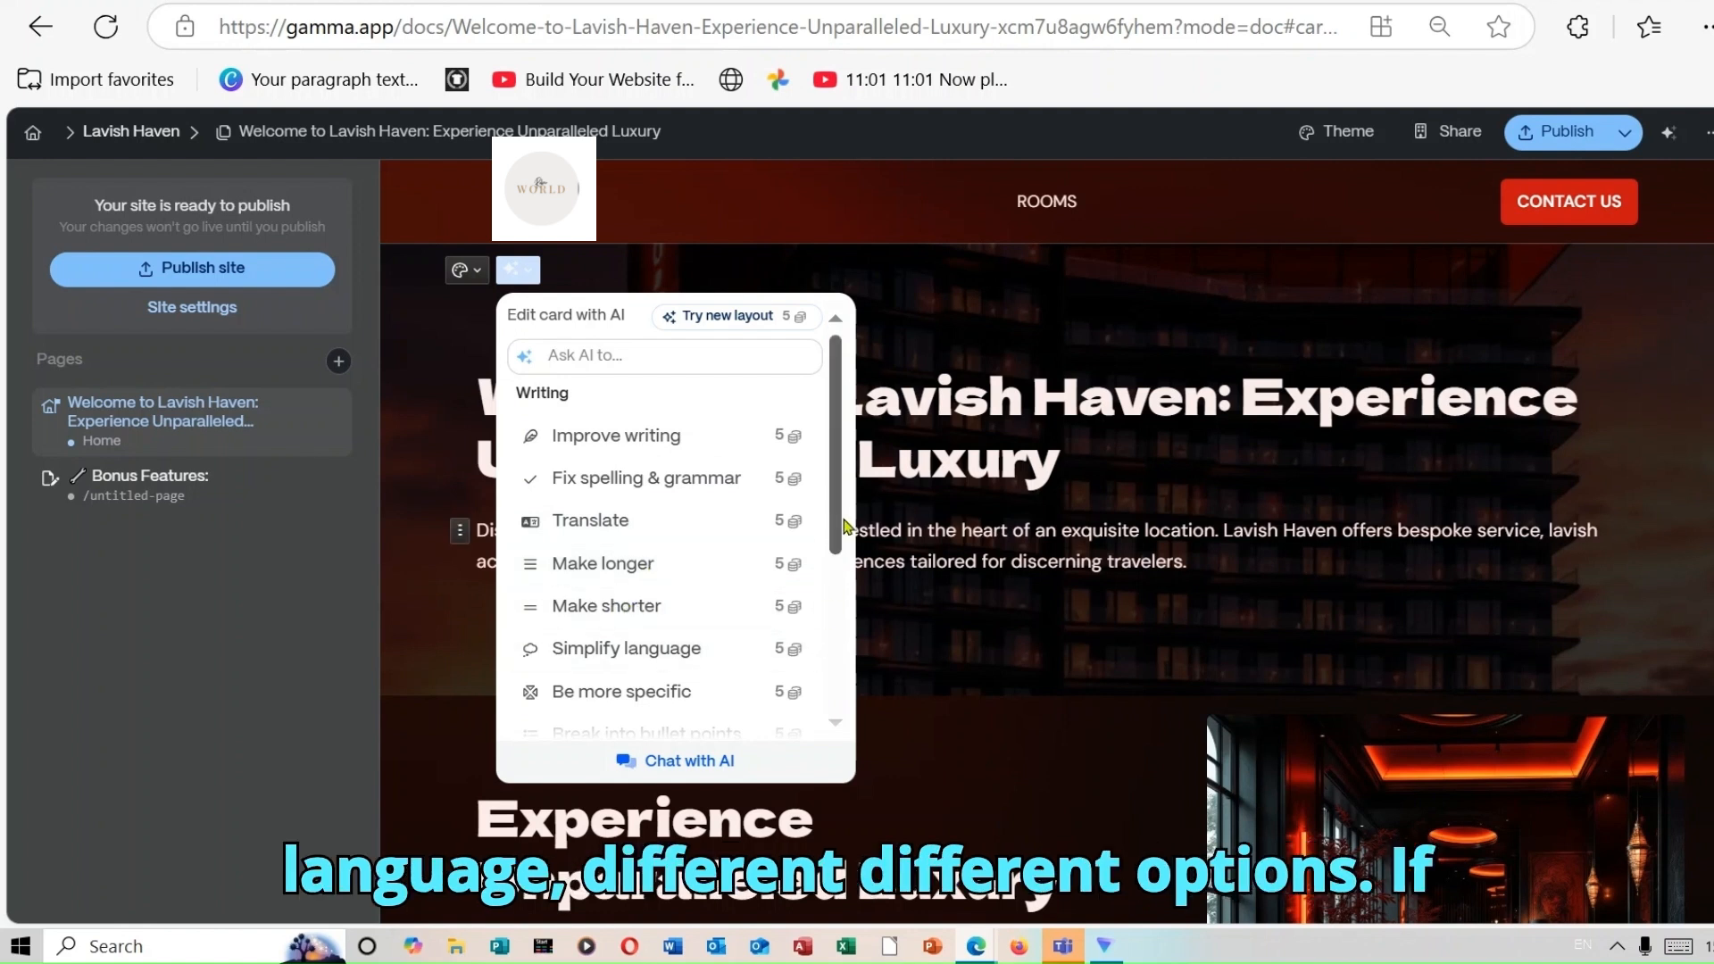
left_click_drag(845, 527, 863, 693)
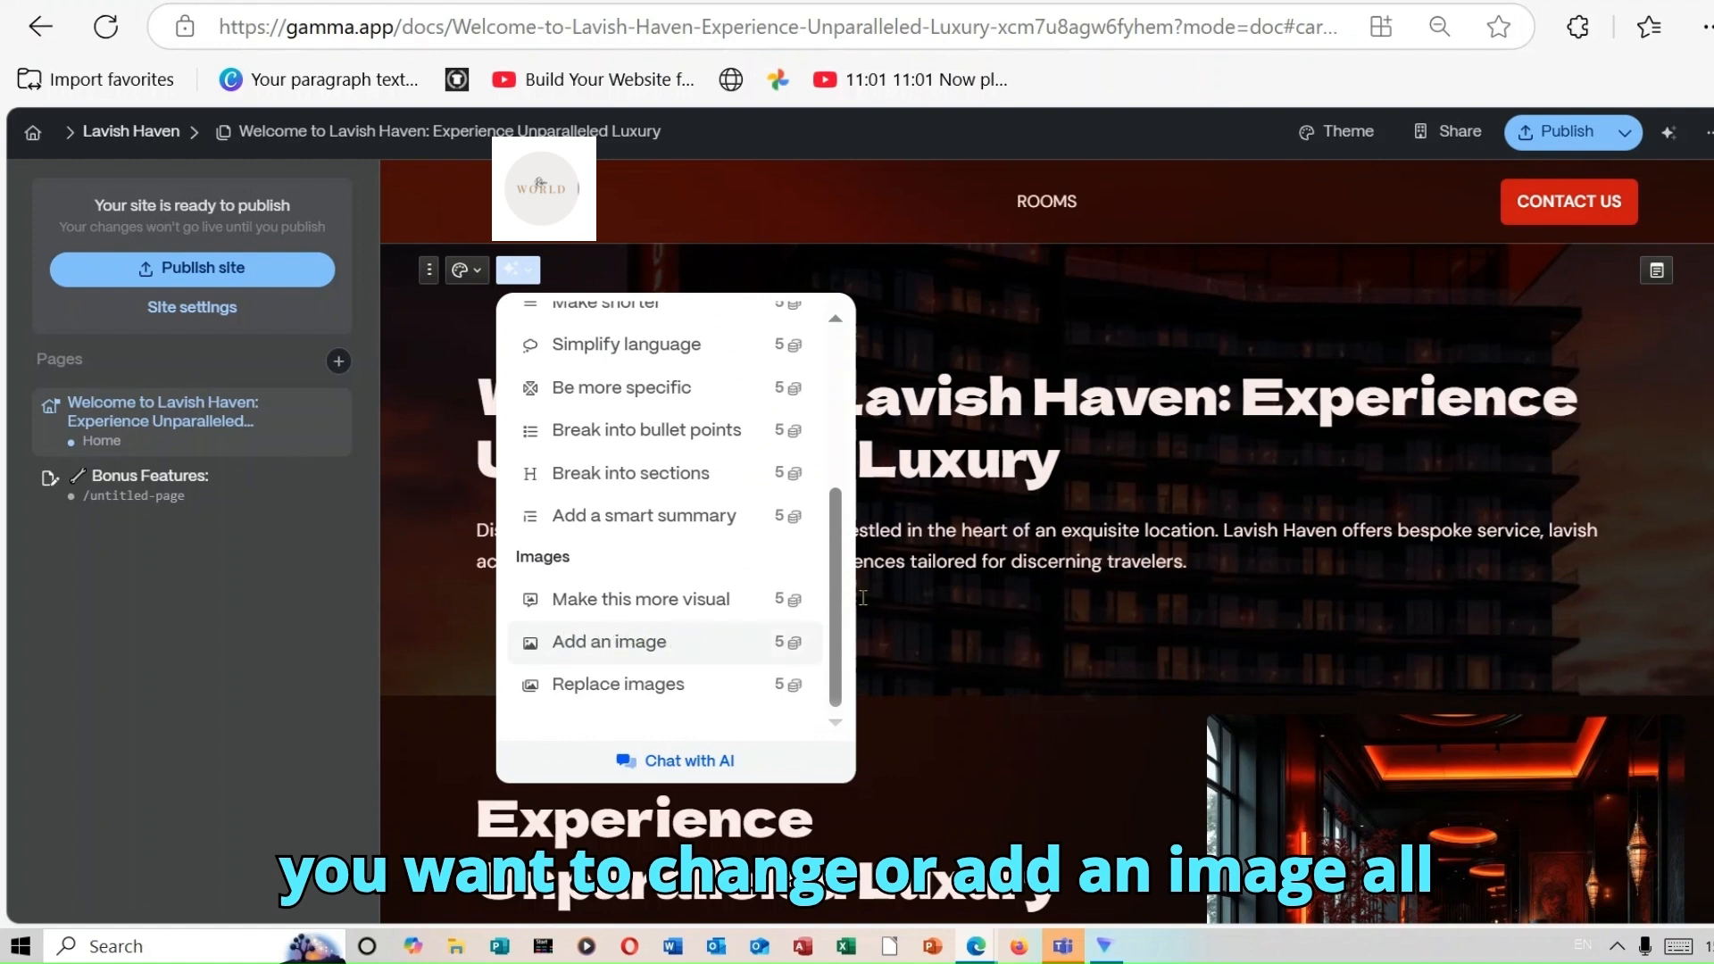
left_click_drag(842, 555, 839, 375)
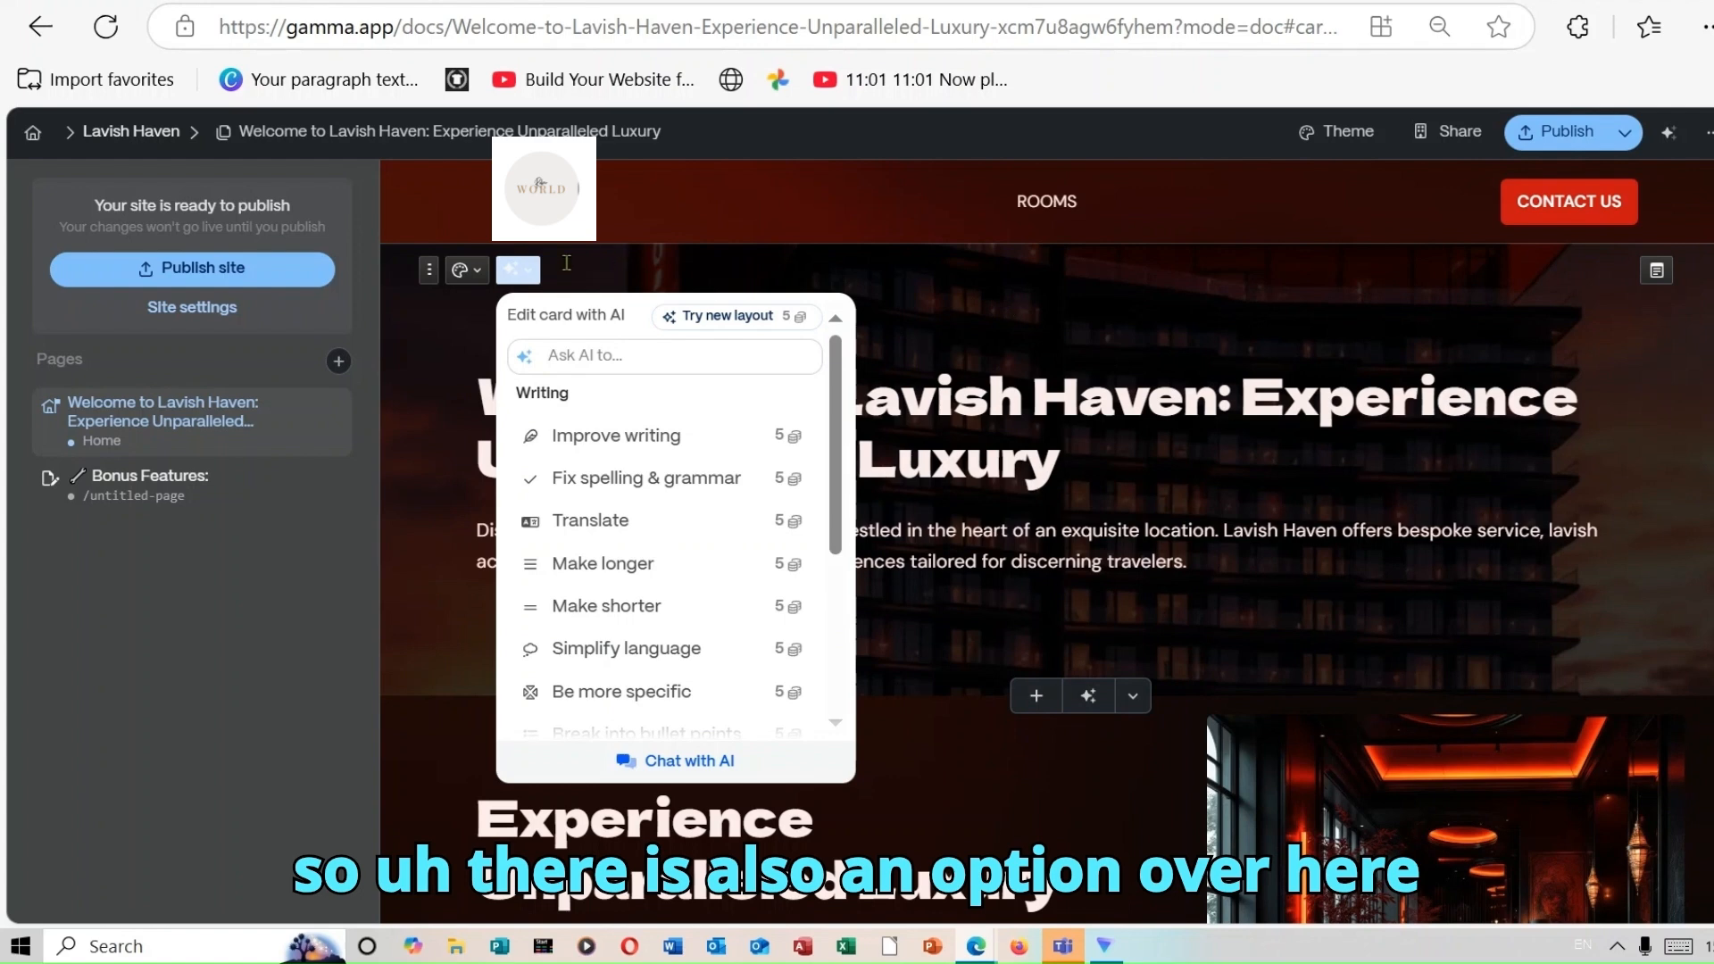
left_click(470, 275)
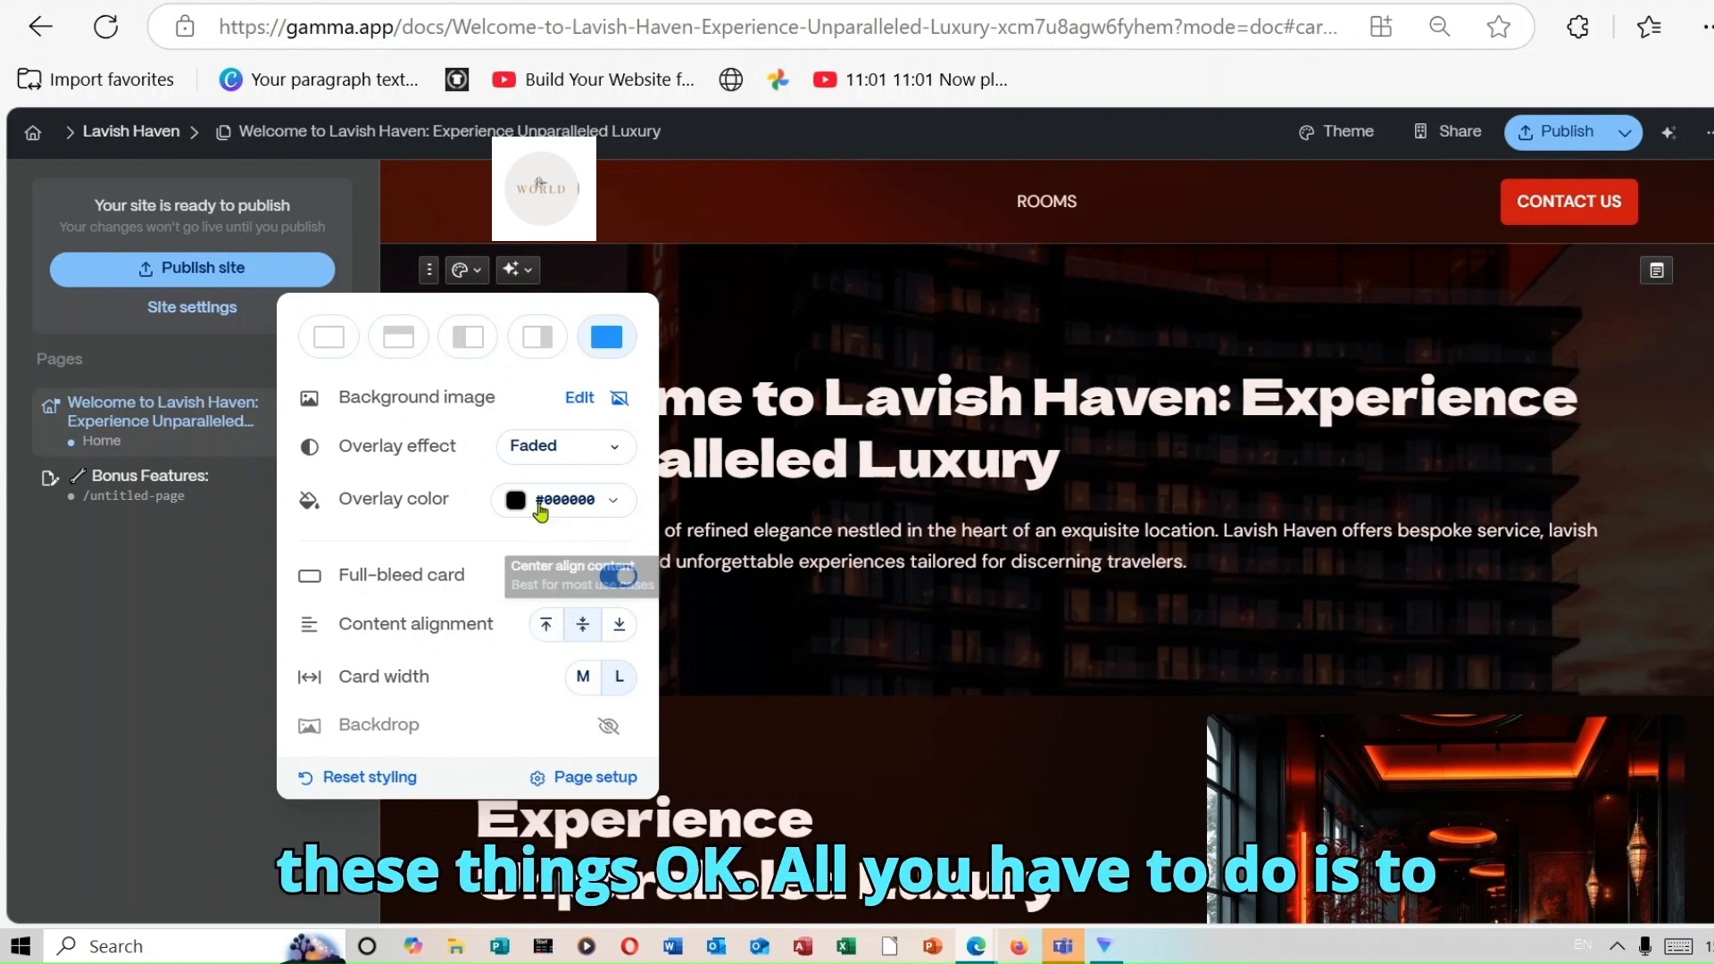
left_click(428, 267)
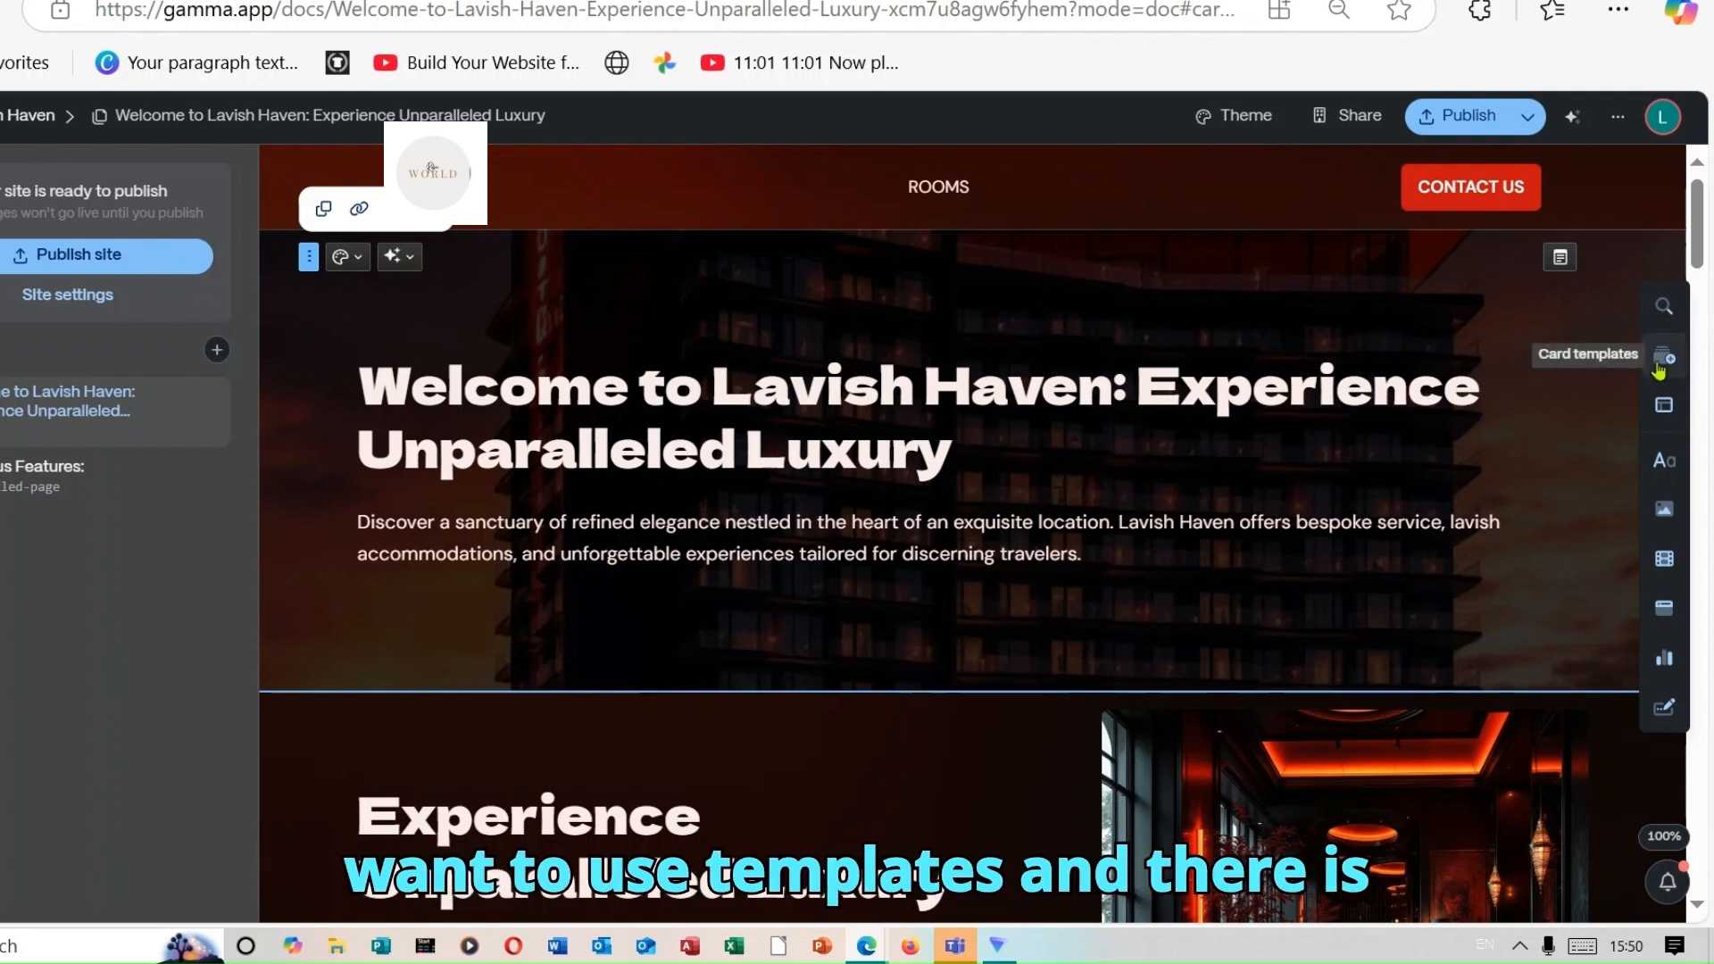
- Review the insertable content for the page: smart layouts, basic blocks, images, and videos and media
left_click(1657, 416)
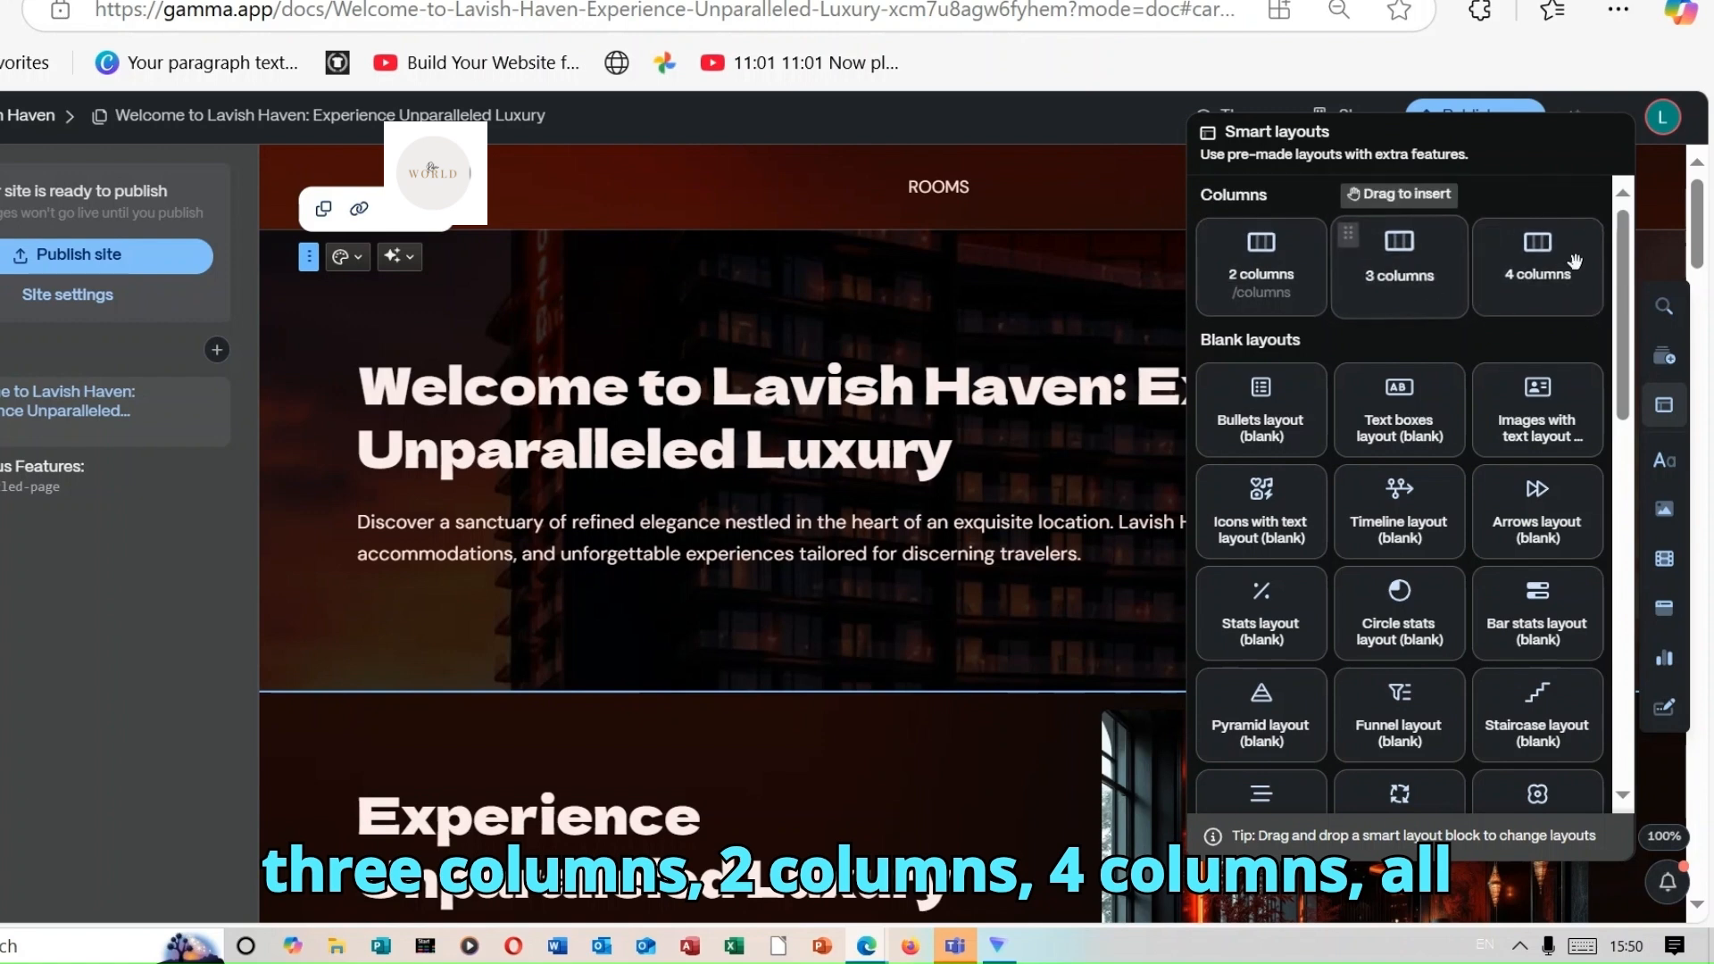
left_click(1673, 460)
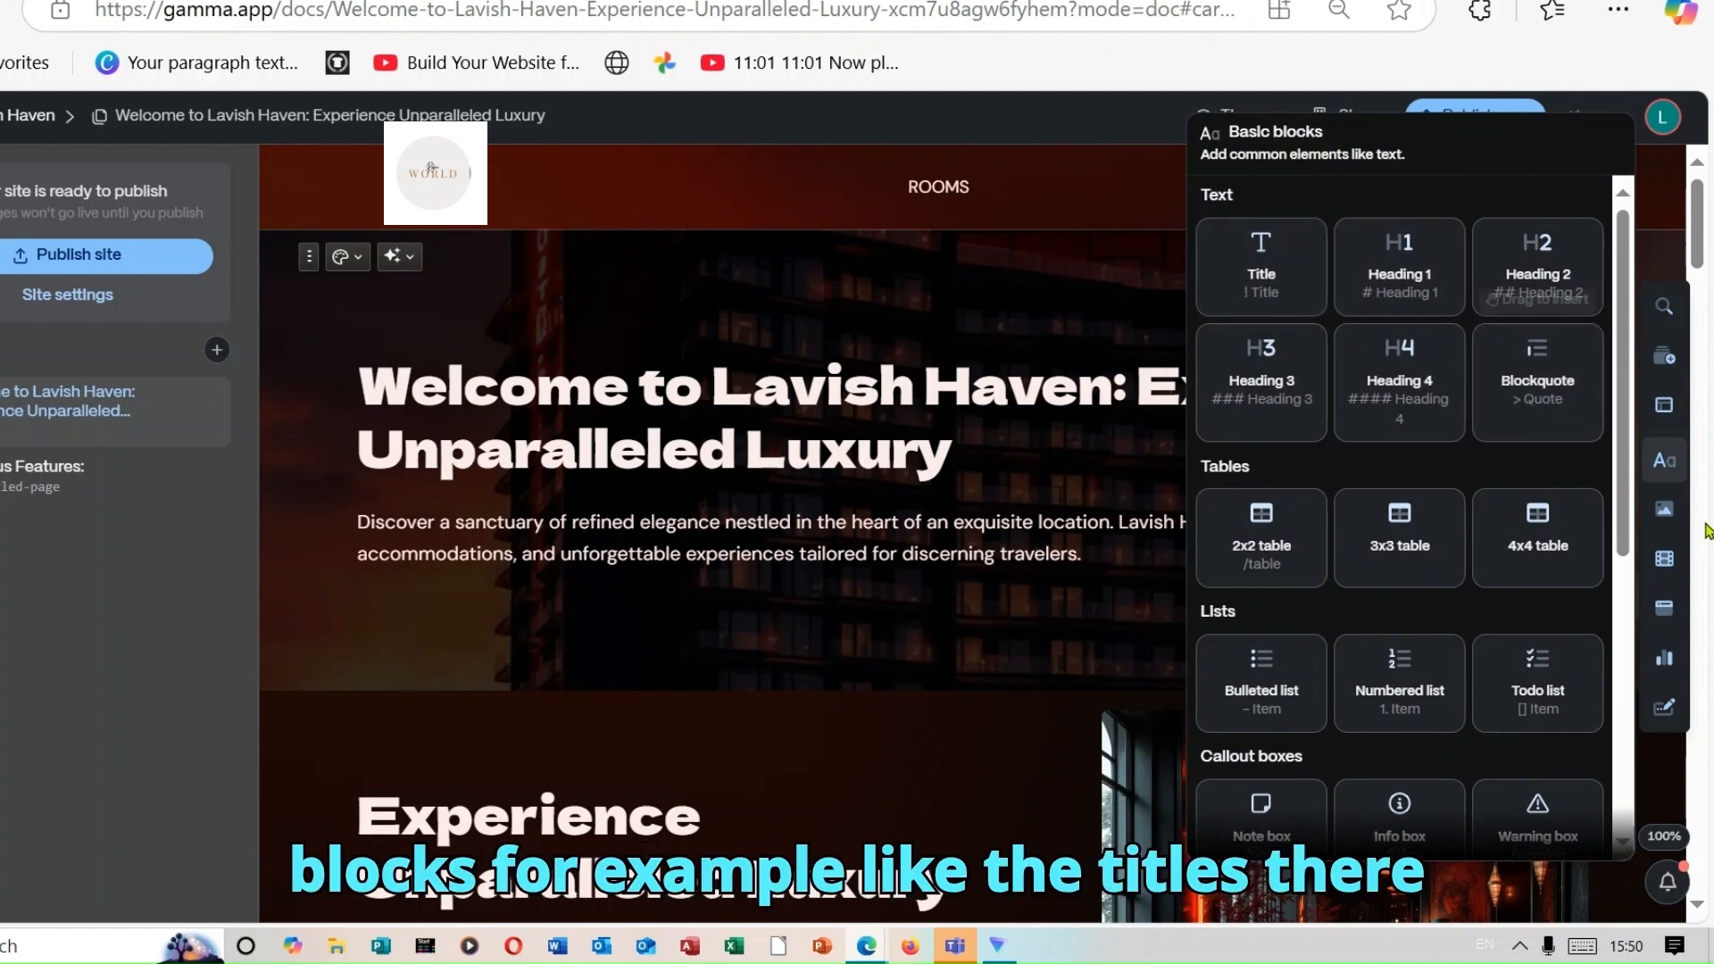
left_click(1666, 511)
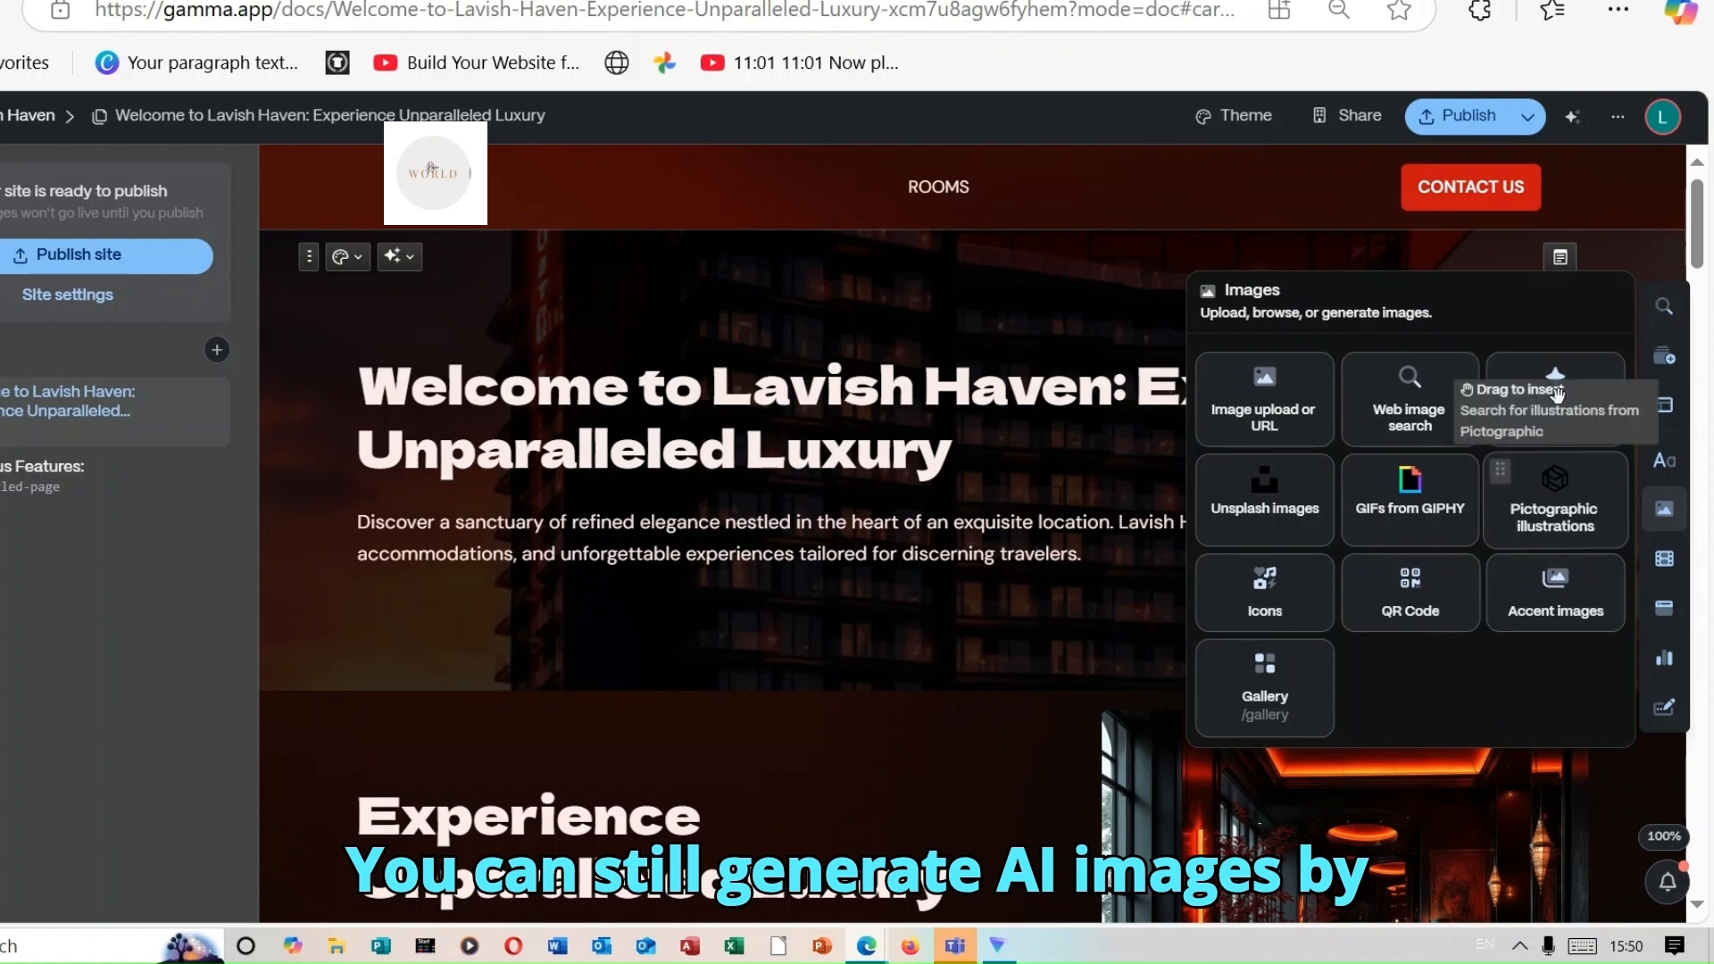
left_click(1666, 561)
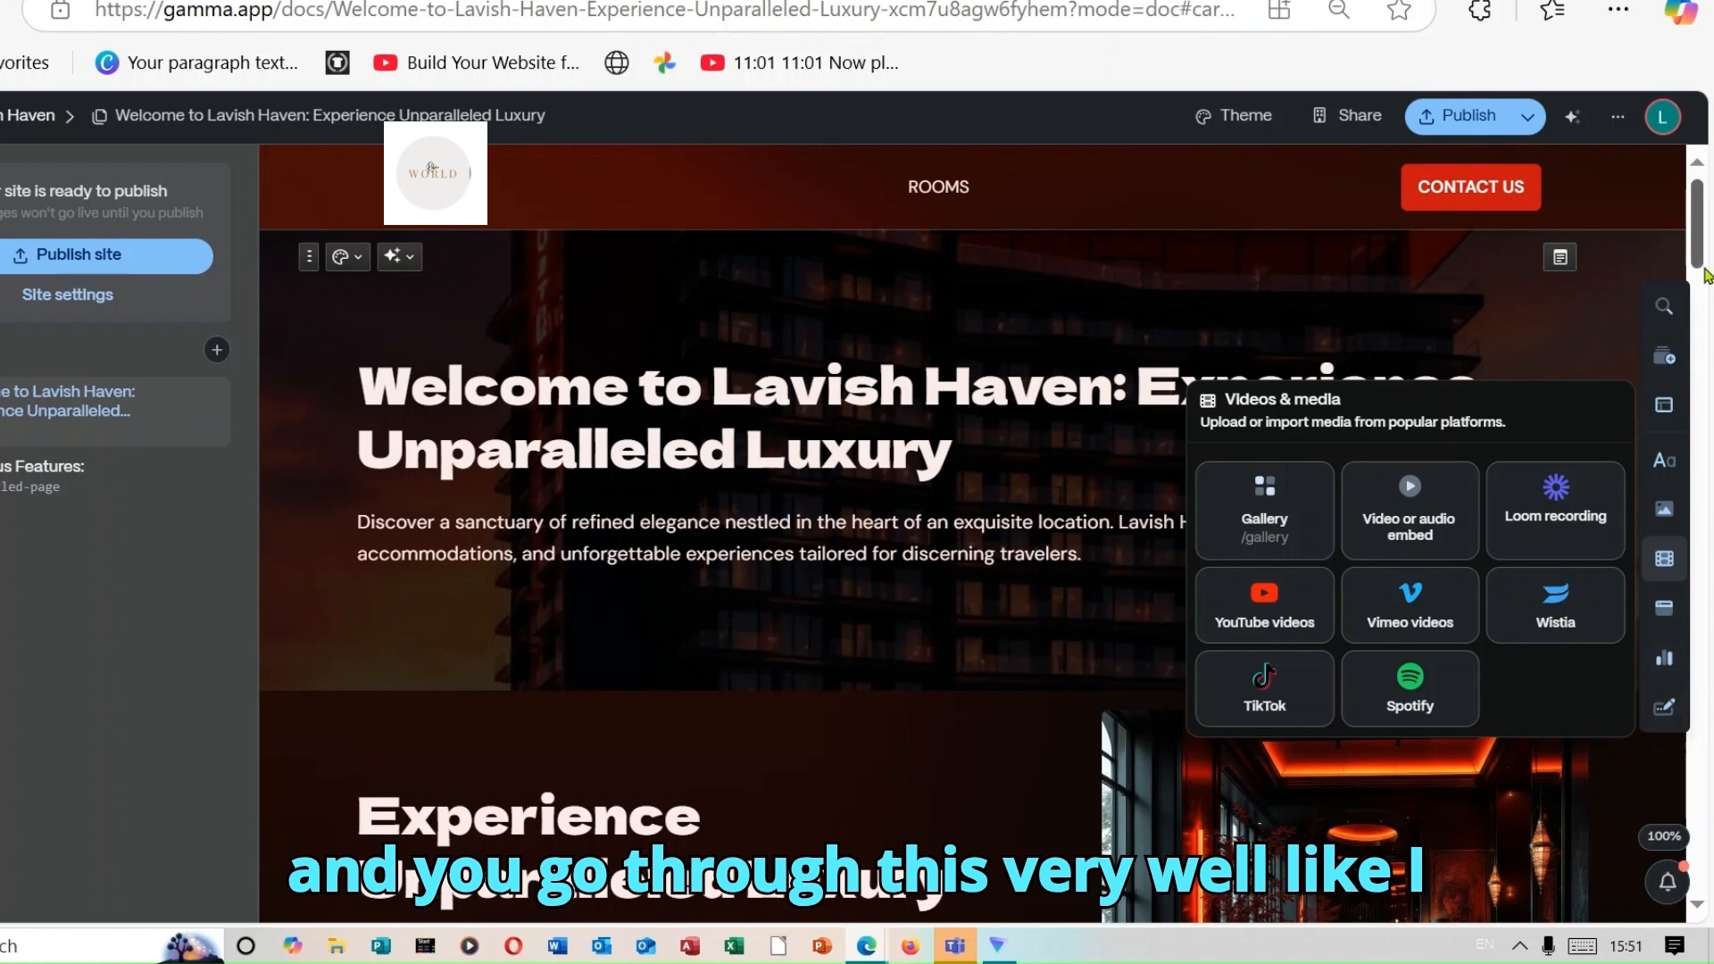
scroll(1692, 223, "down", 3)
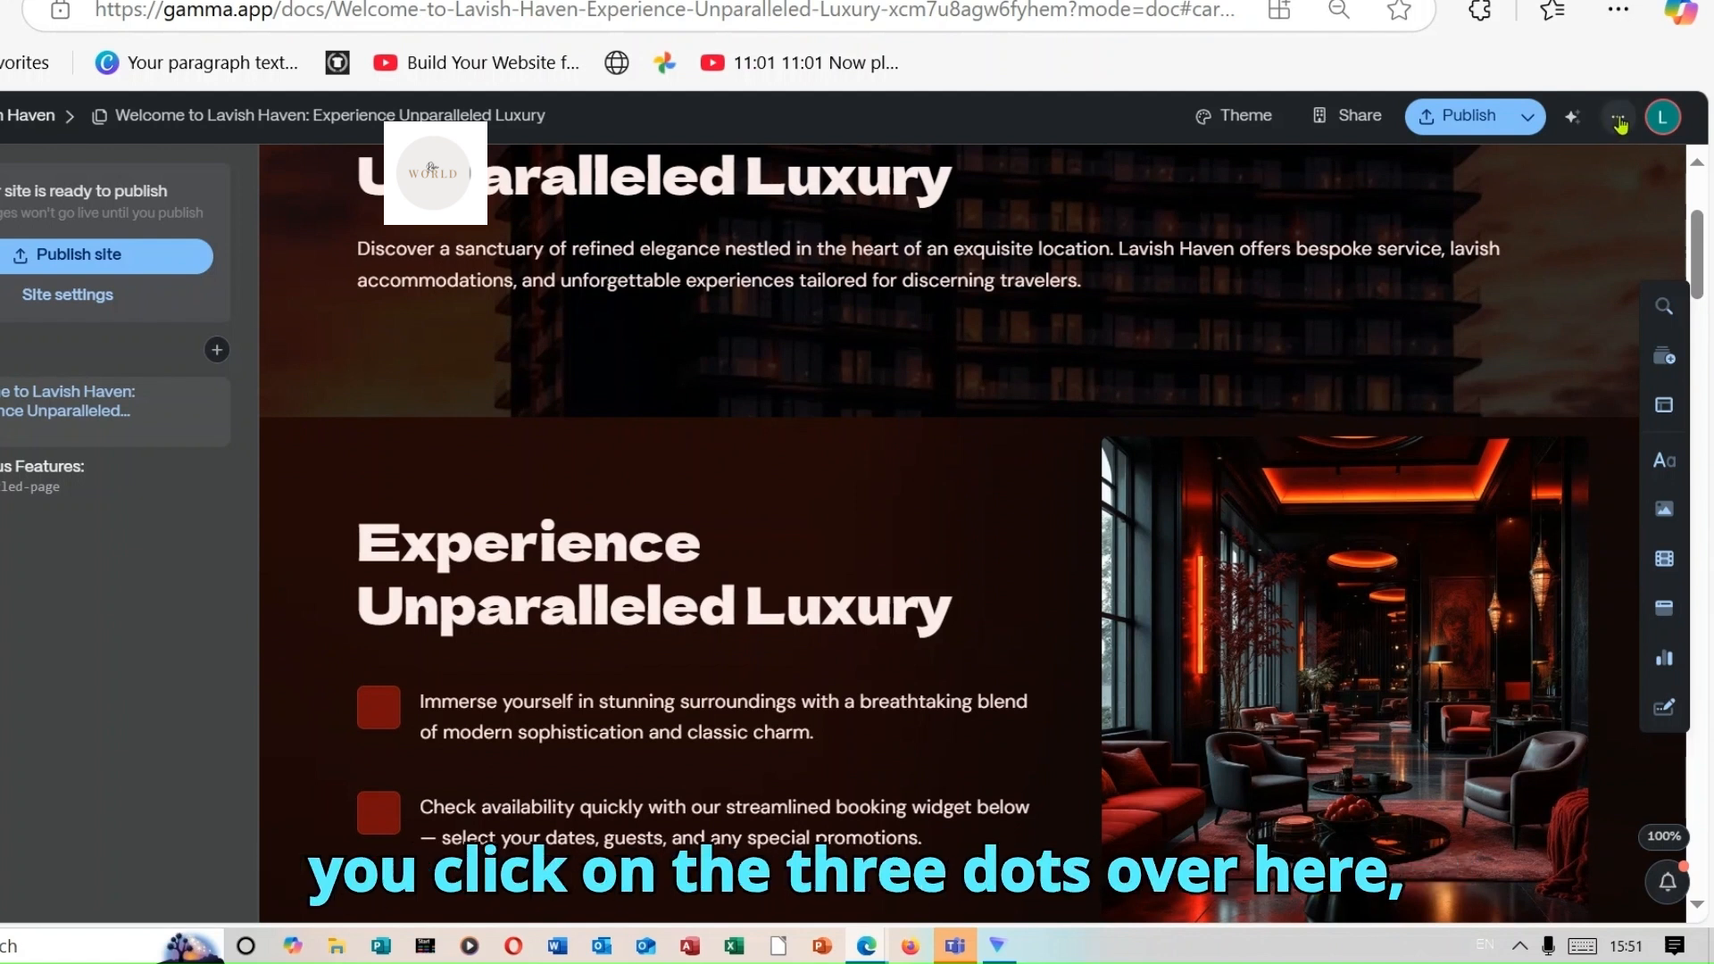
- In the site settings, name the site KCK Lavish Haven, upload the WORLD logo as favicon and save the settings
left_click(1619, 120)
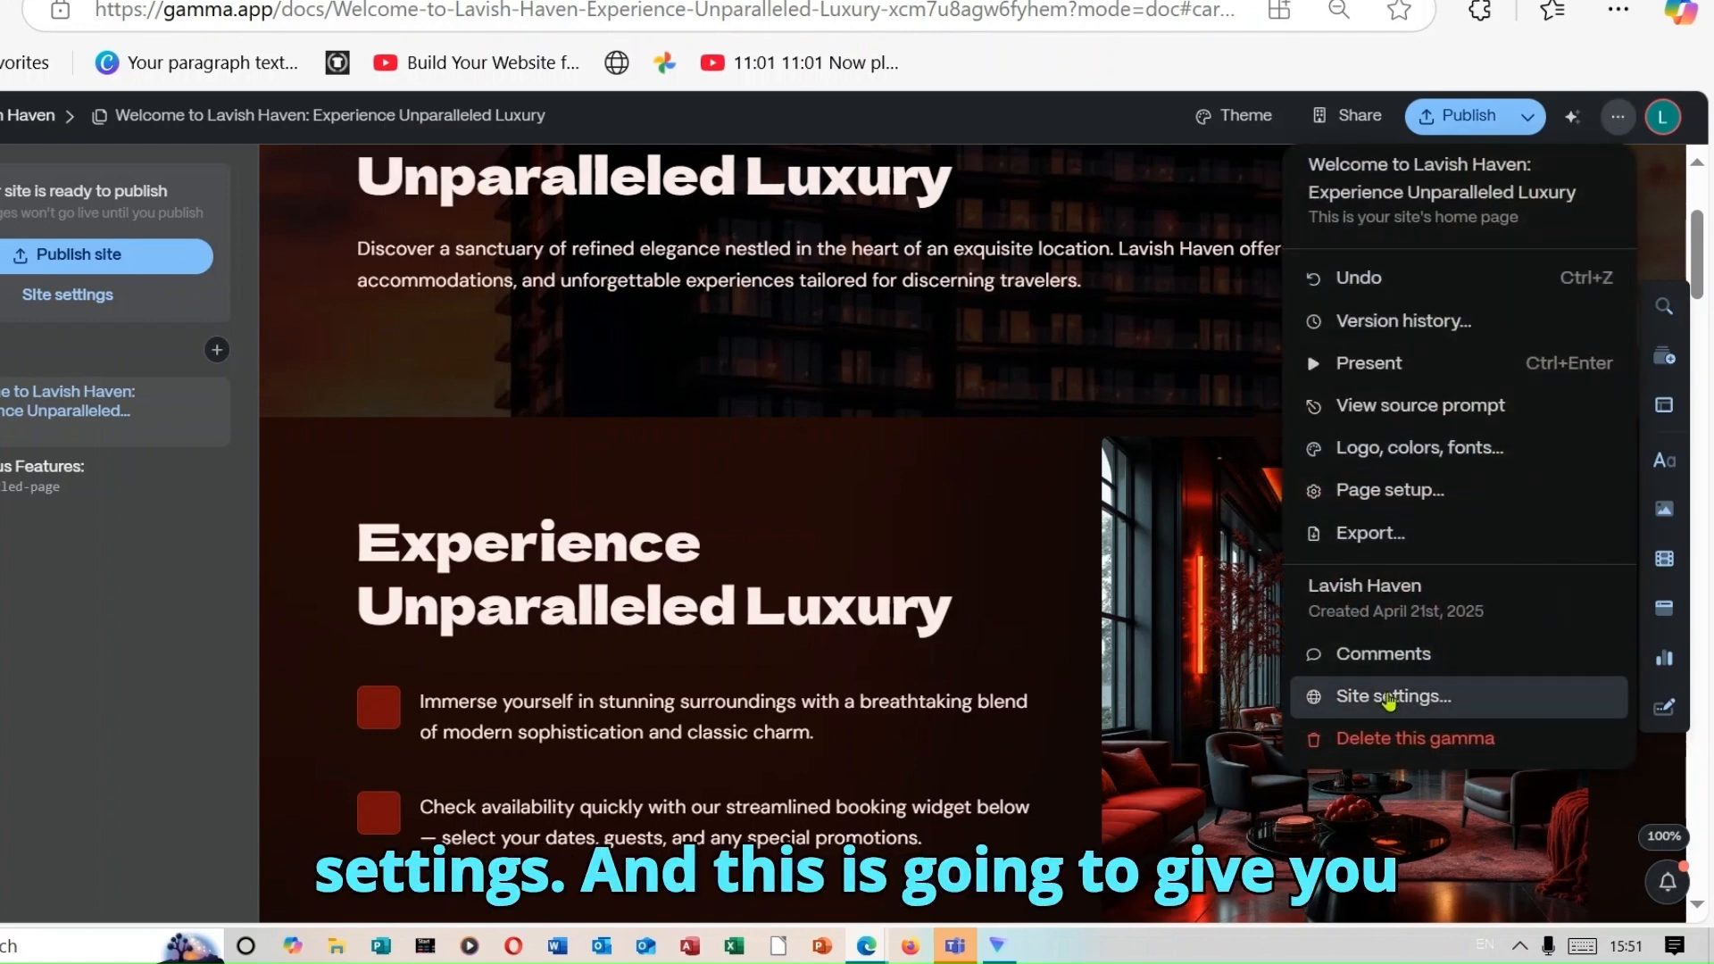
left_click(1390, 697)
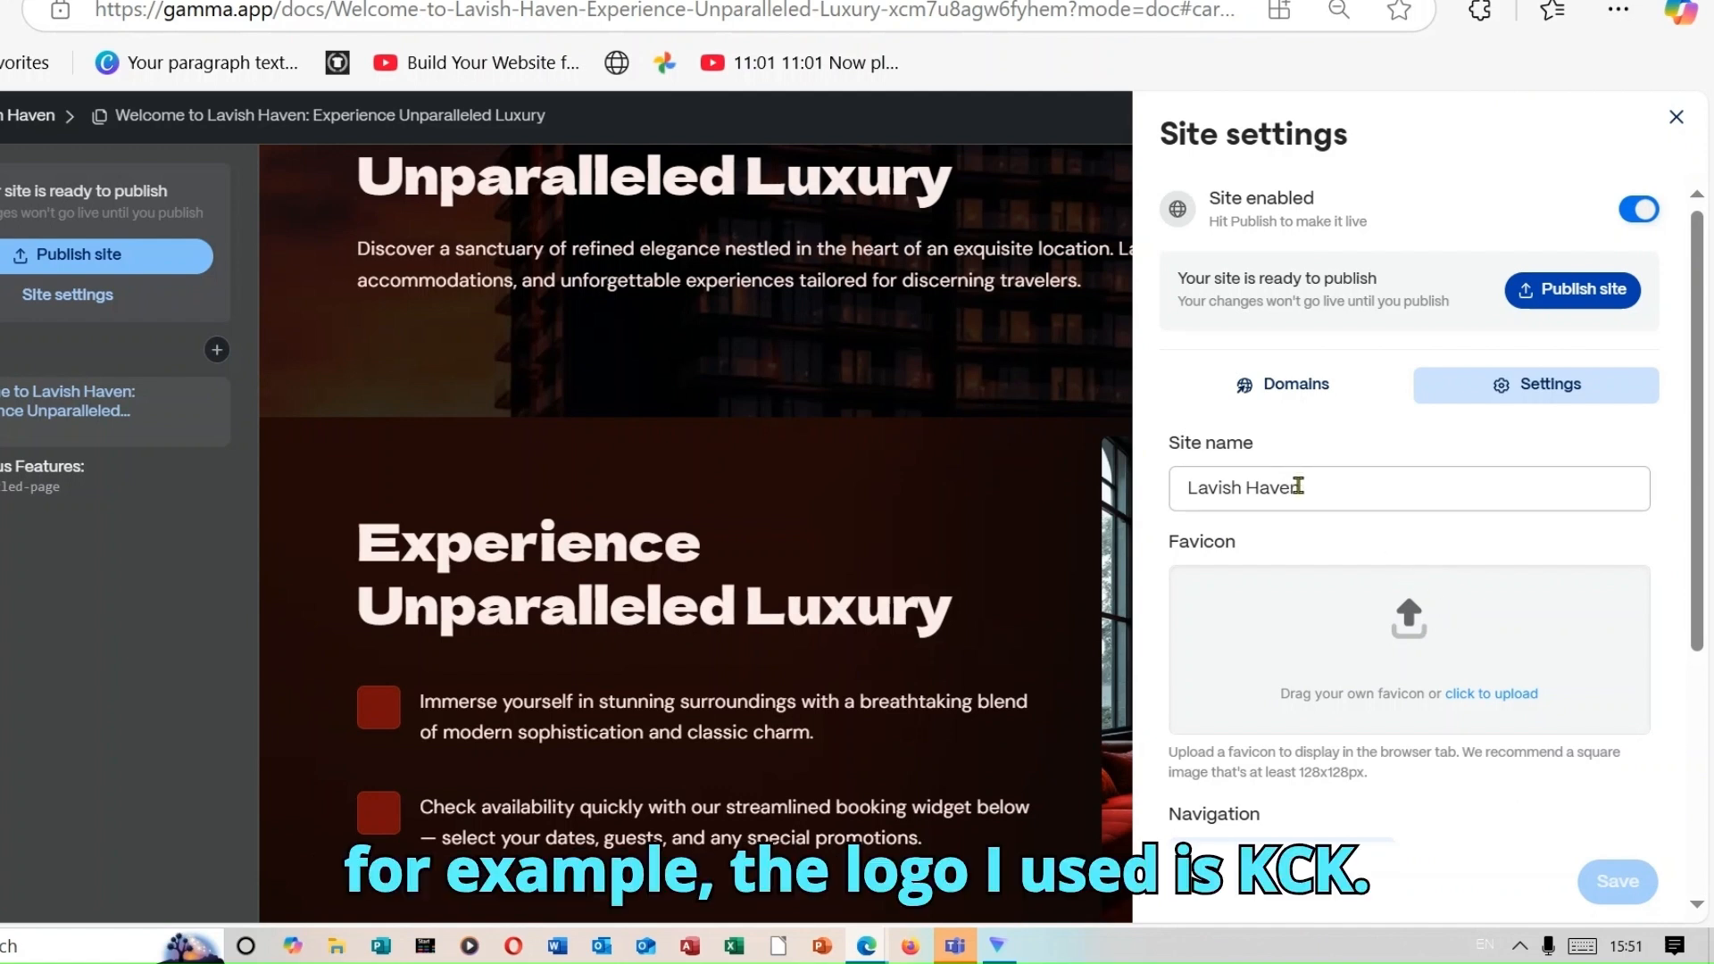
left_click_drag(1304, 486, 1092, 494)
type("KC")
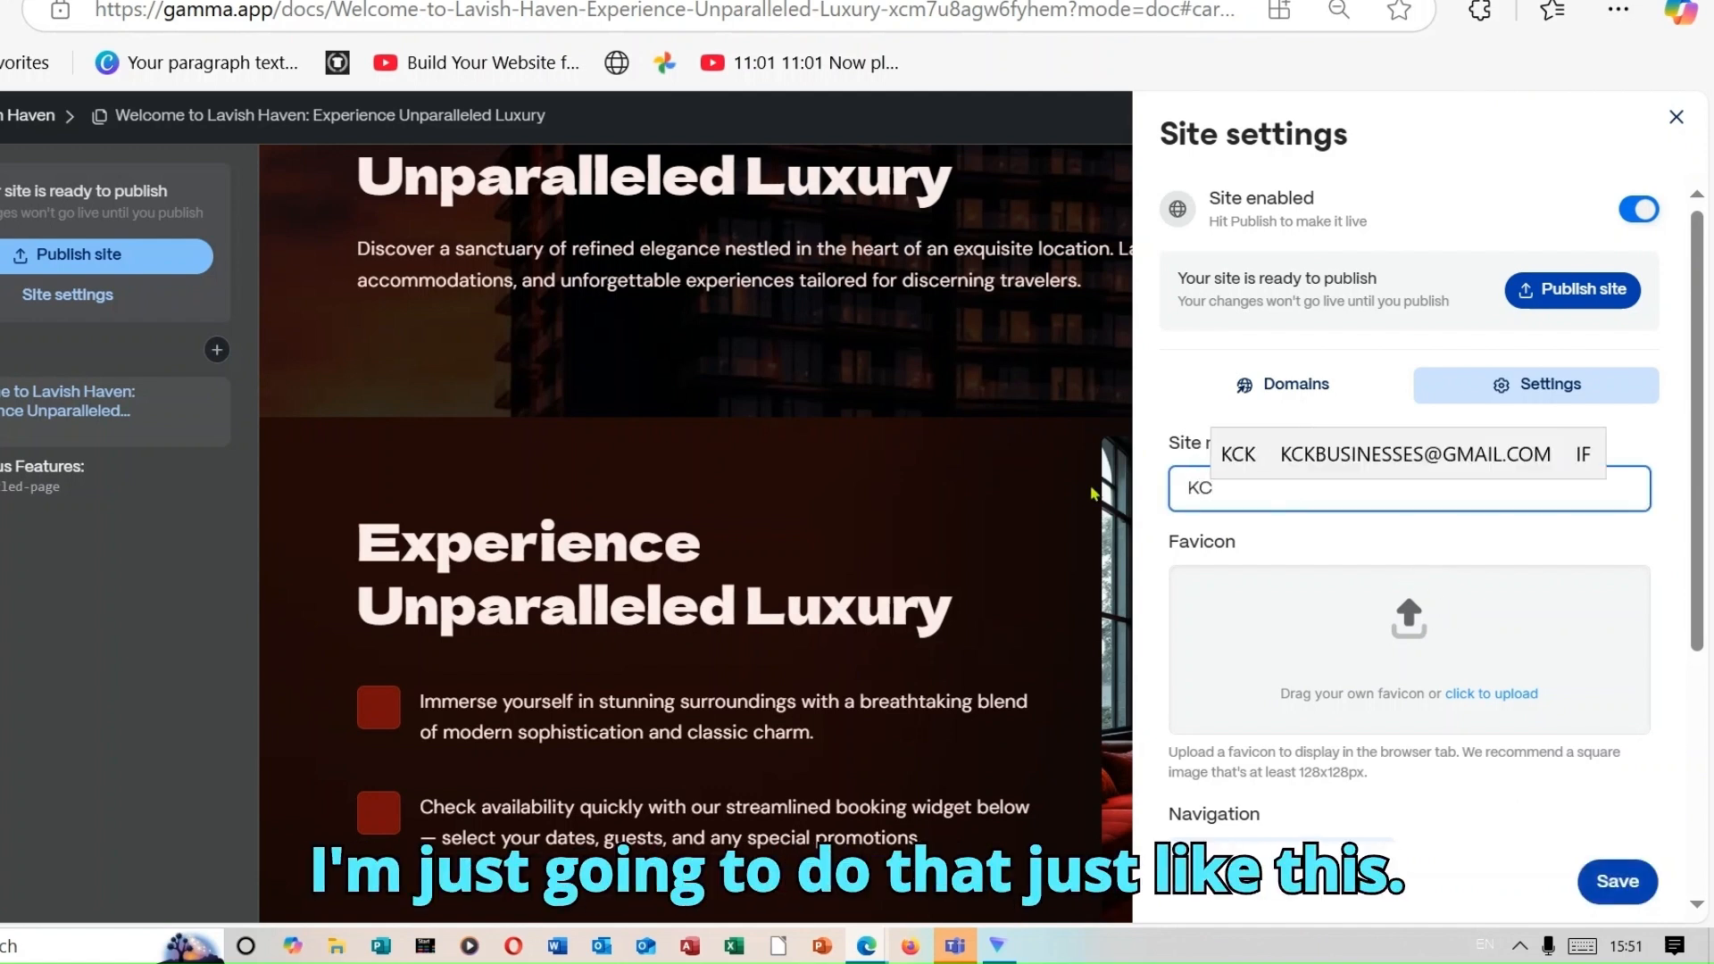
type("K")
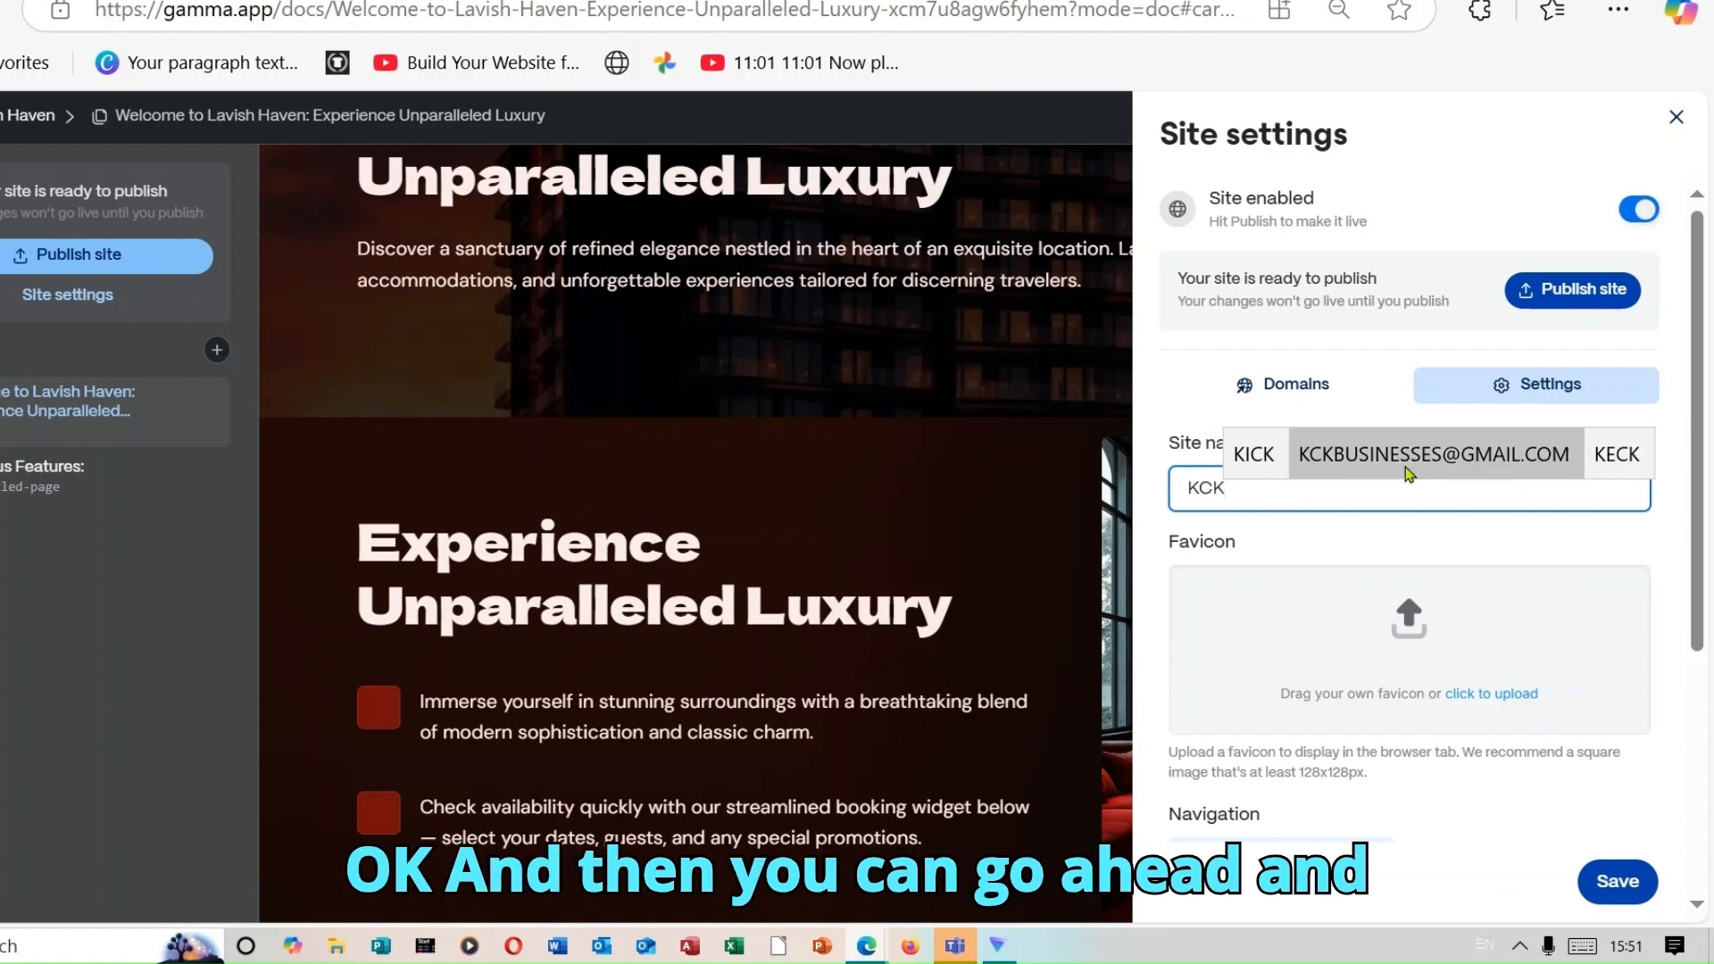
left_click(1486, 694)
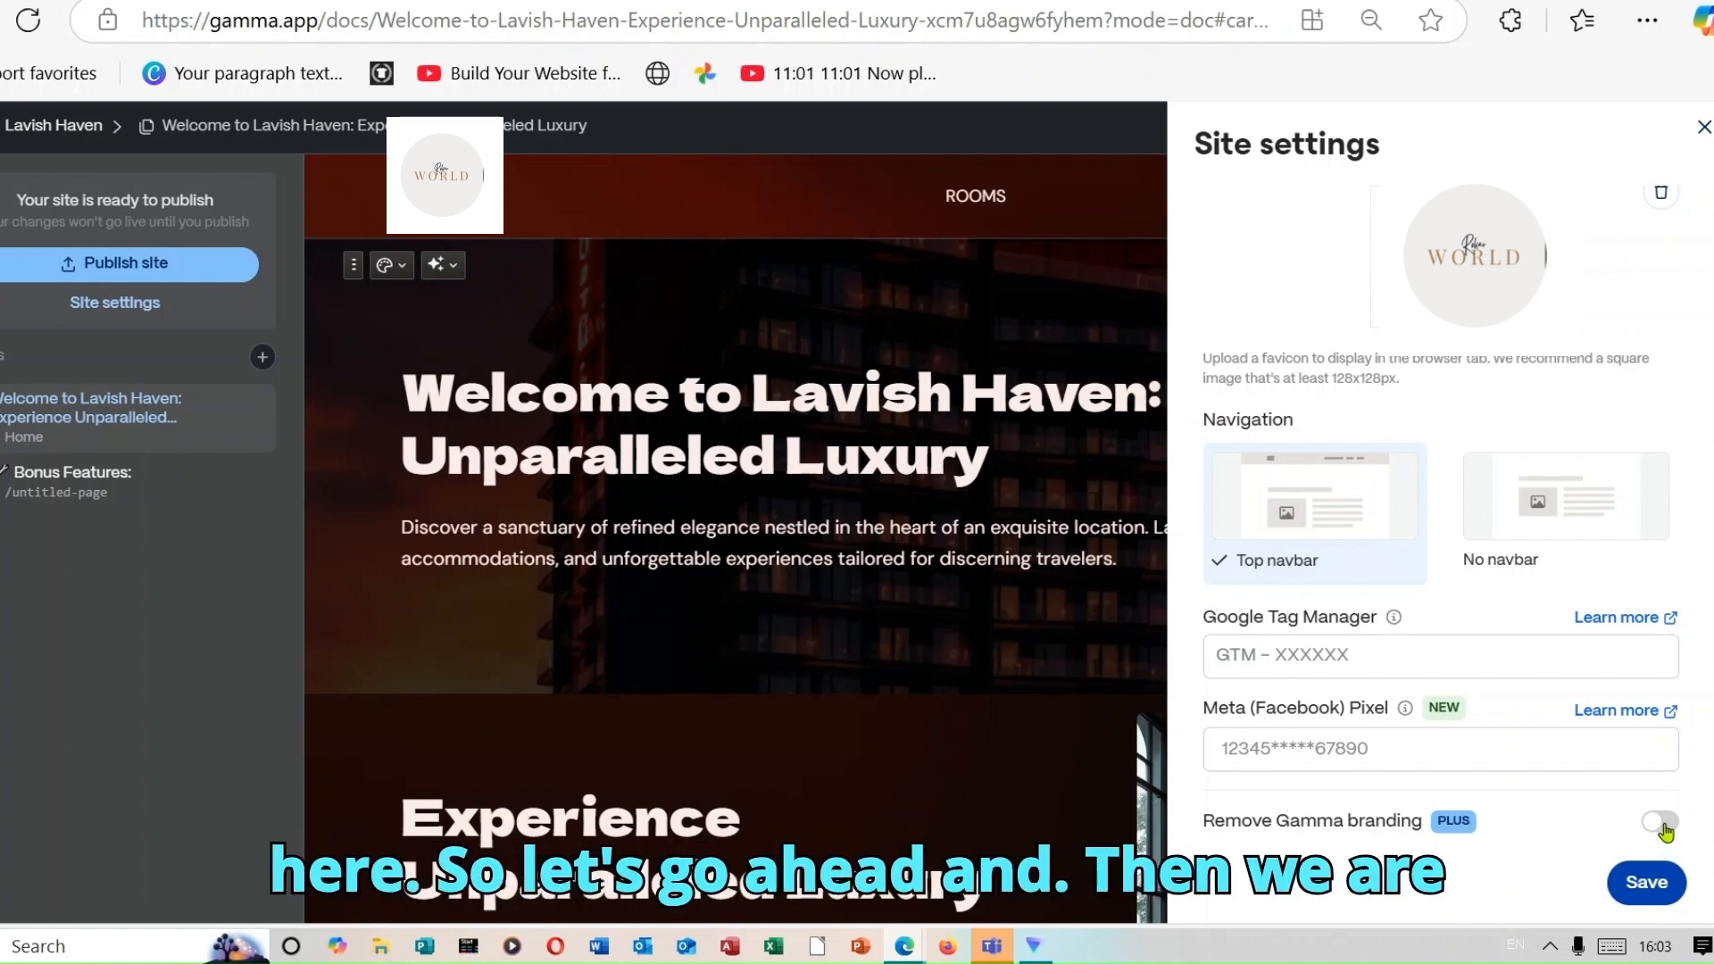
left_click(1654, 895)
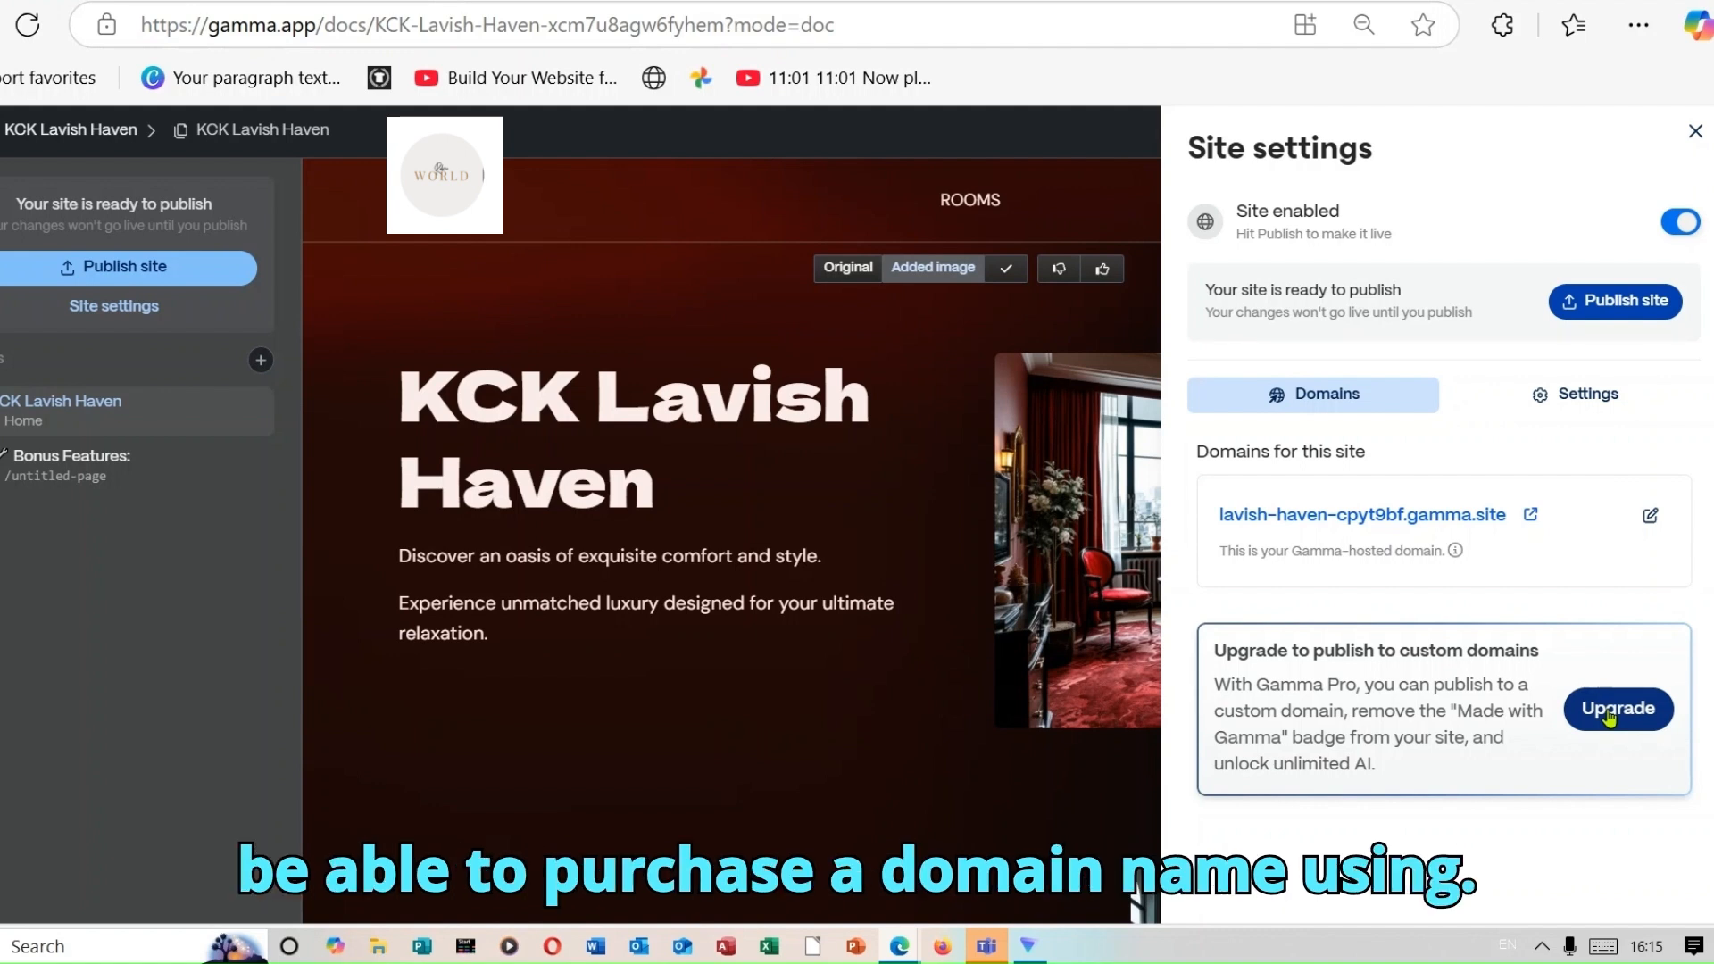
- Publish the site, open its Gamma-hosted domain and look through the live home page
left_click(1637, 309)
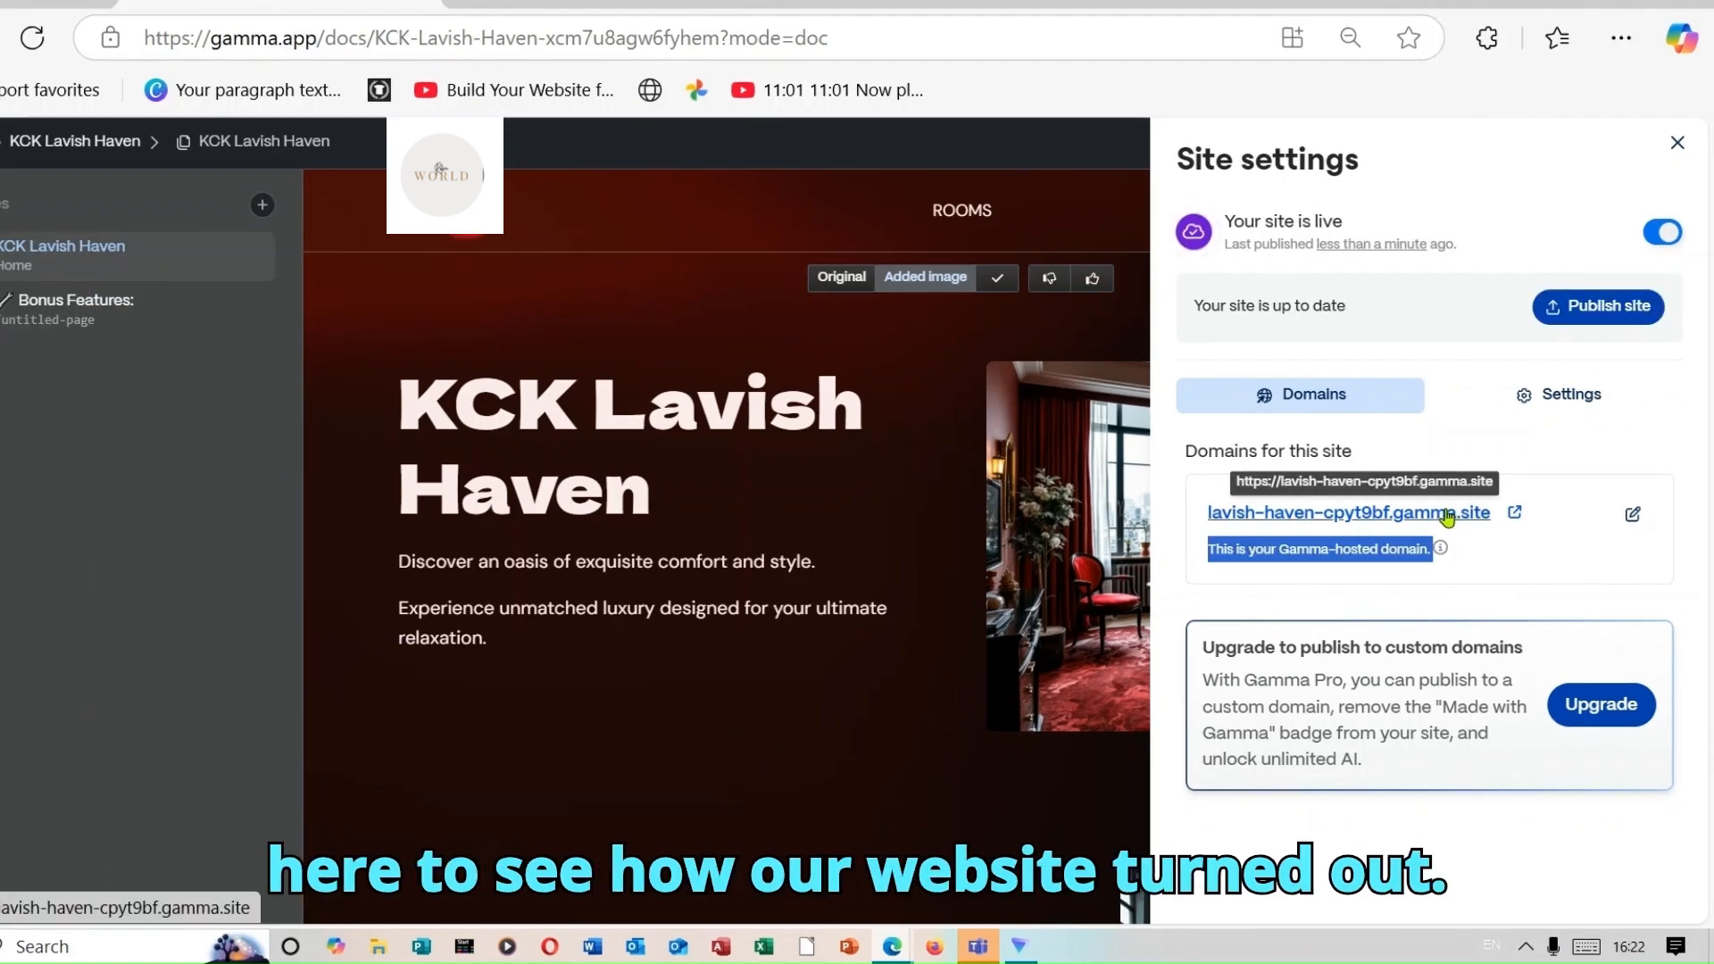
left_click(1447, 514)
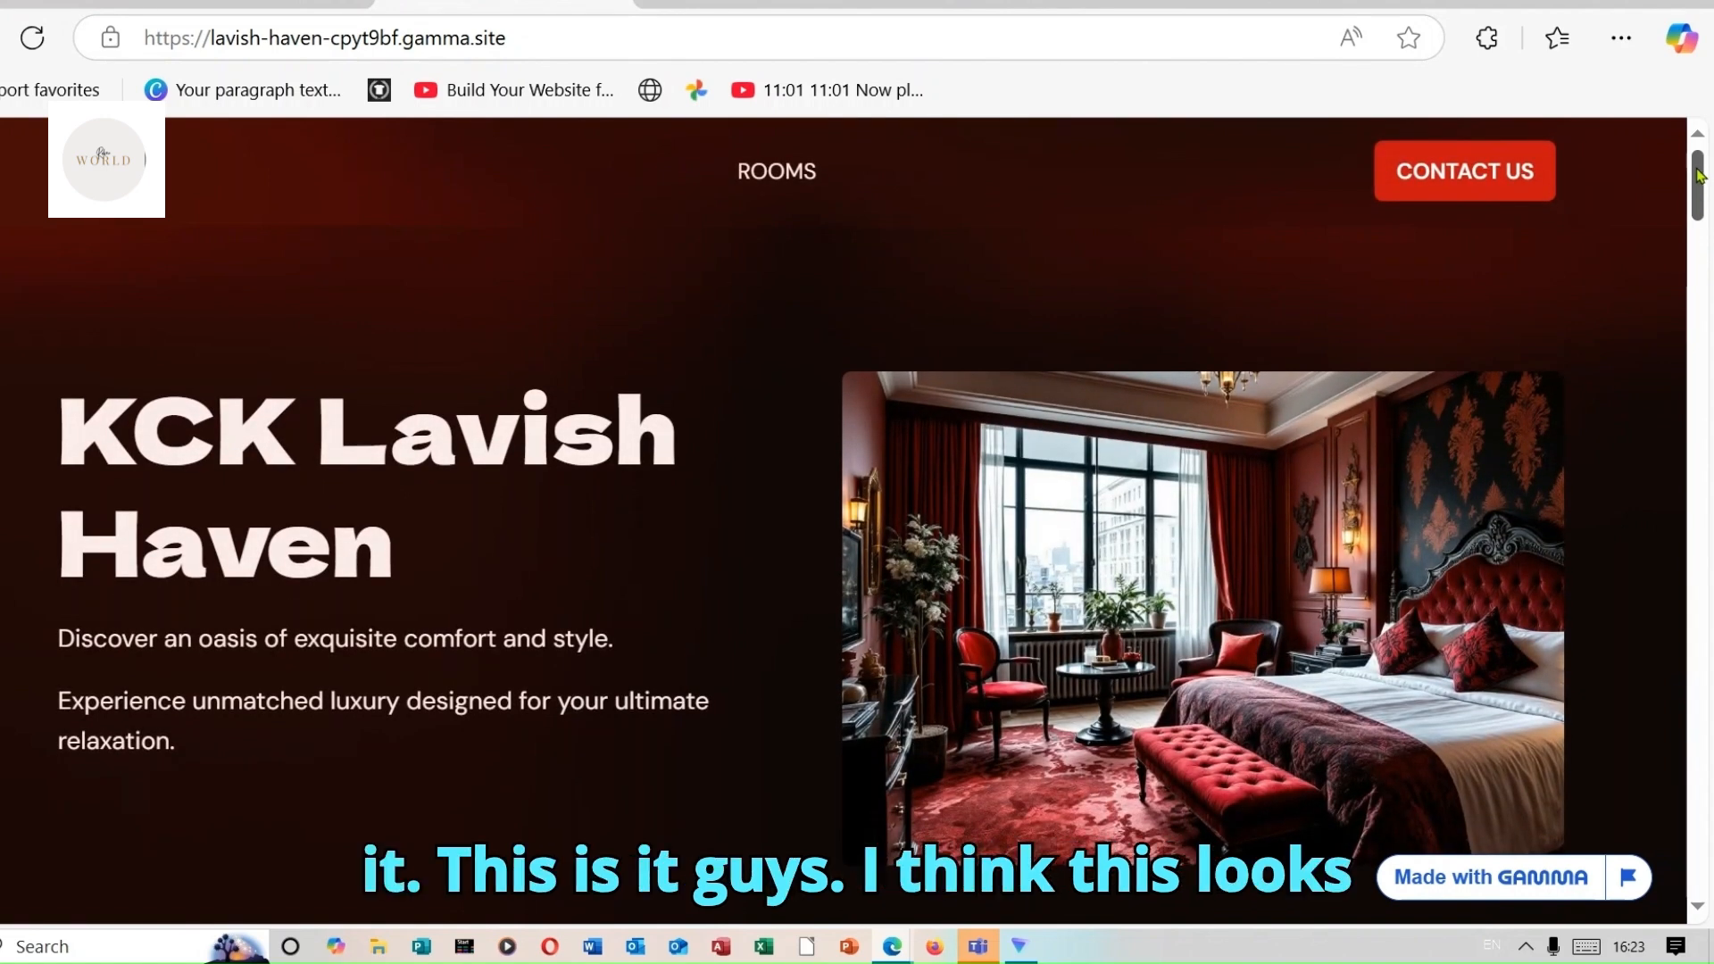
left_click_drag(1698, 176, 1710, 366)
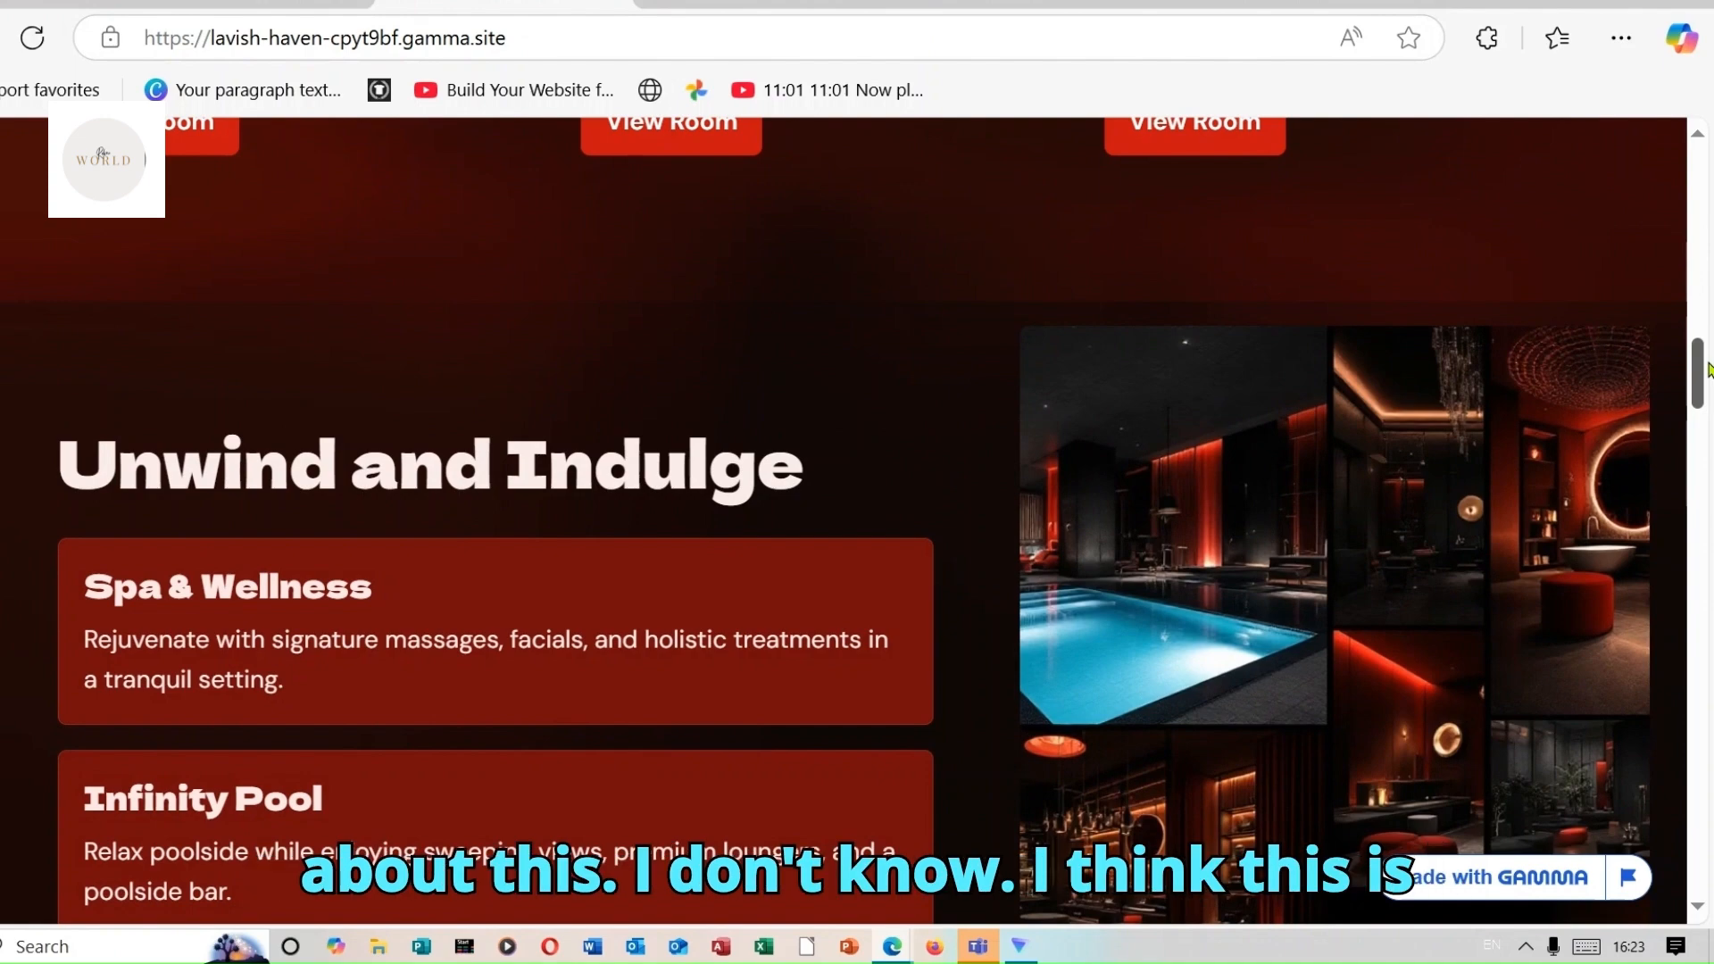
left_click_drag(1705, 383, 1707, 561)
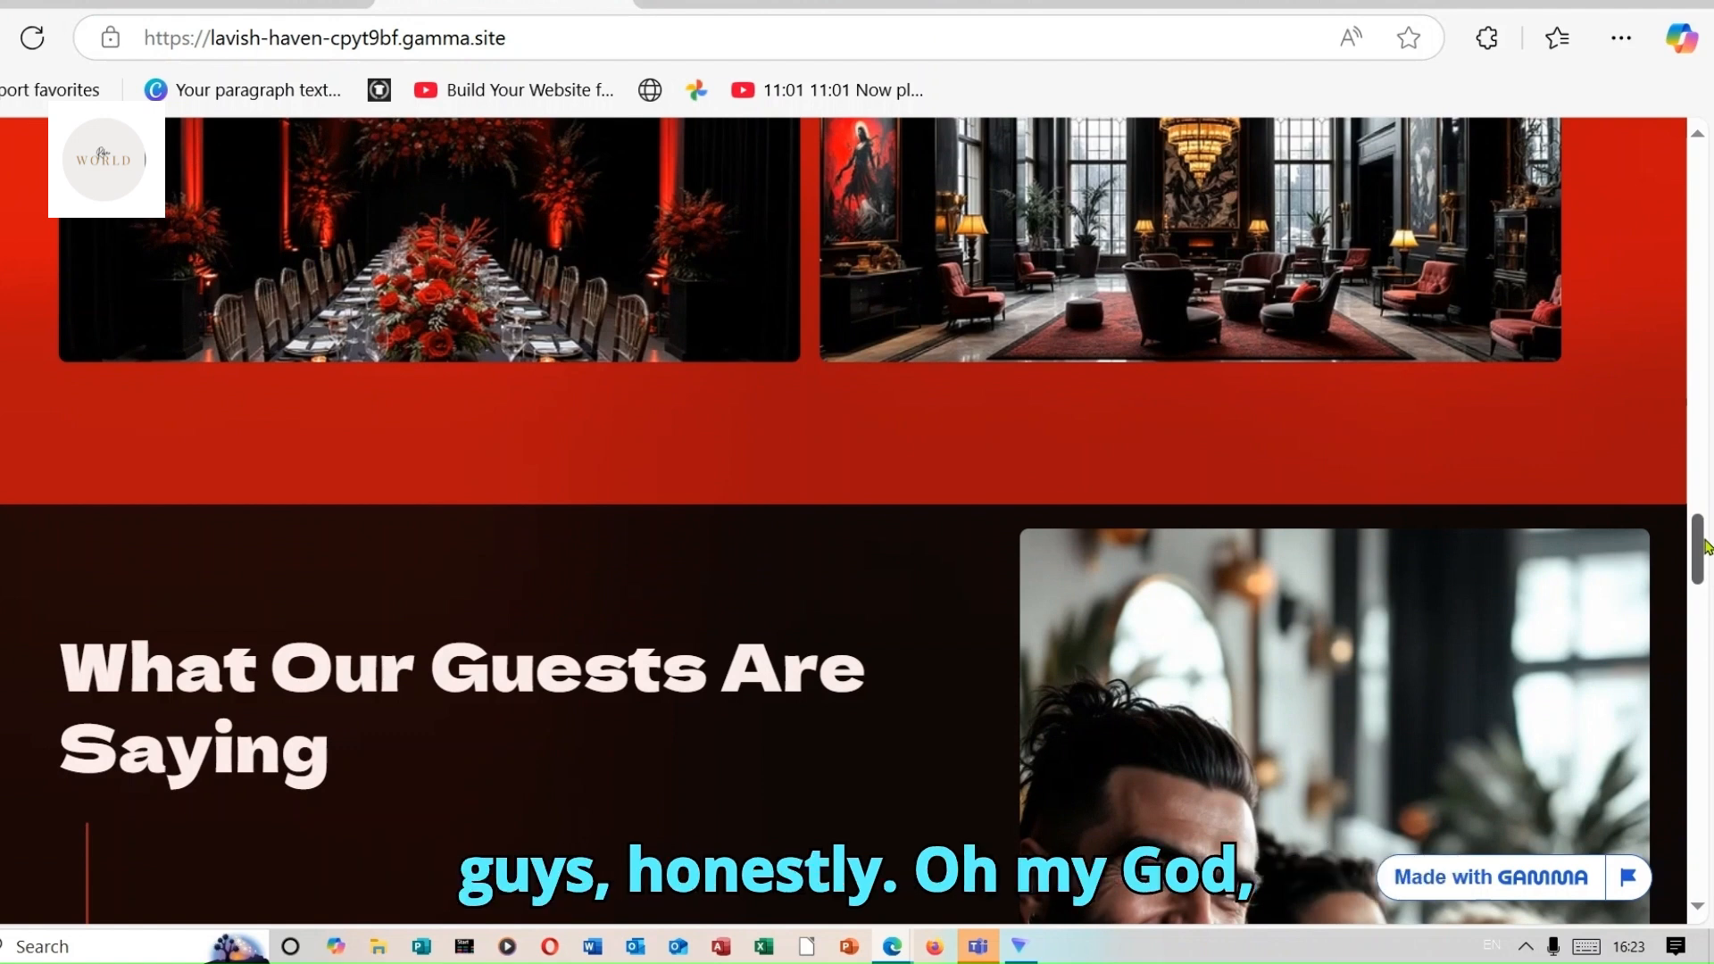
left_click_drag(1707, 546, 1703, 180)
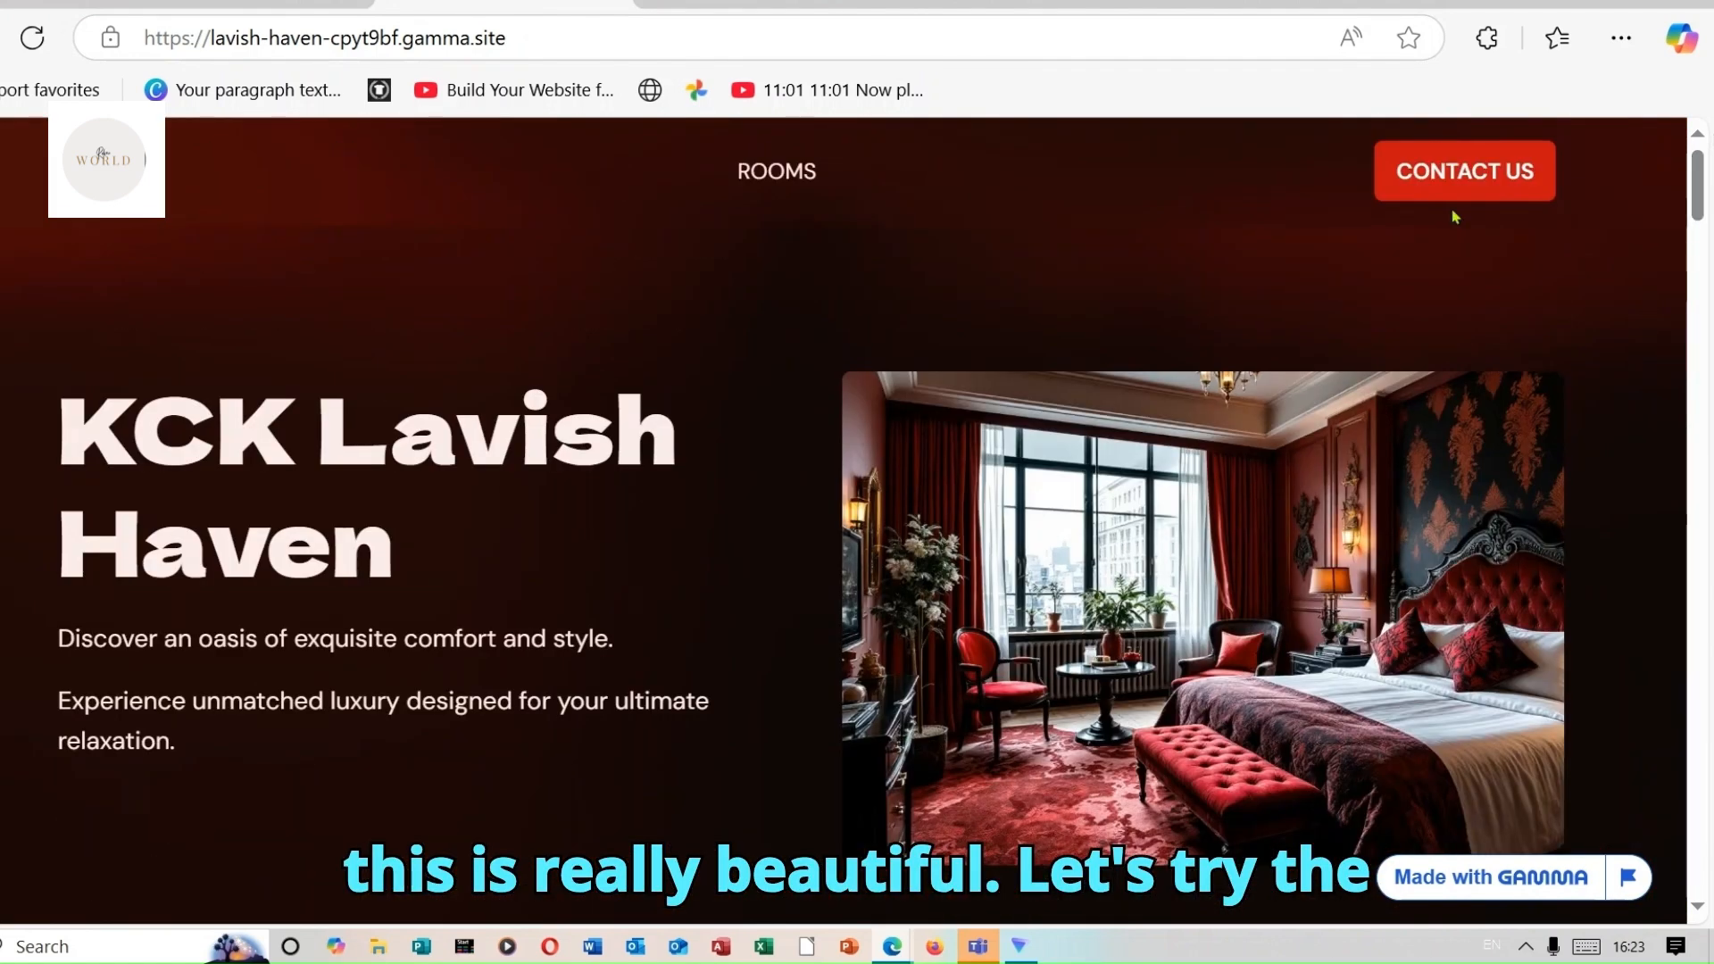
- Test the CONTACT US button and the ROOMS link in the published site's header
left_click(1473, 169)
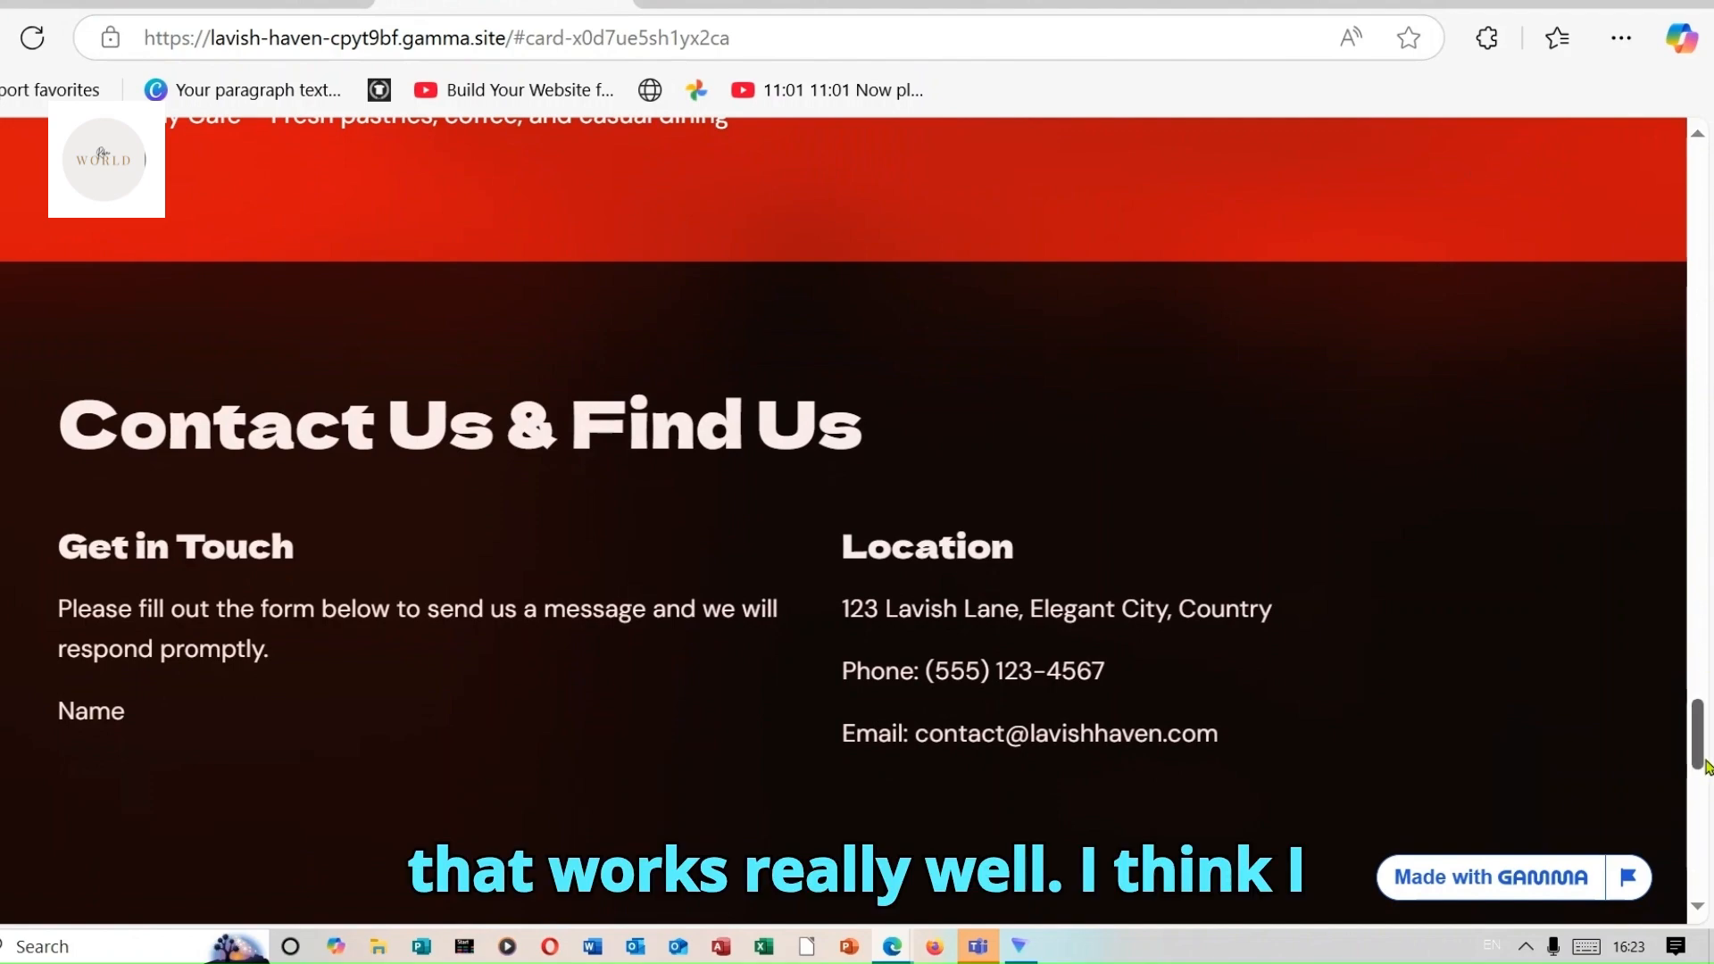
left_click_drag(1707, 732, 1705, 192)
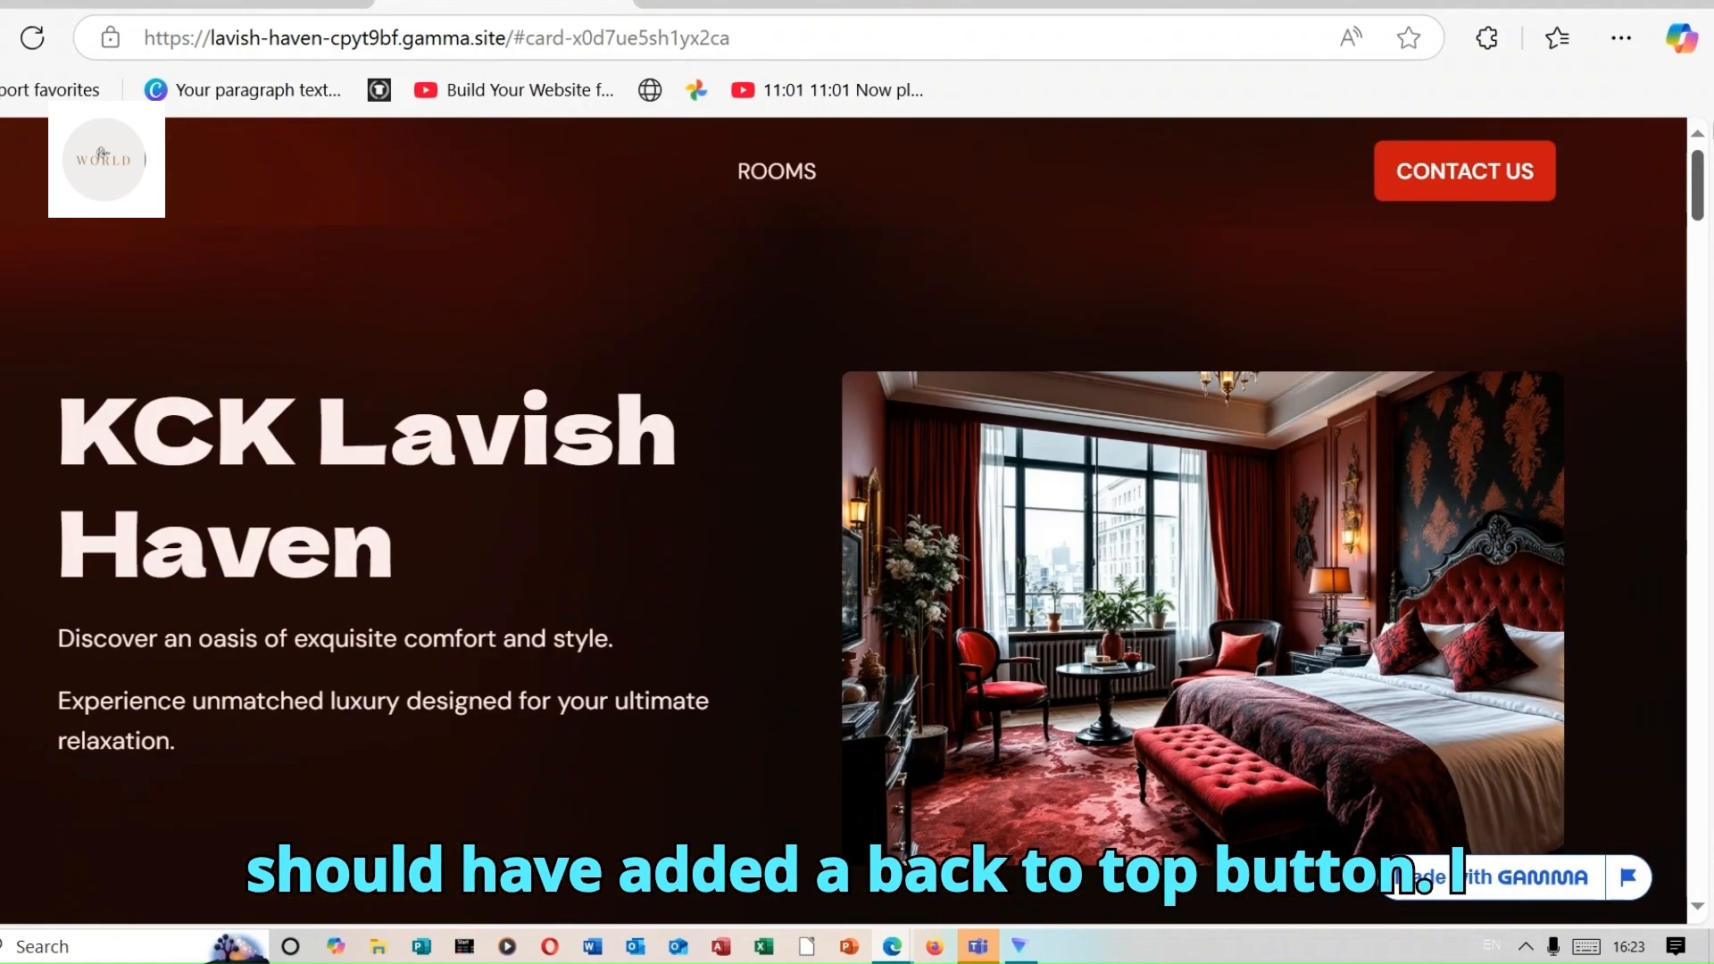
left_click(775, 171)
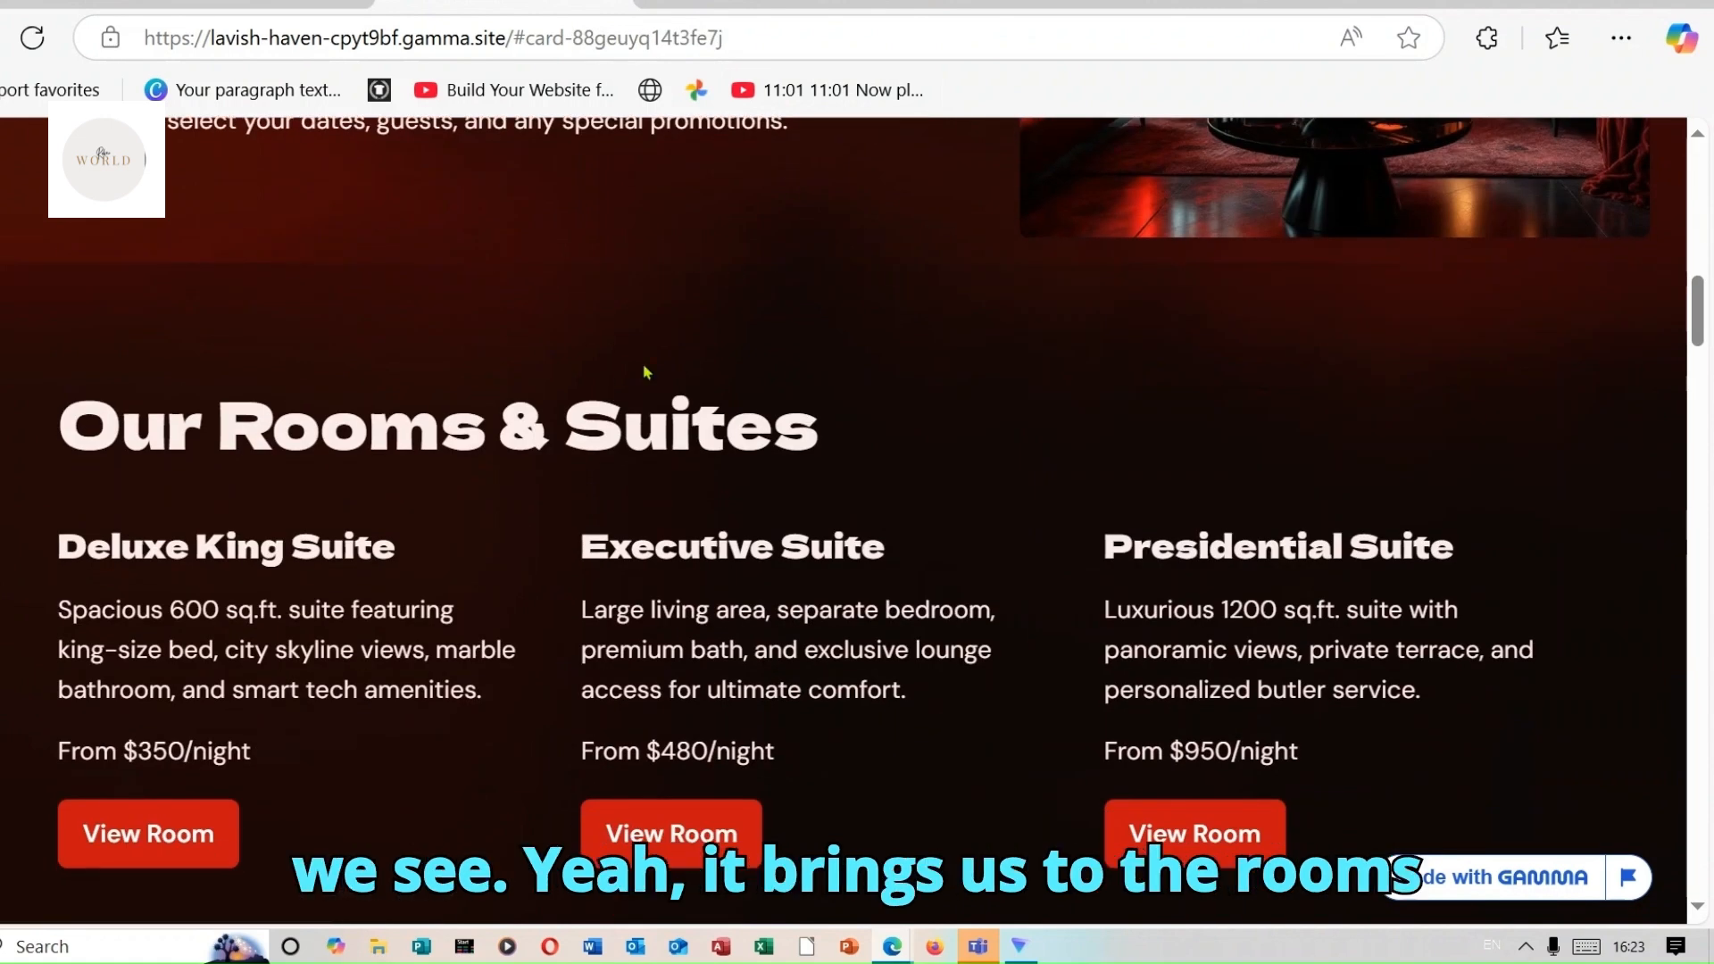